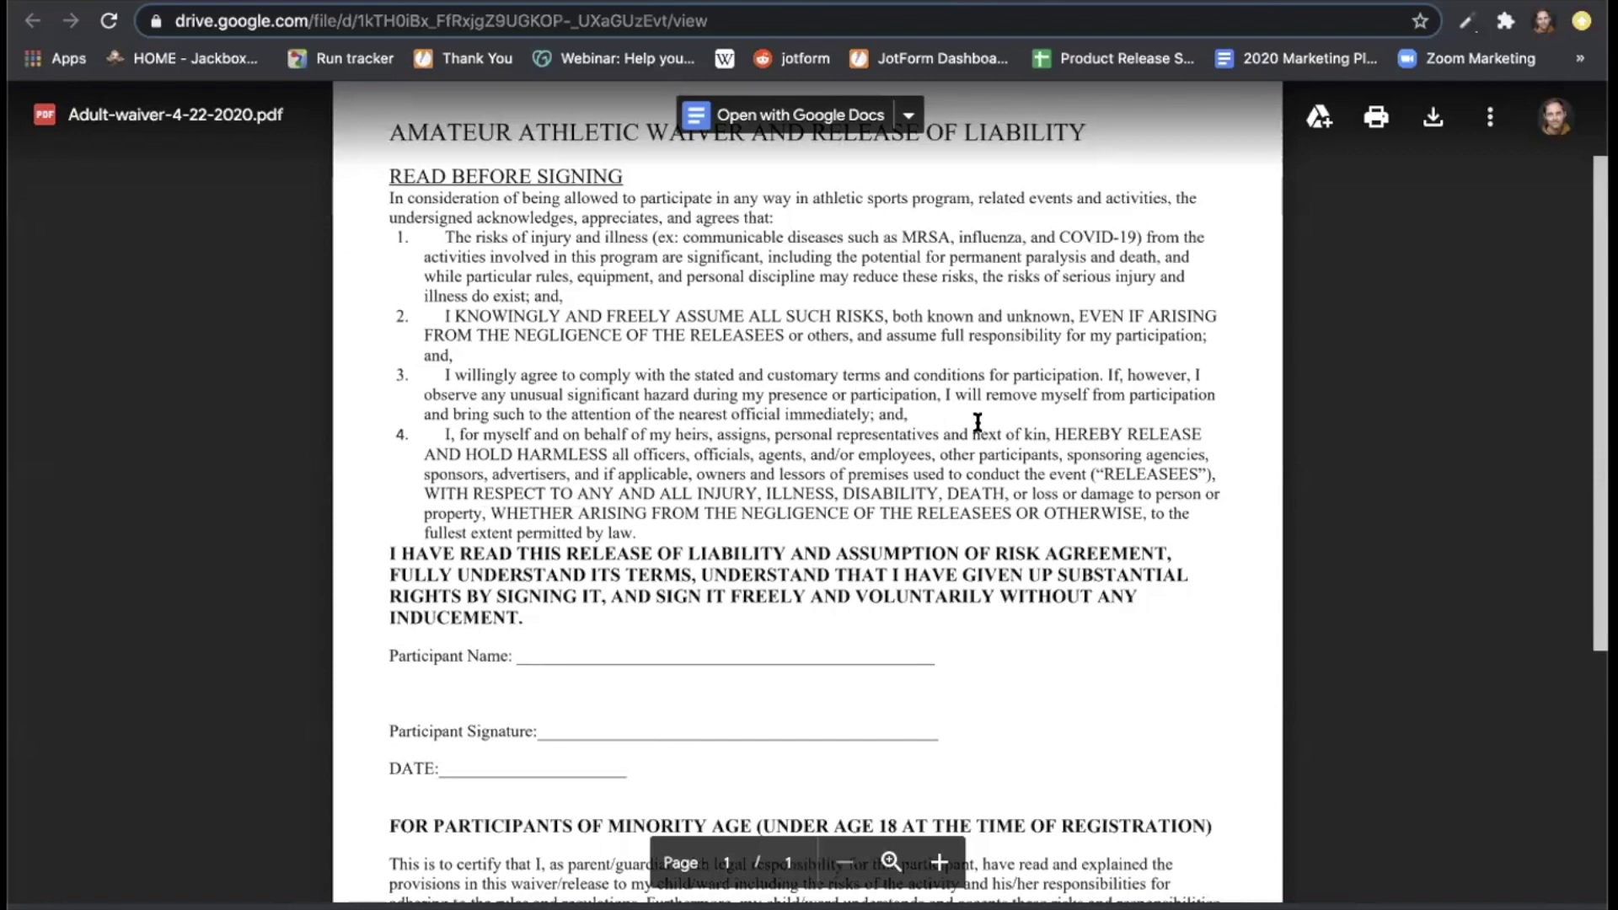
Scroll down through the athletic waiver PDF in Google Drive and back up slightly.
scroll(977, 421, down, 1)
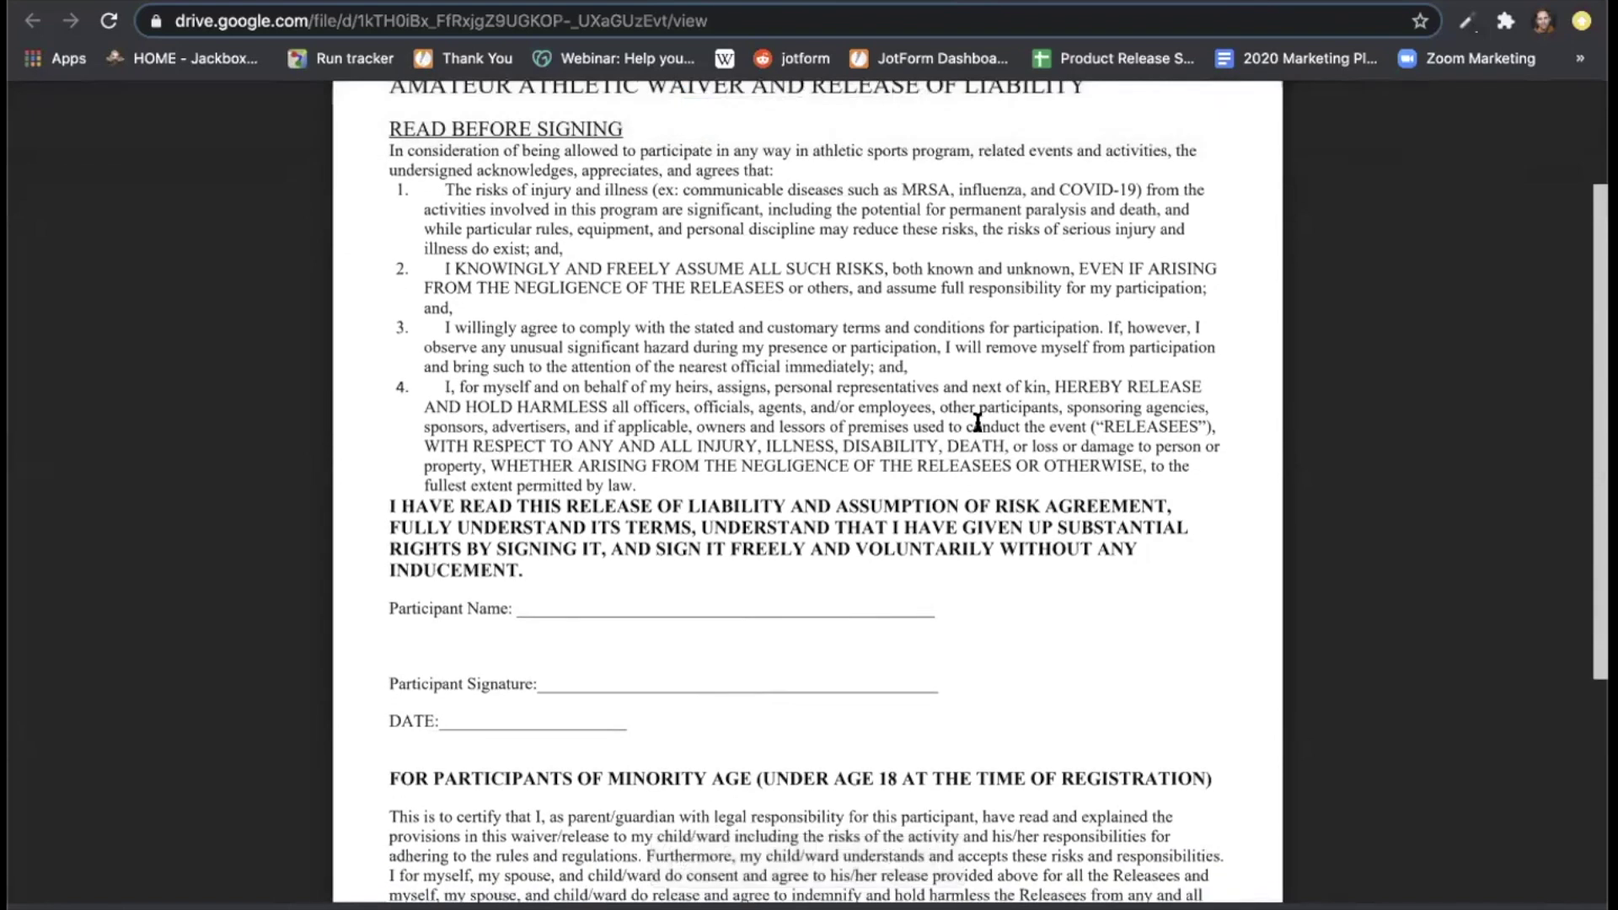
scroll(978, 421, down, 3)
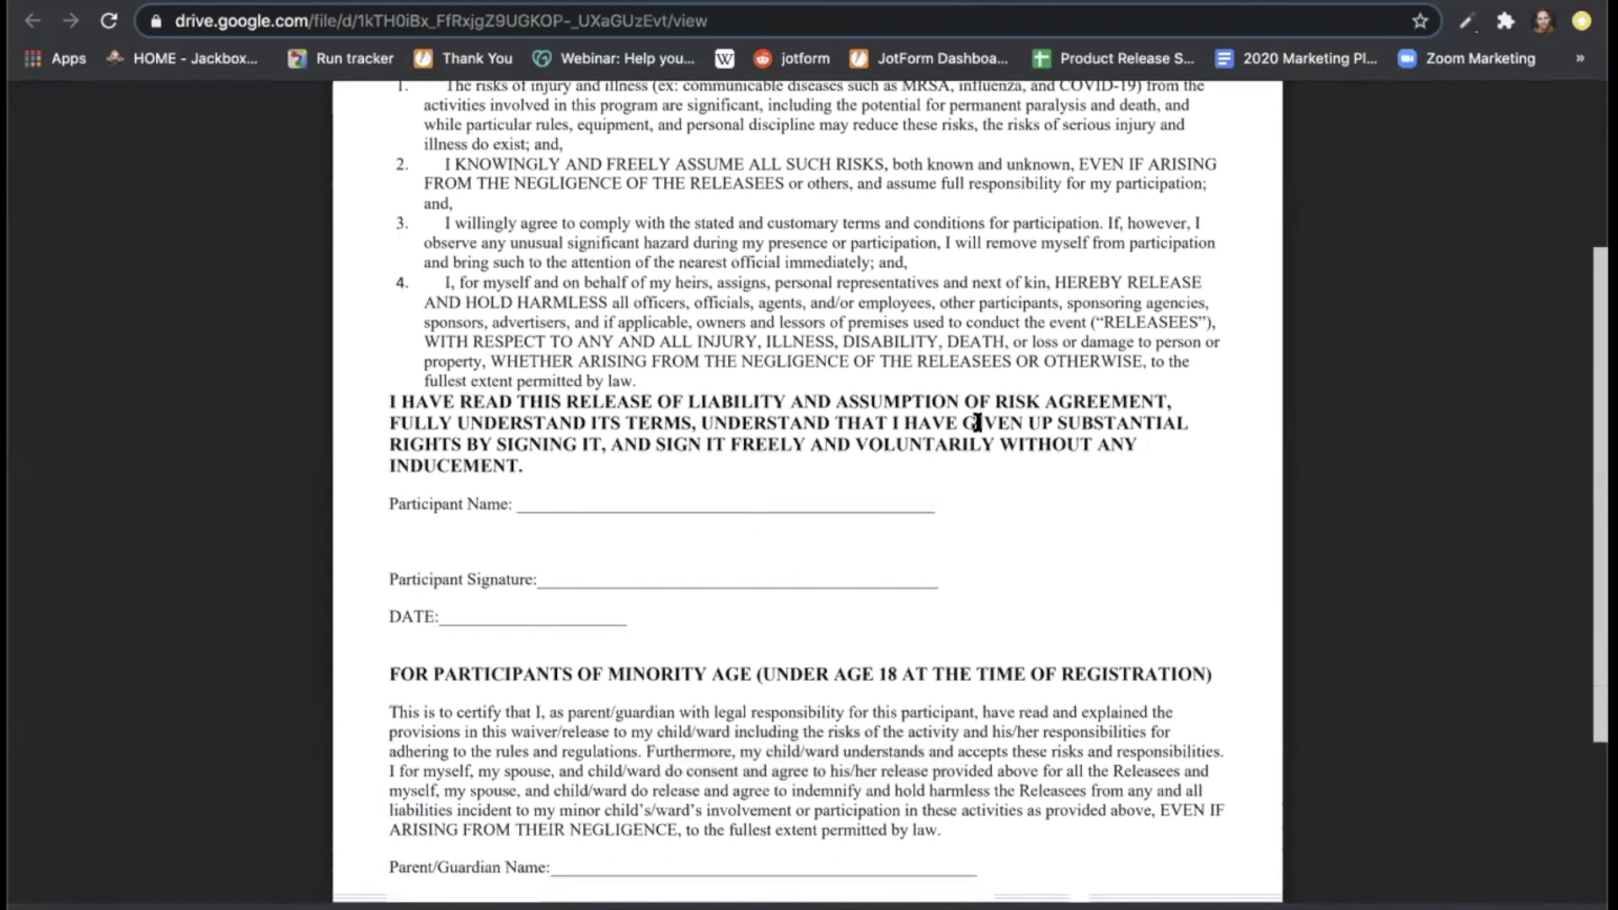
scroll(978, 421, down, 3)
scroll(977, 421, down, 2)
scroll(977, 421, up, 2)
scroll(977, 421, up, 10)
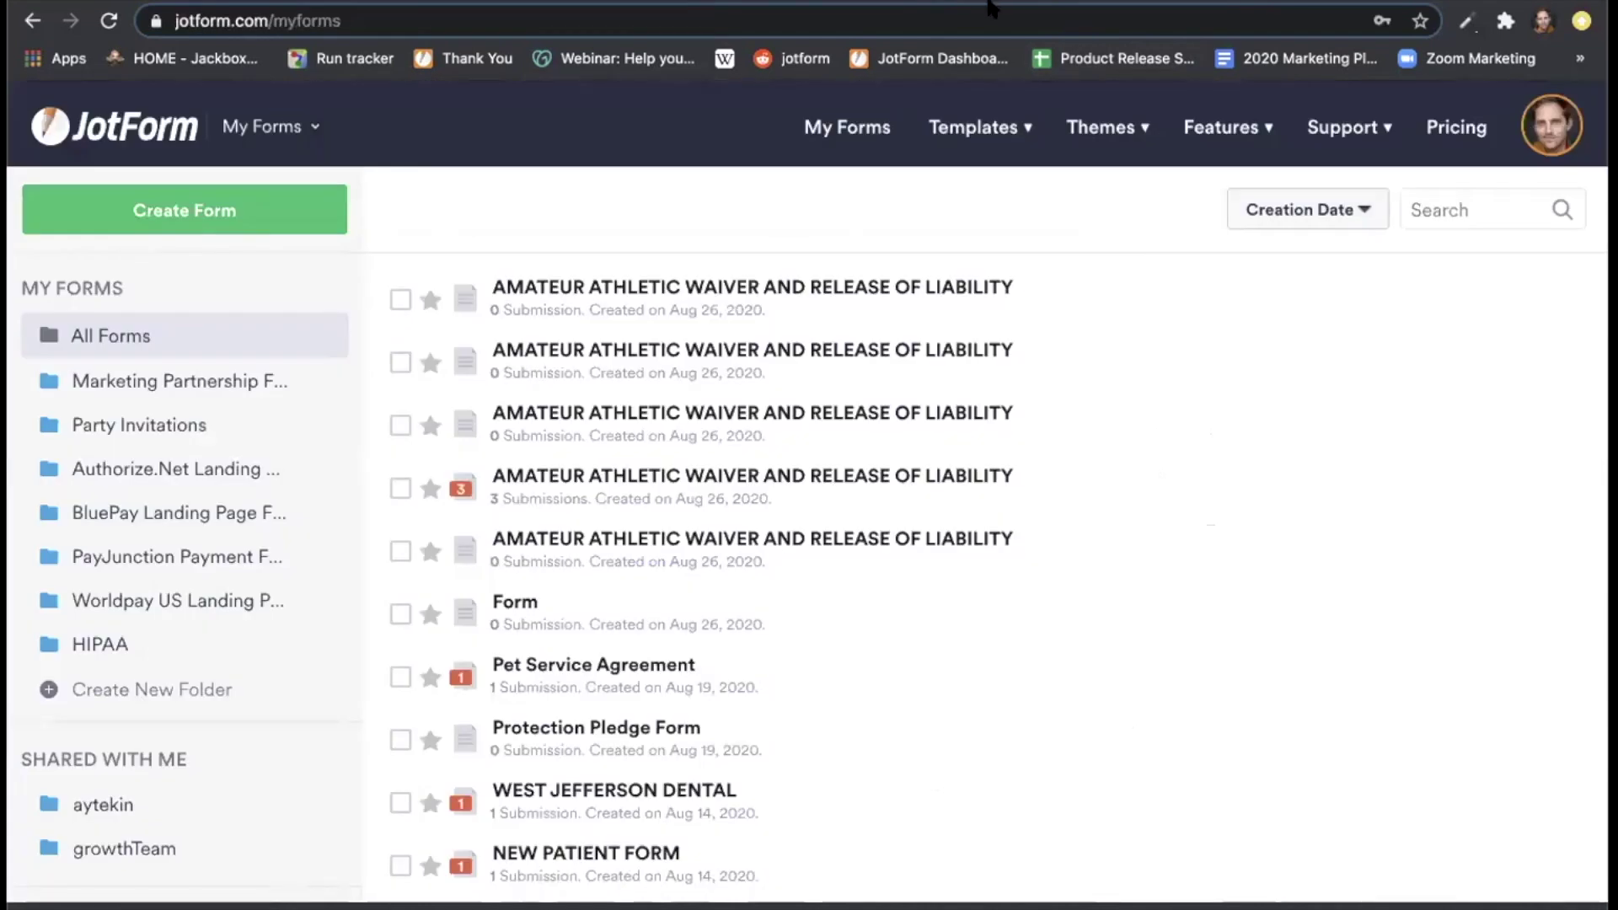
Import Adult-waiver-4-22-2020.pdf from Downloads as a new JotForm PDF form.
click(261, 221)
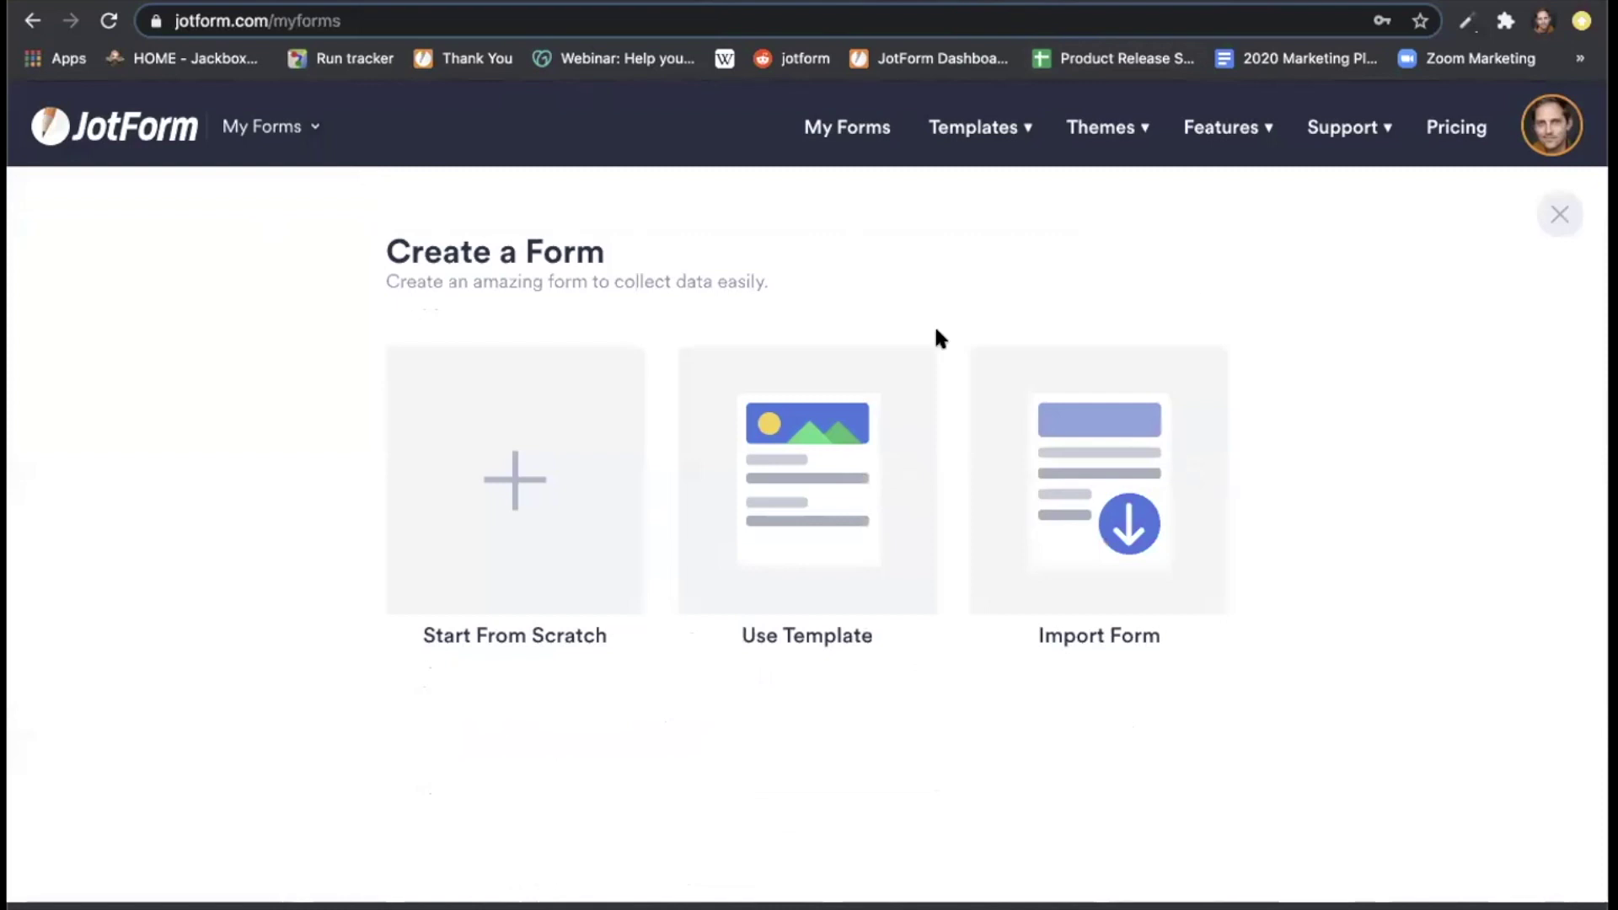
click(1080, 412)
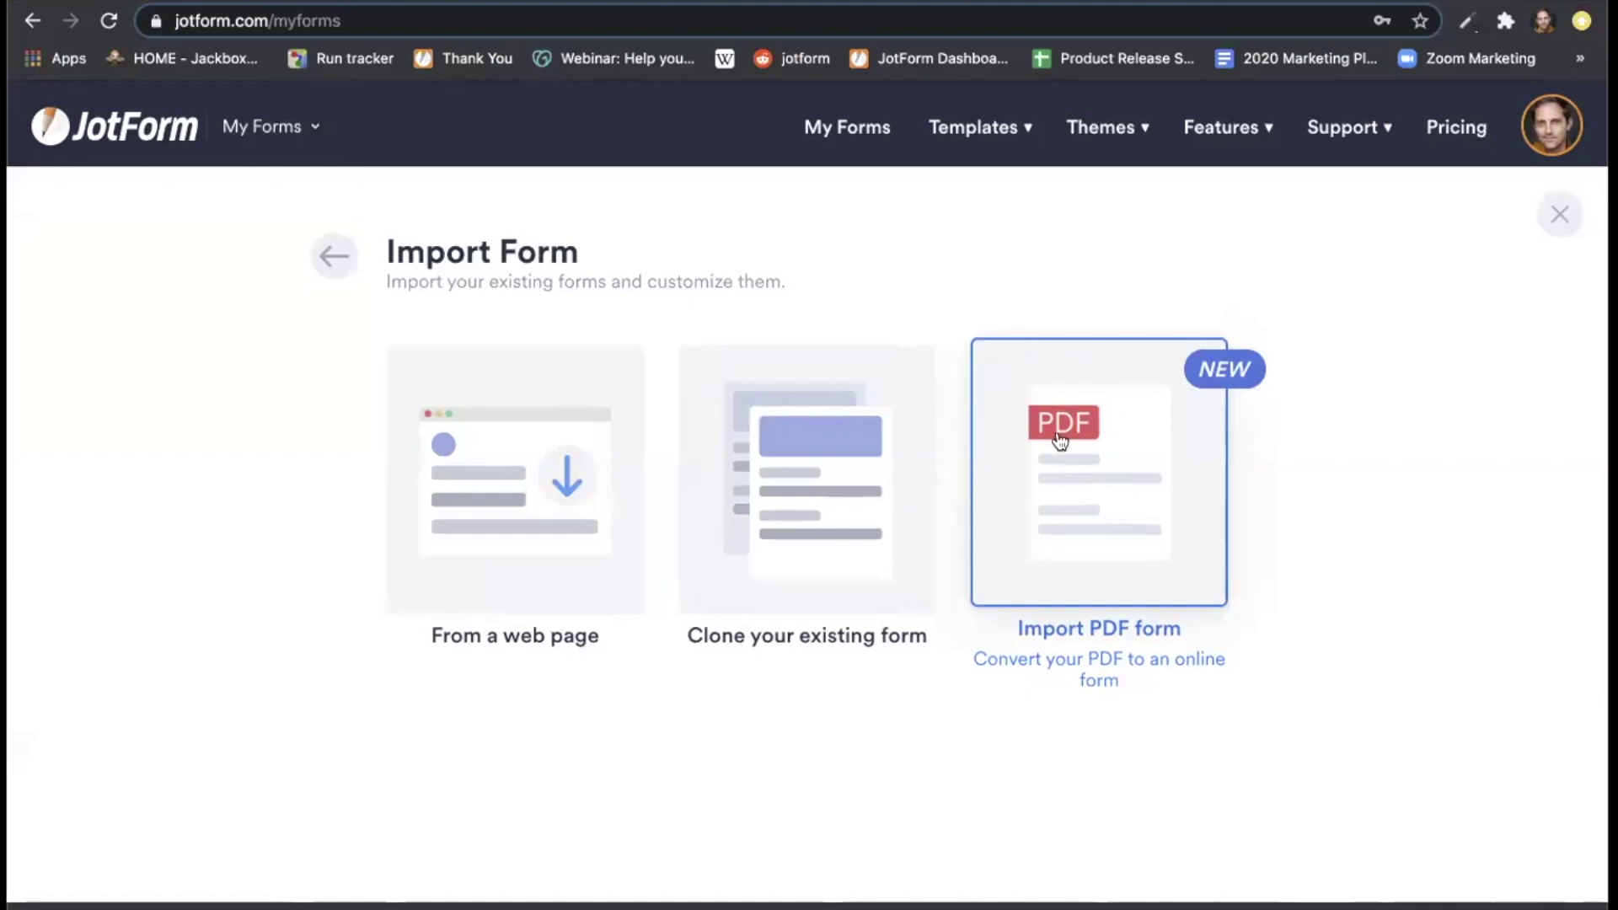
click(1129, 420)
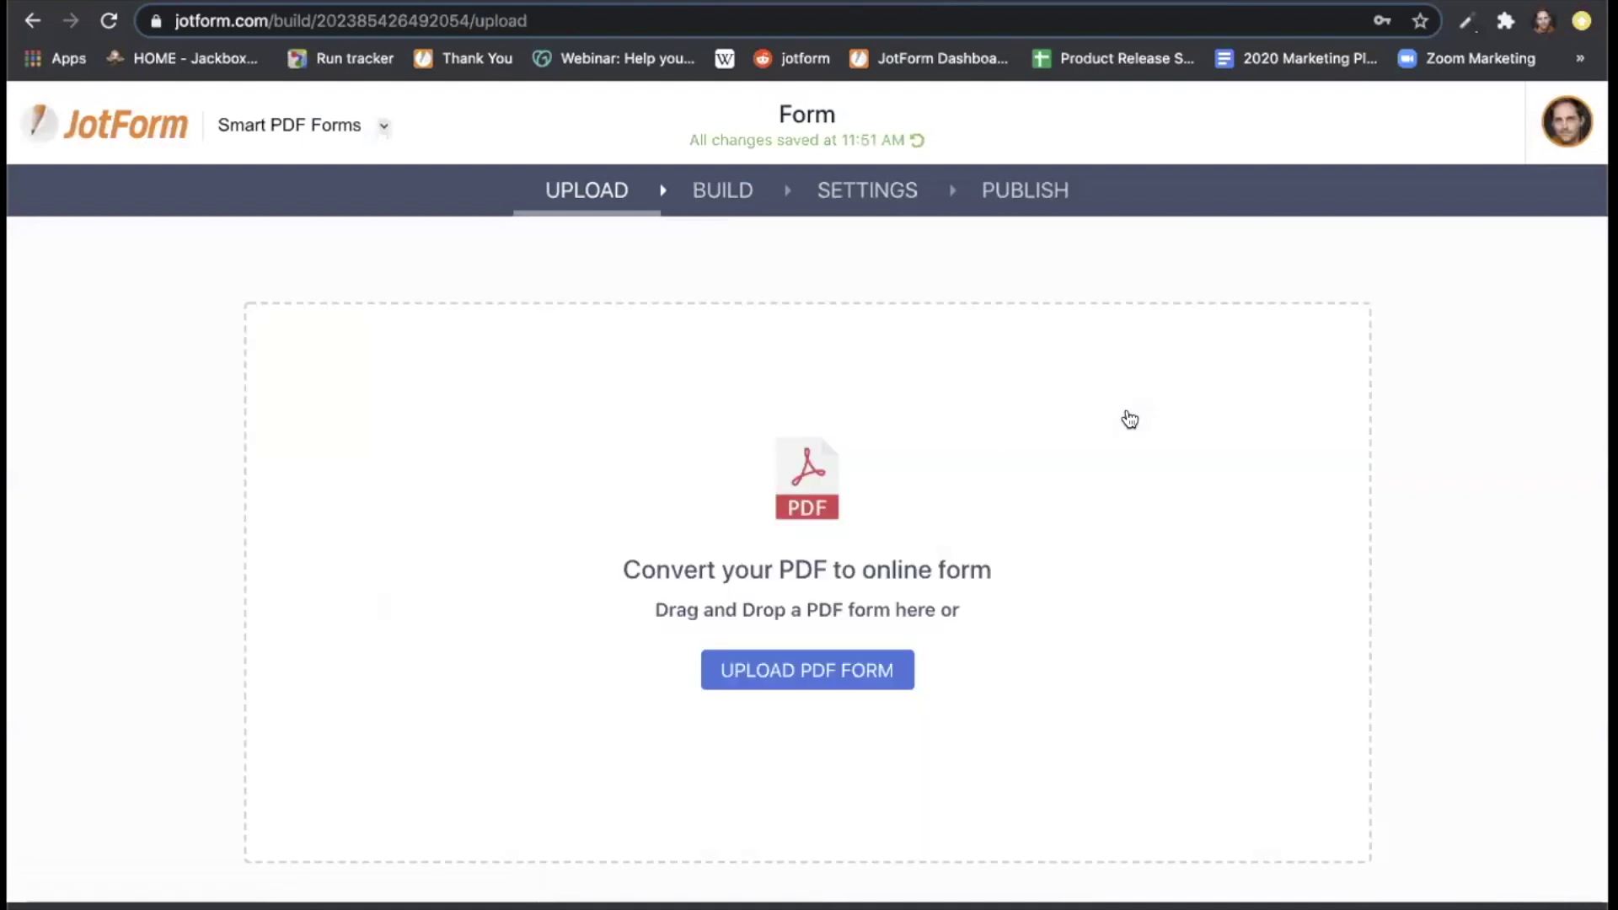
click(821, 681)
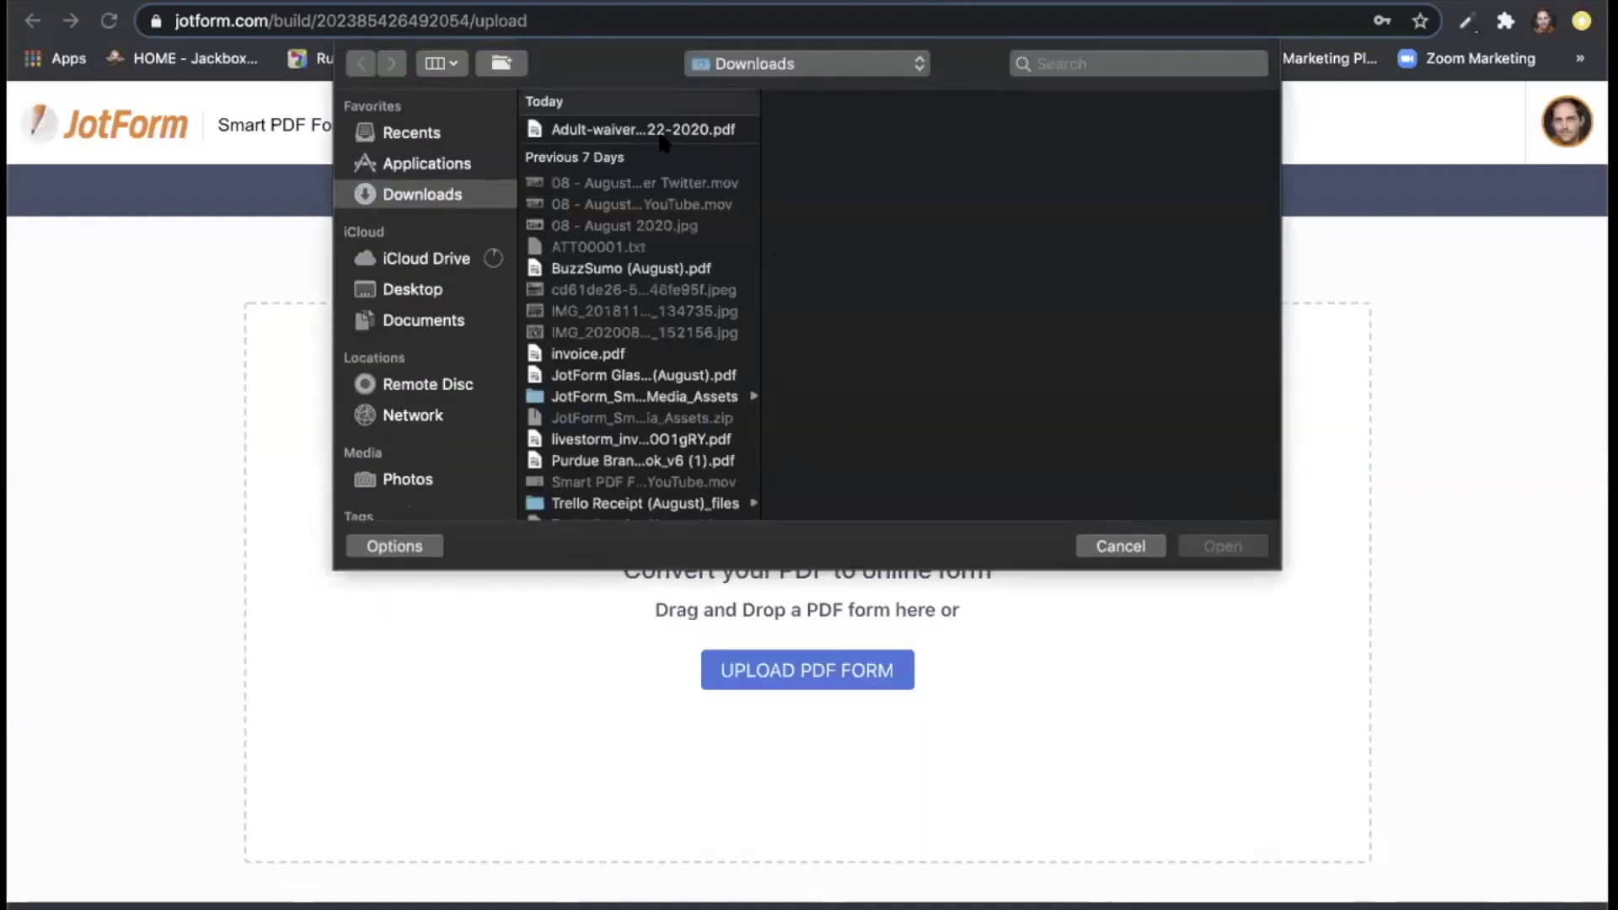
click(623, 133)
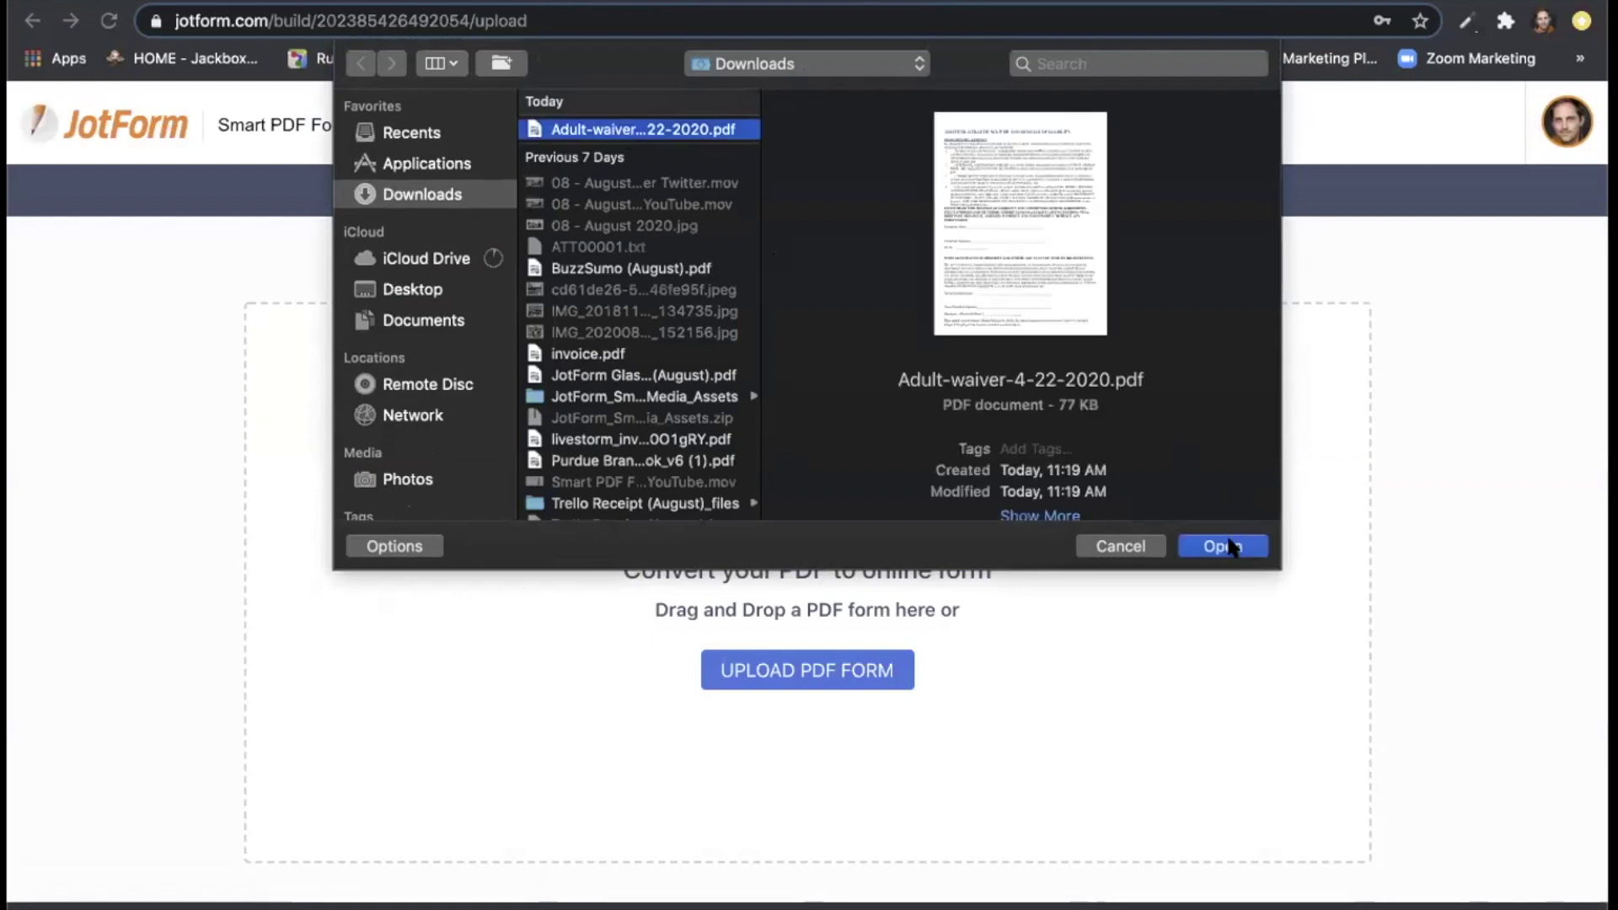
click(1224, 544)
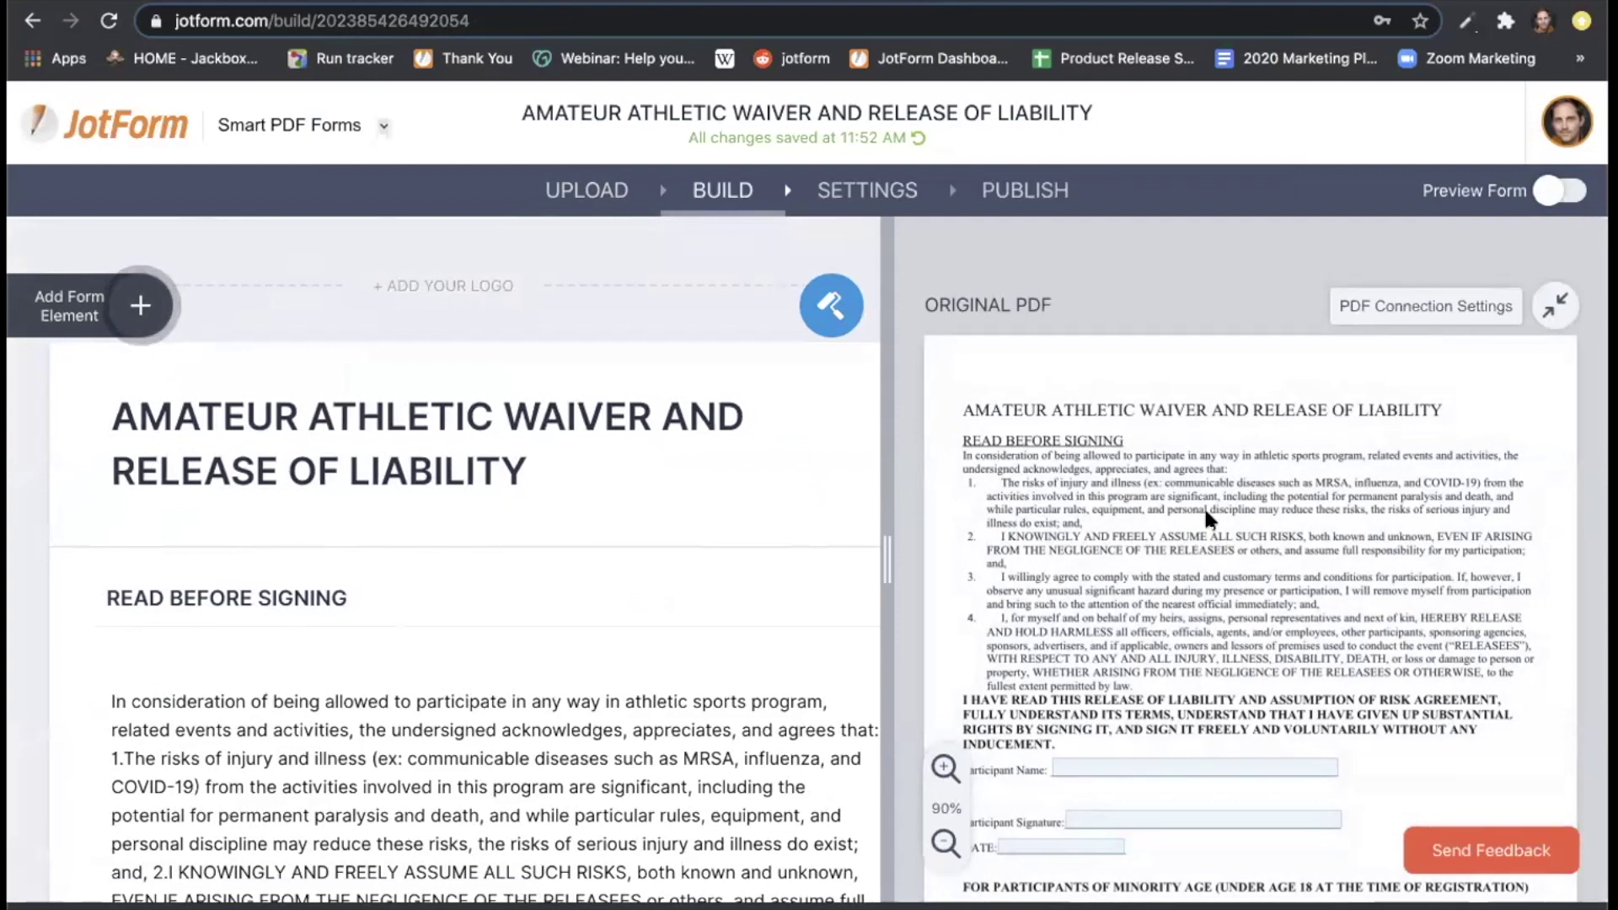
scroll(1219, 515, down, 1)
scroll(1222, 511, down, 3)
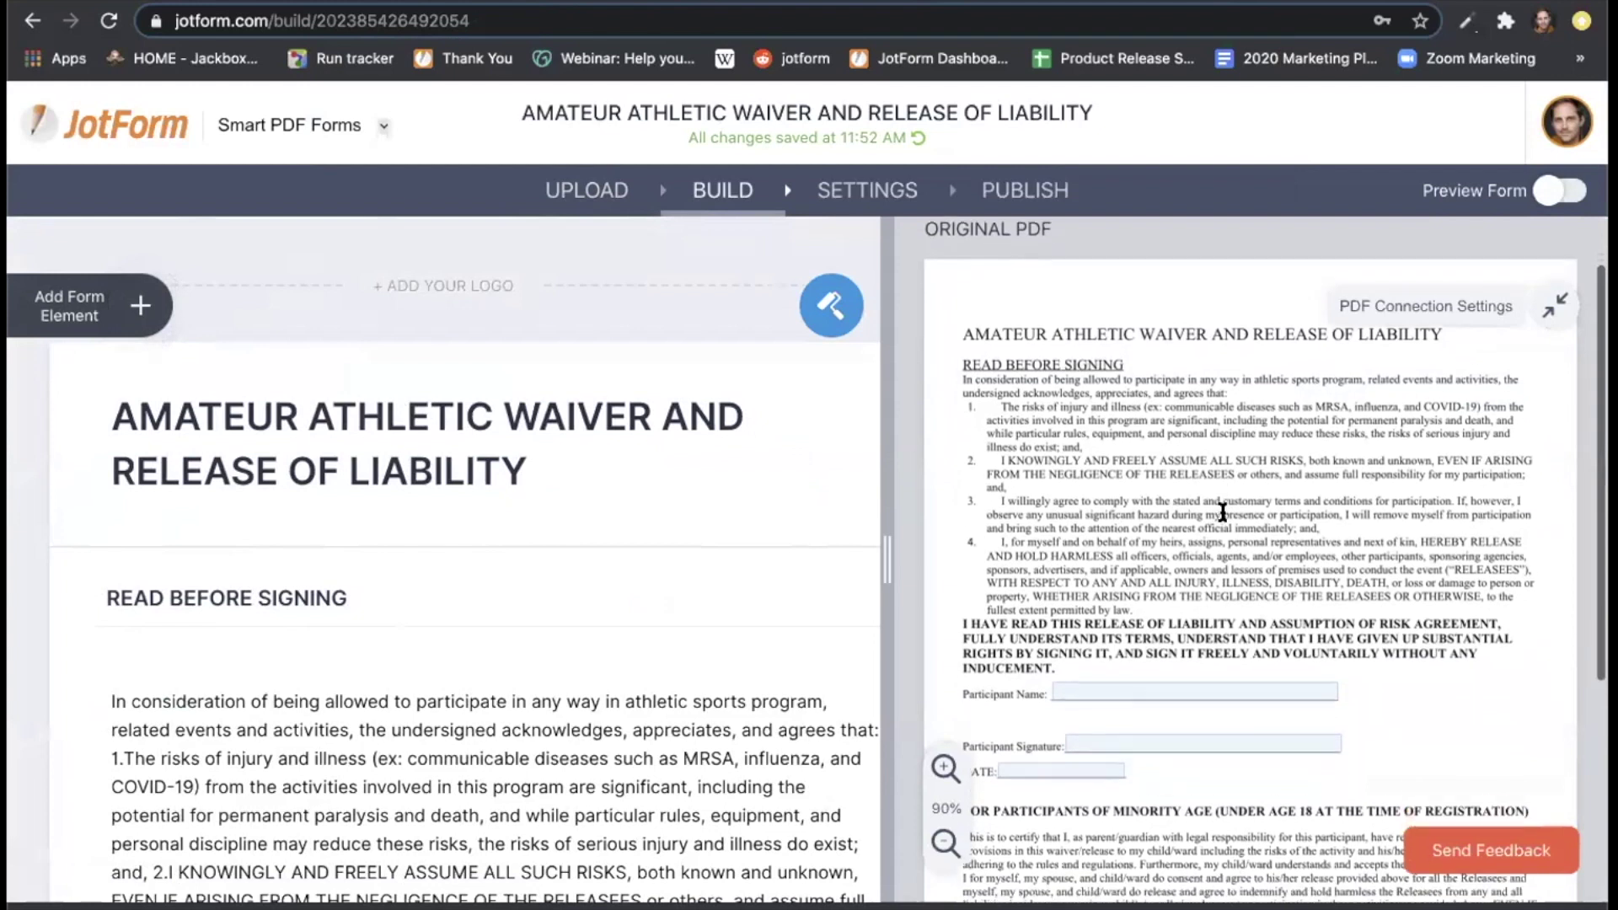
scroll(1222, 511, down, 4)
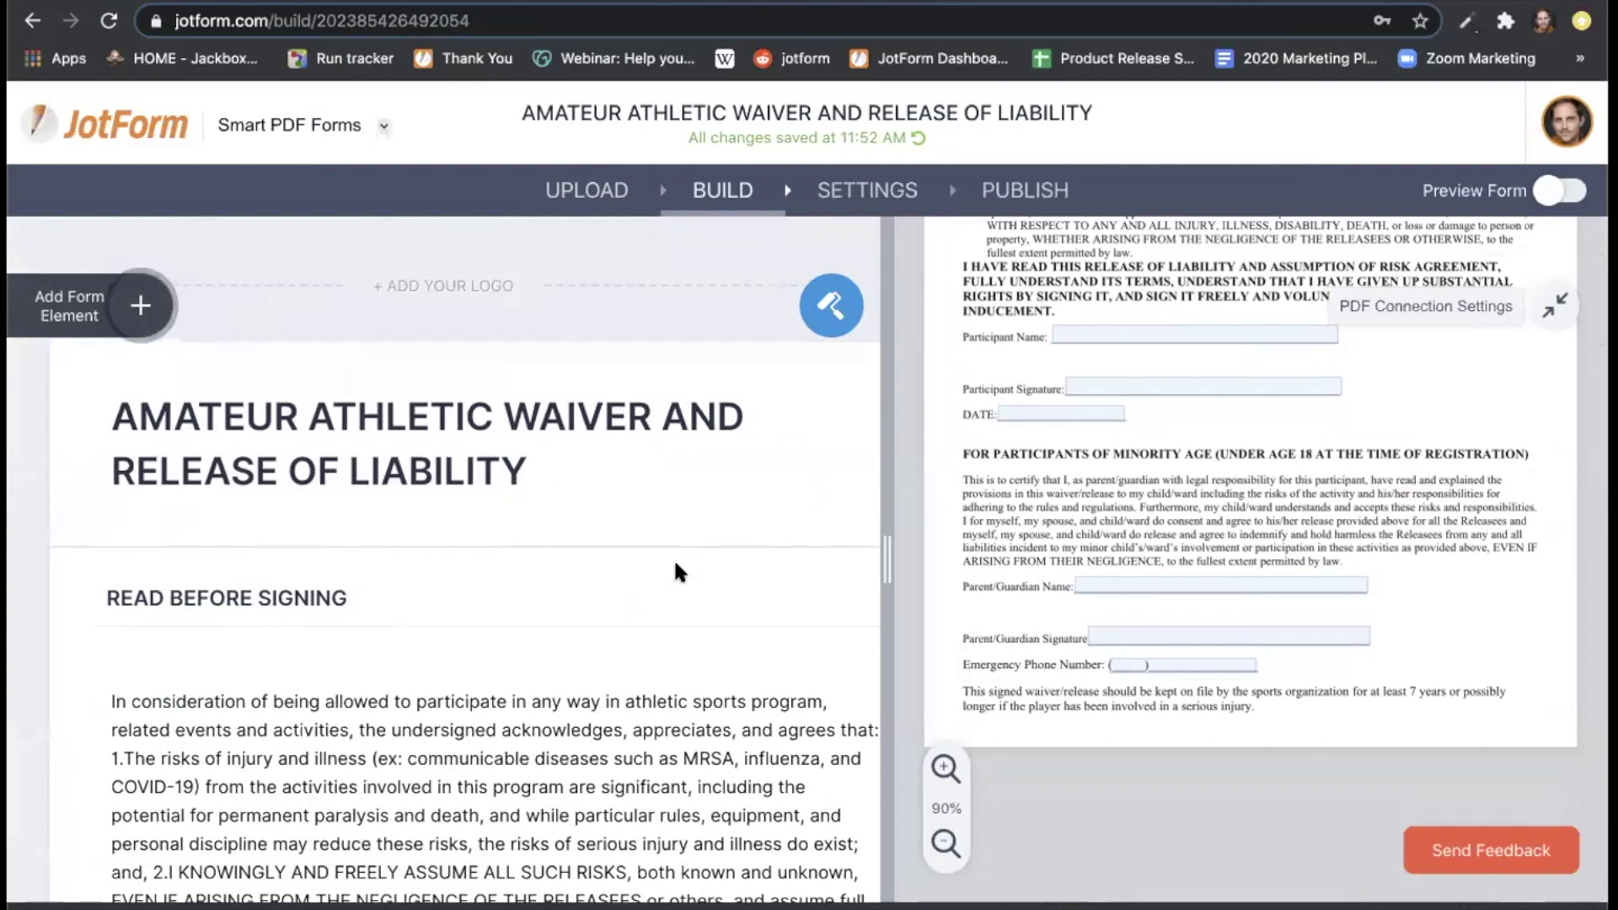
scroll(676, 566, down, 1)
scroll(676, 566, down, 1)
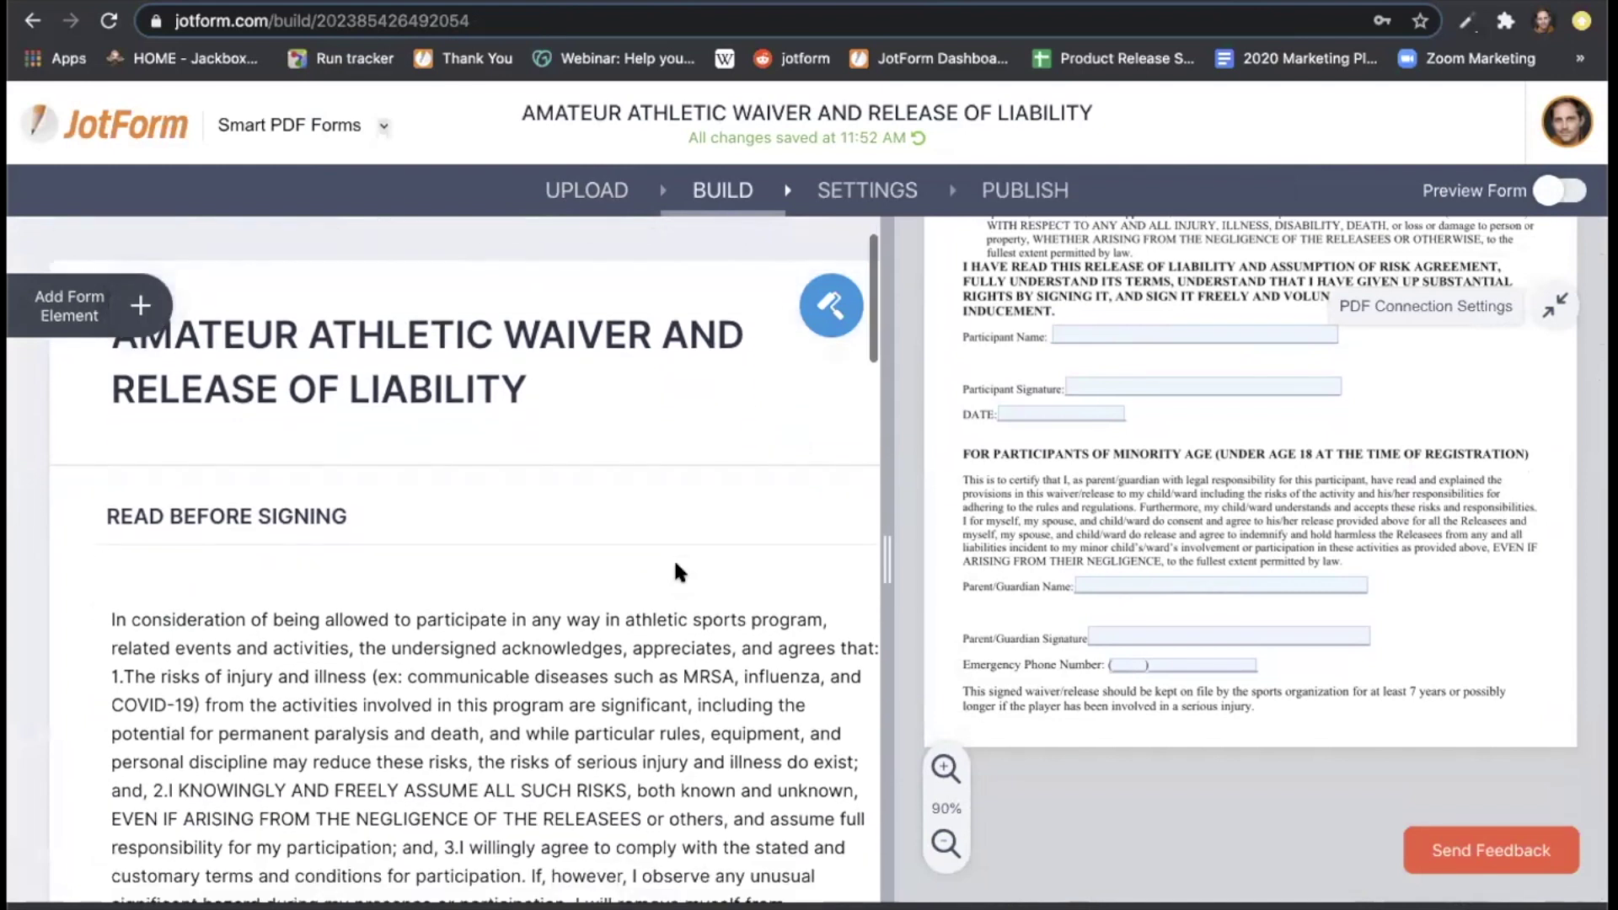
scroll(676, 567, down, 5)
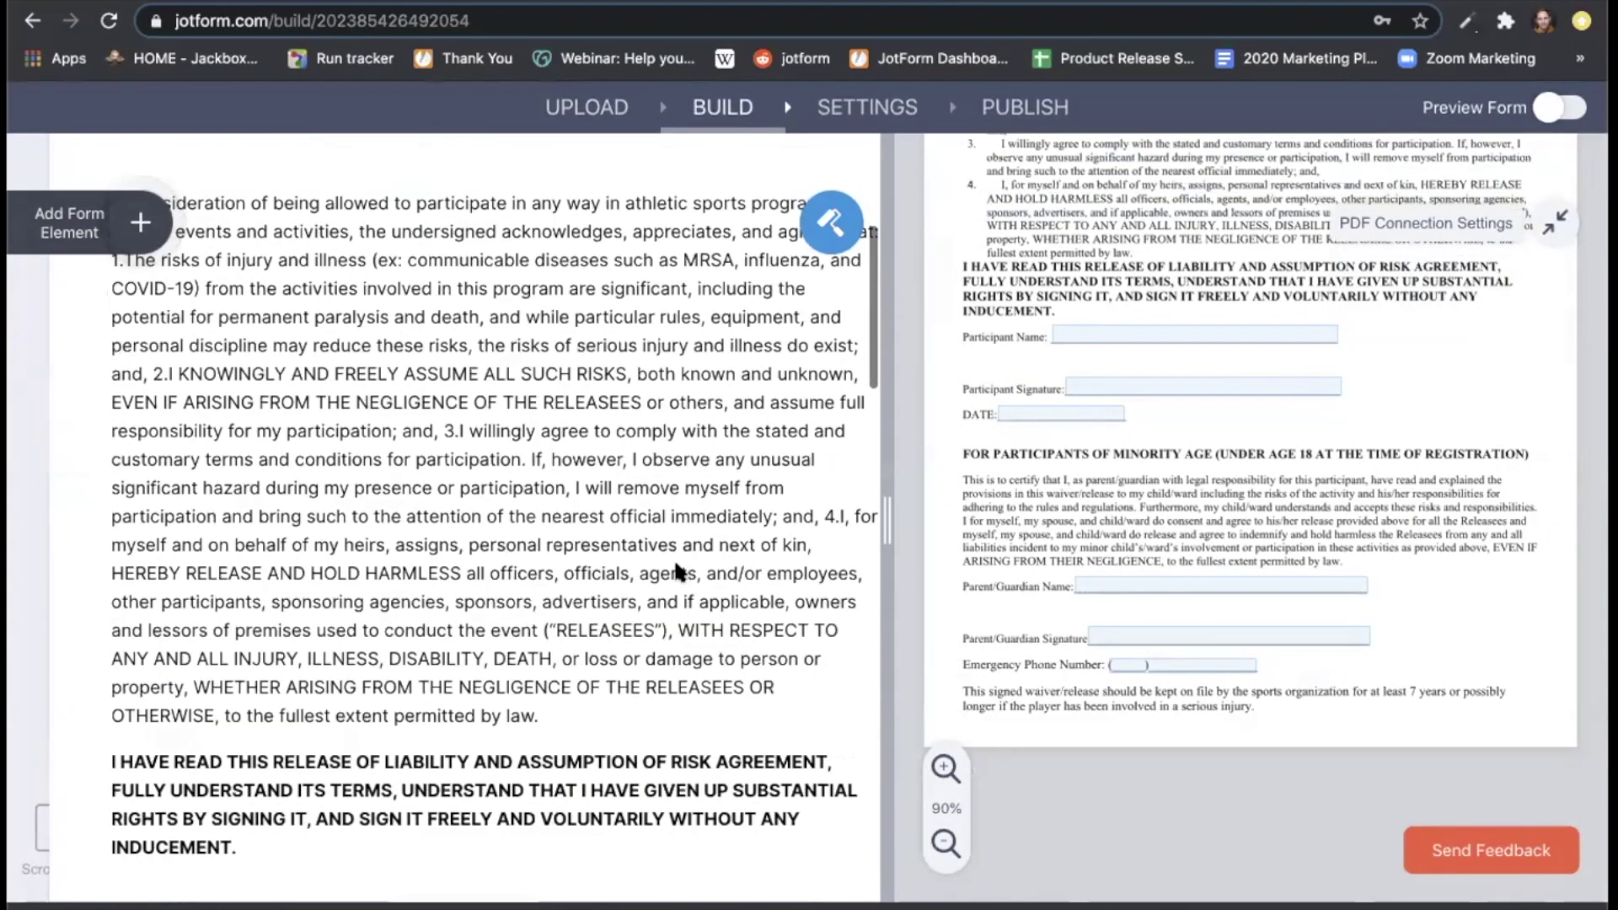
scroll(676, 571, down, 4)
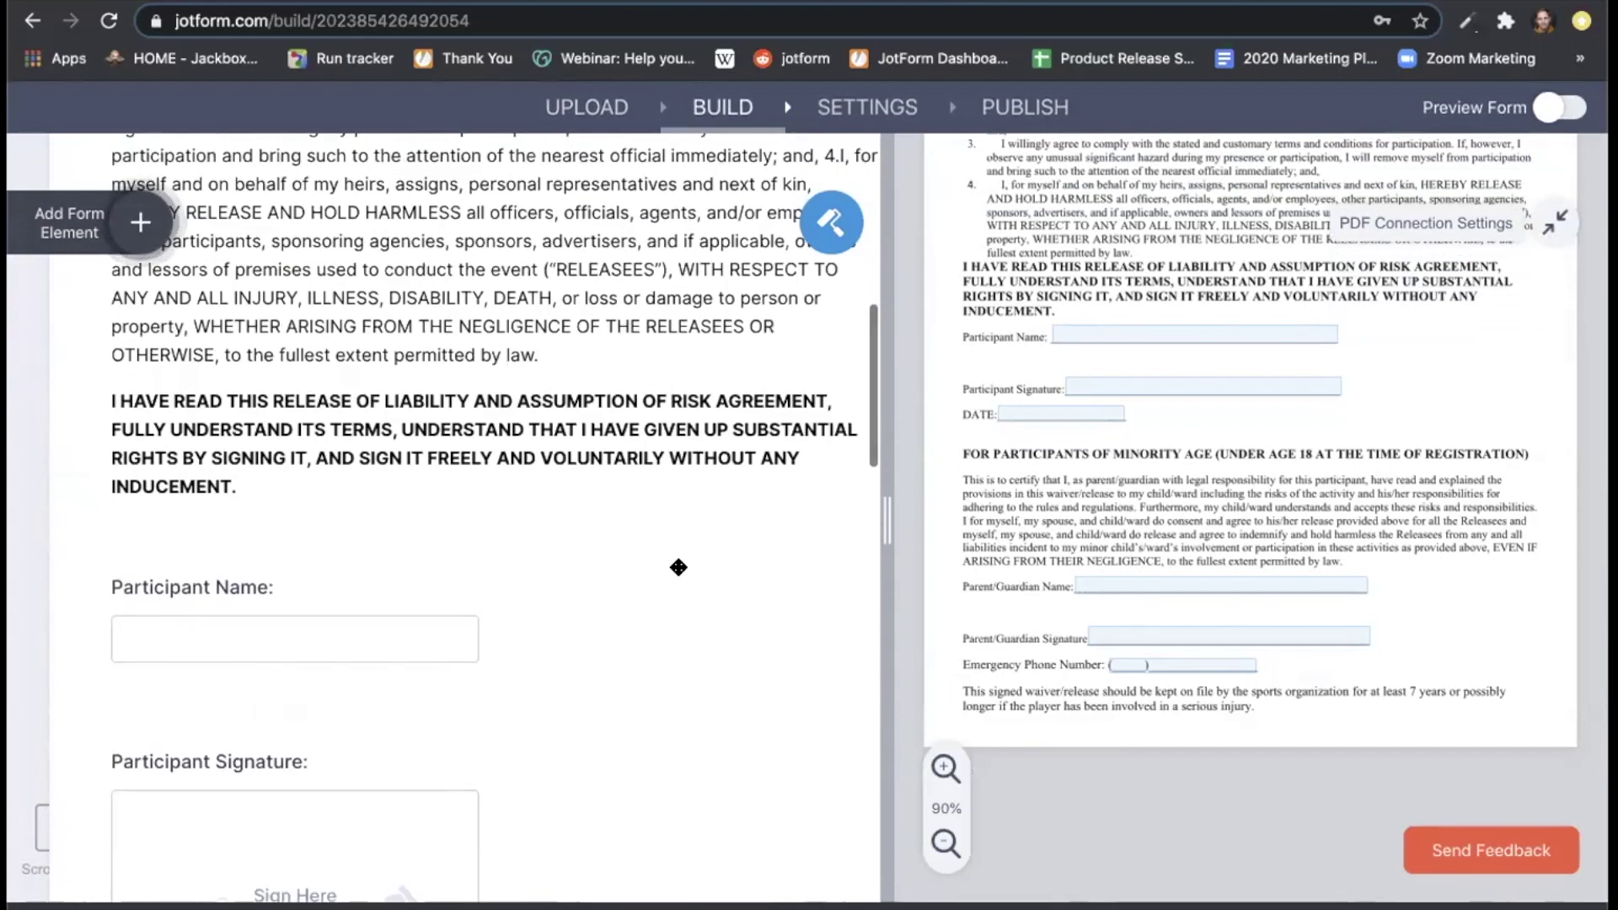
scroll(678, 567, down, 8)
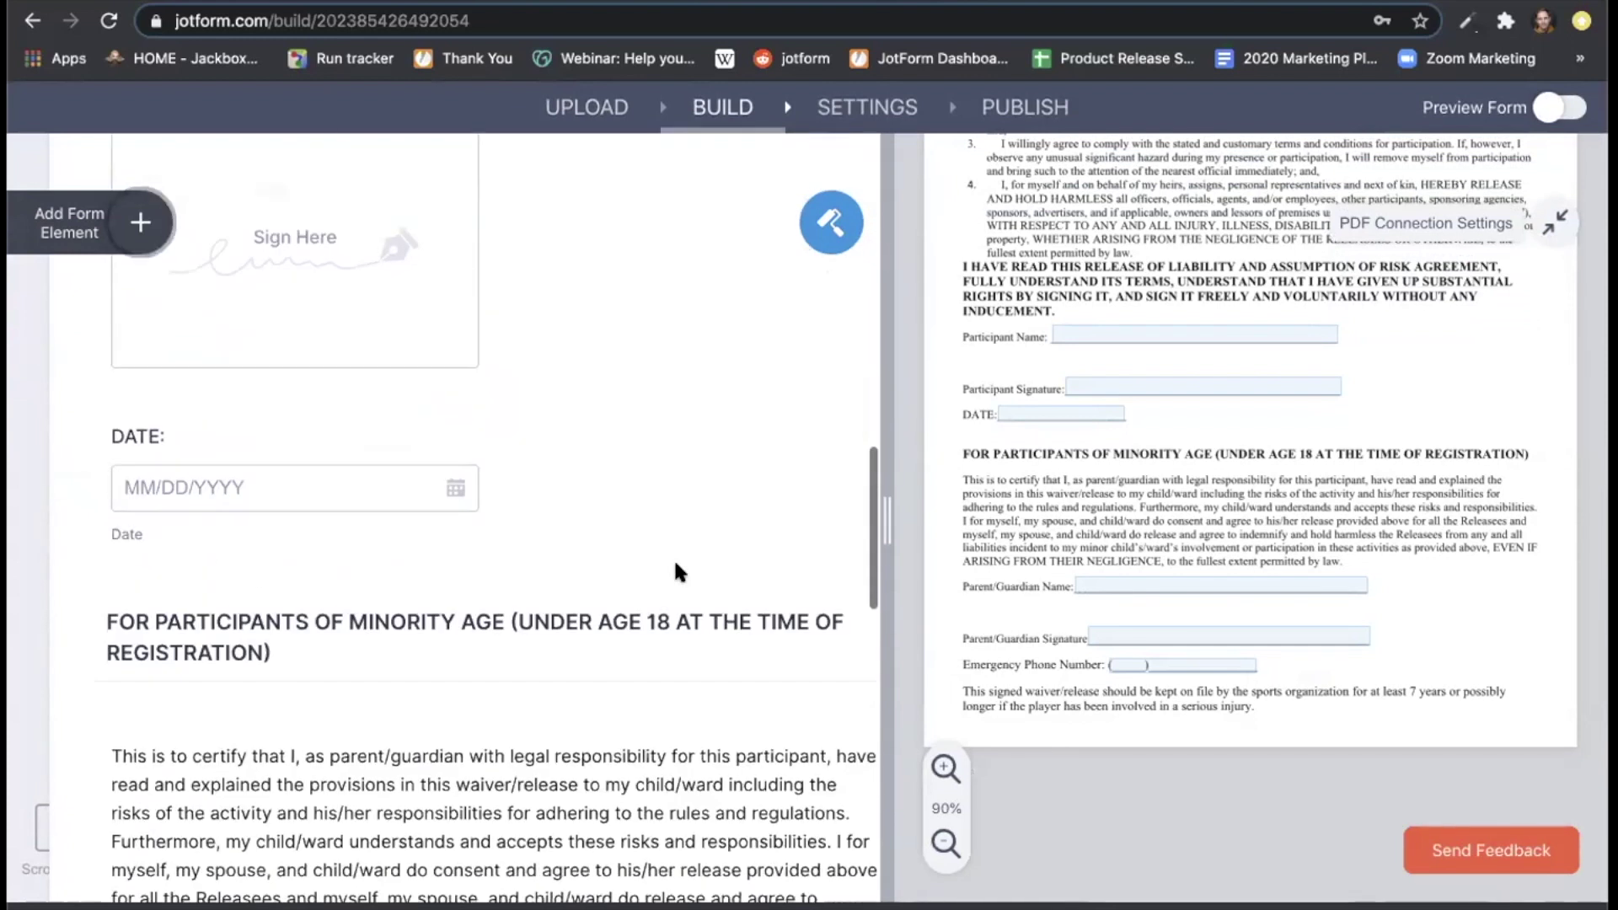
scroll(679, 572, down, 2)
scroll(675, 571, up, 10)
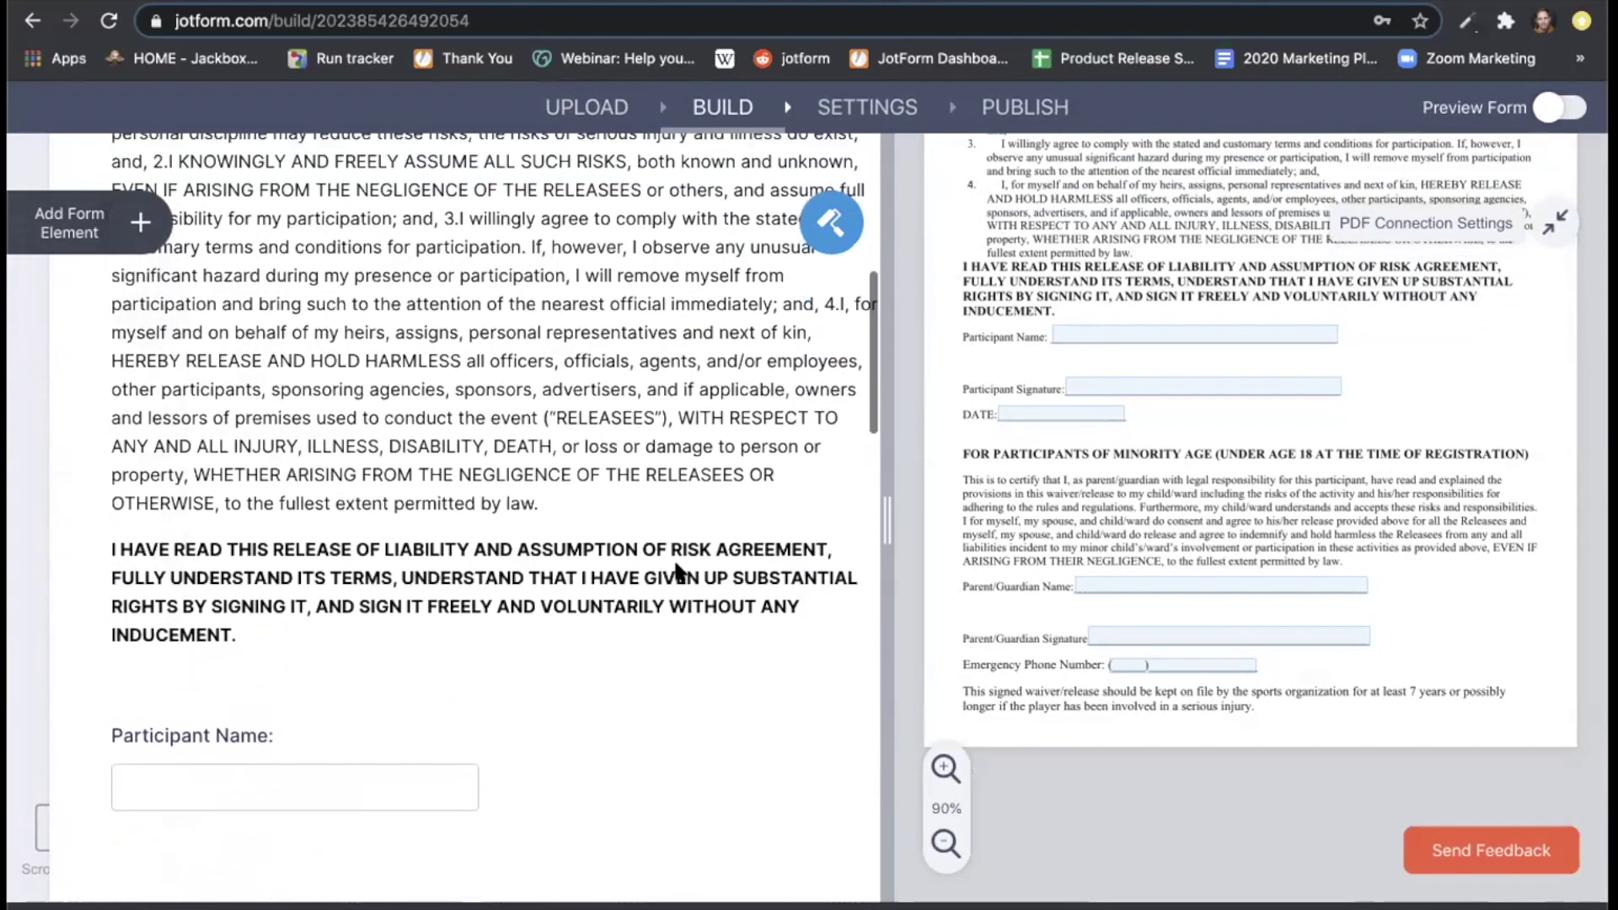
scroll(676, 568, down, 2)
scroll(676, 566, down, 1)
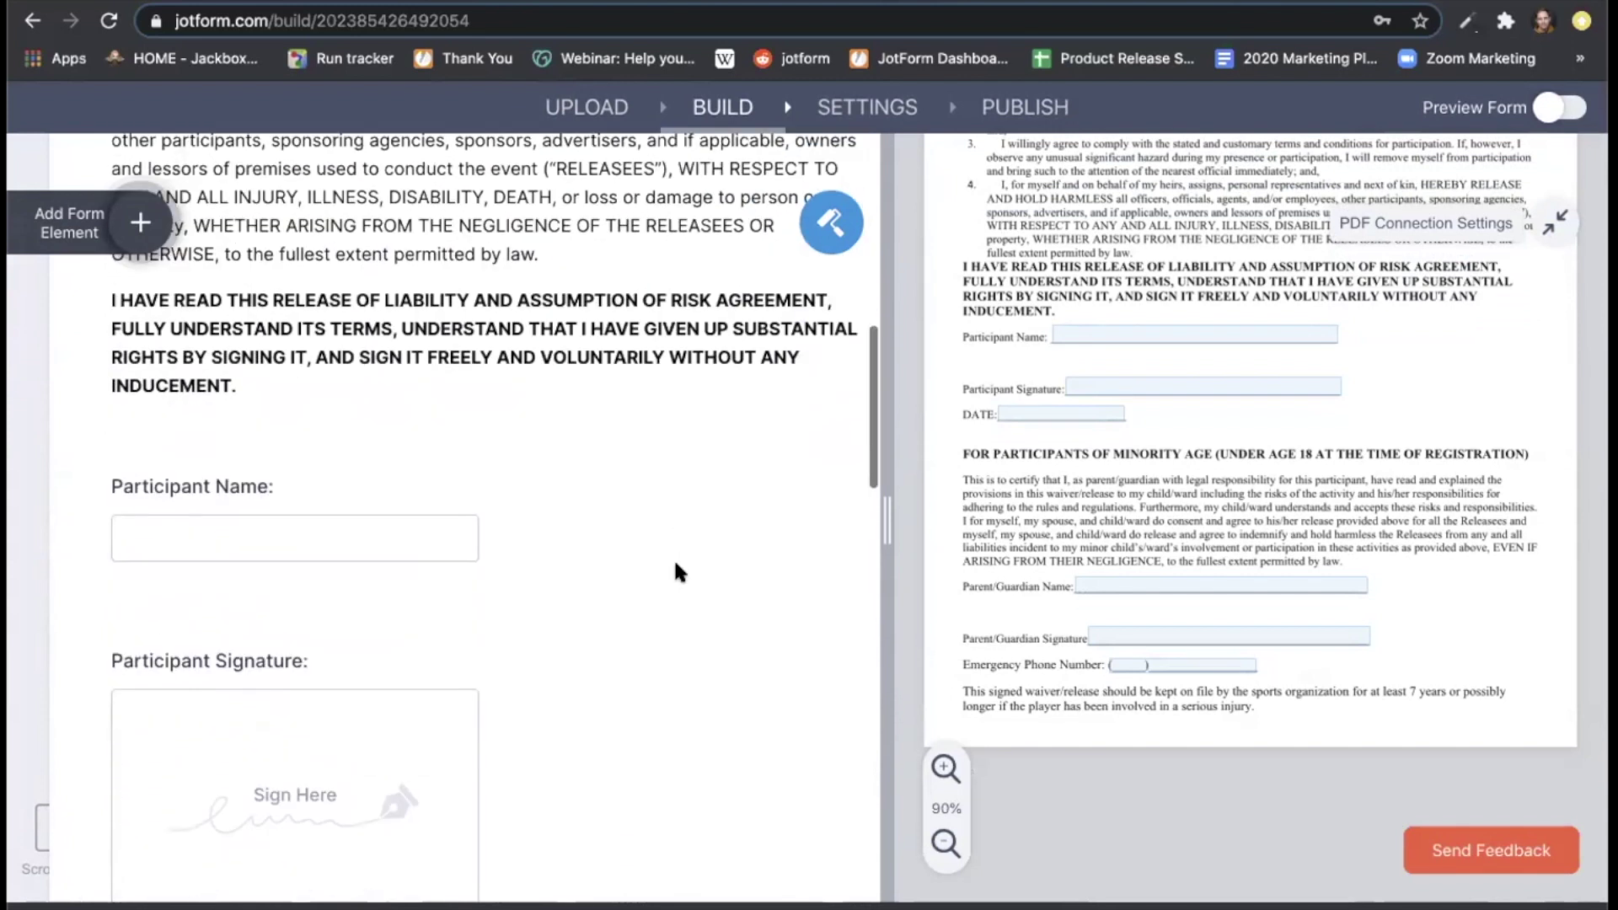
click(433, 543)
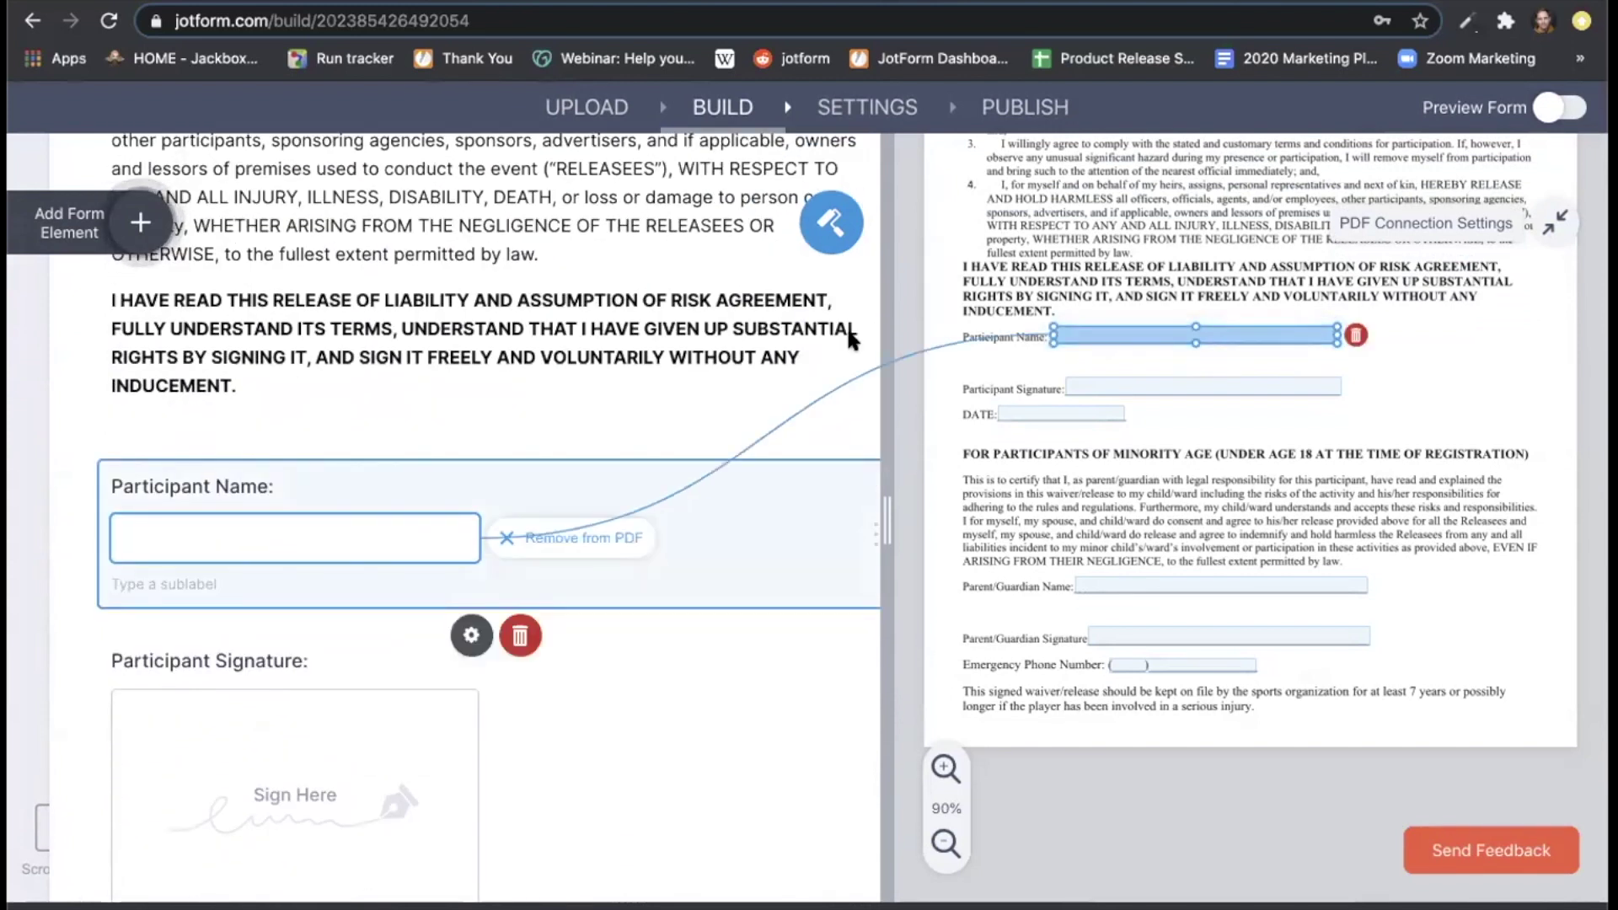
scroll(570, 465, down, 3)
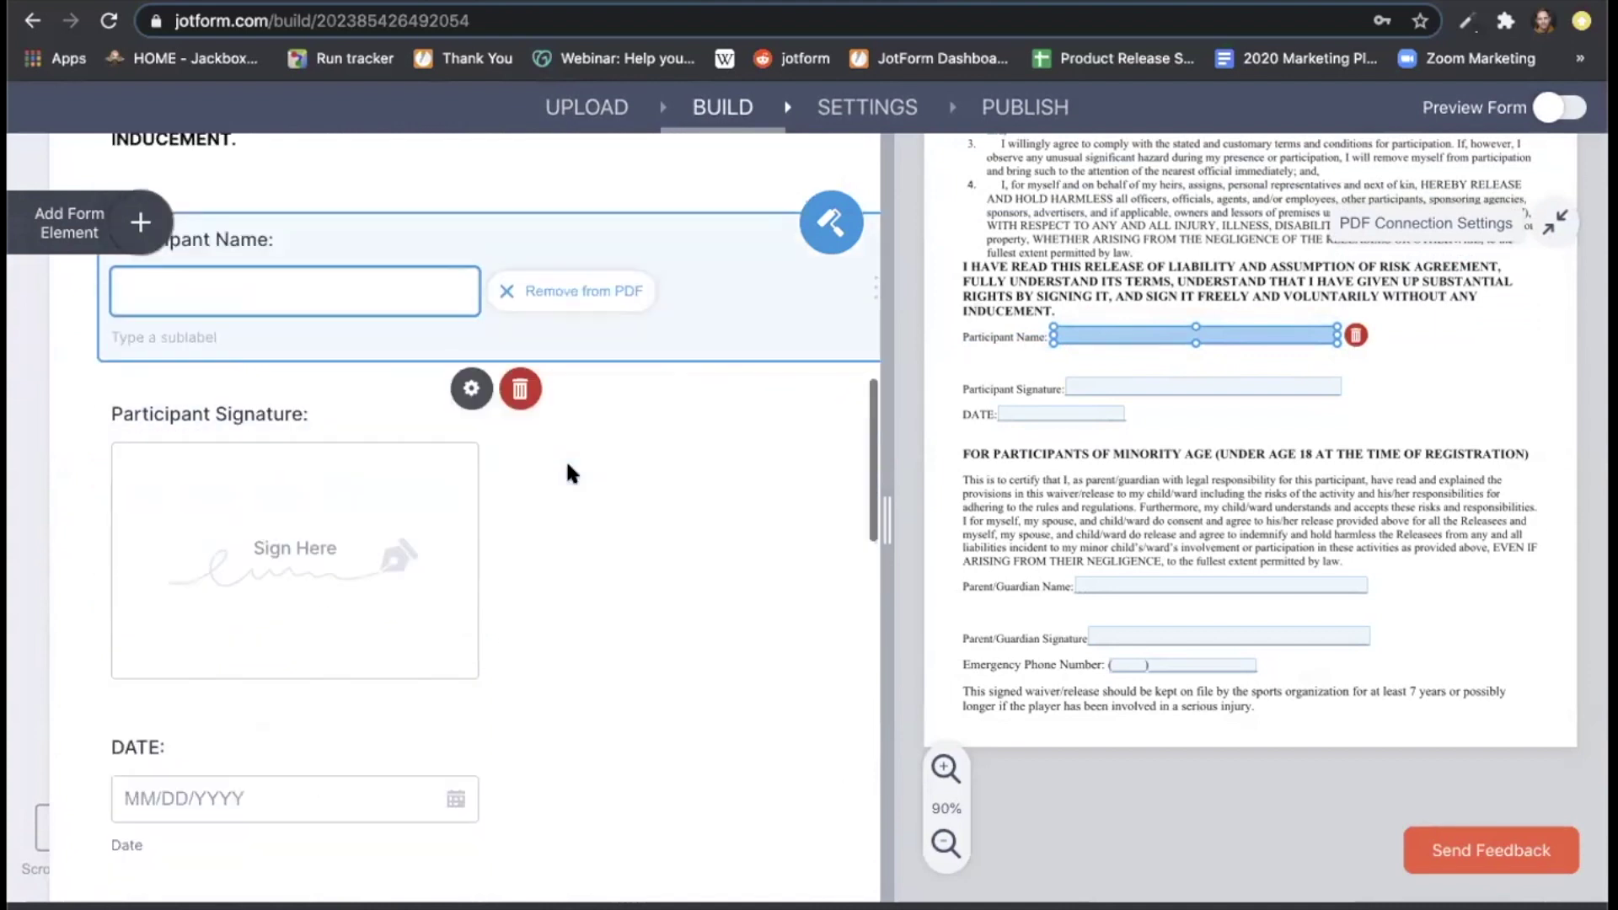
click(325, 506)
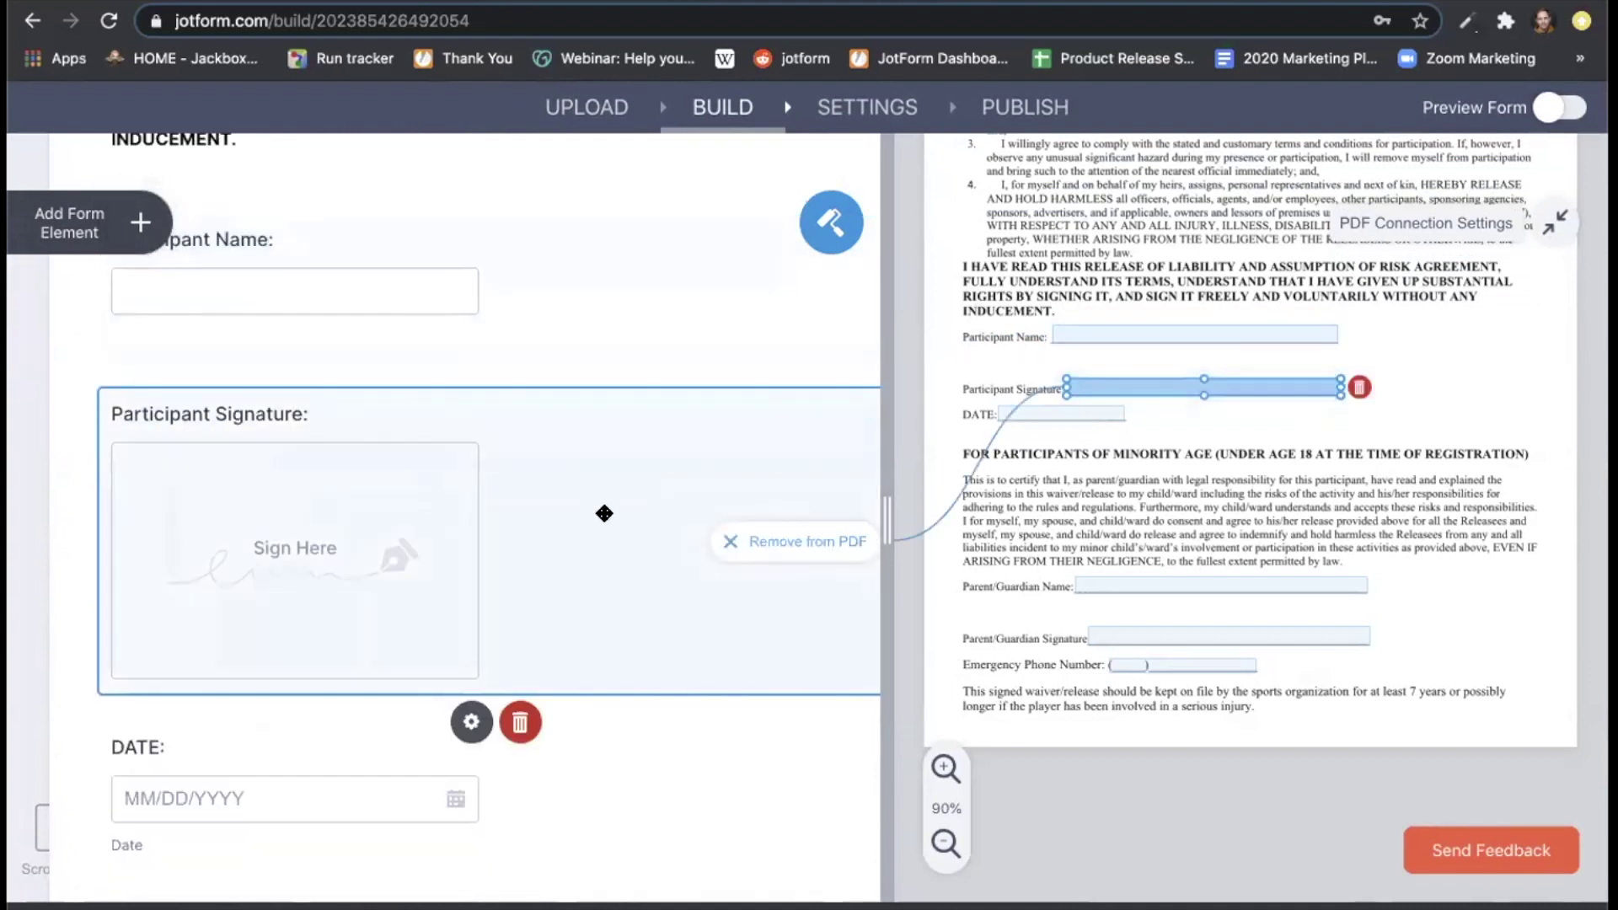
scroll(598, 514, down, 2)
click(343, 664)
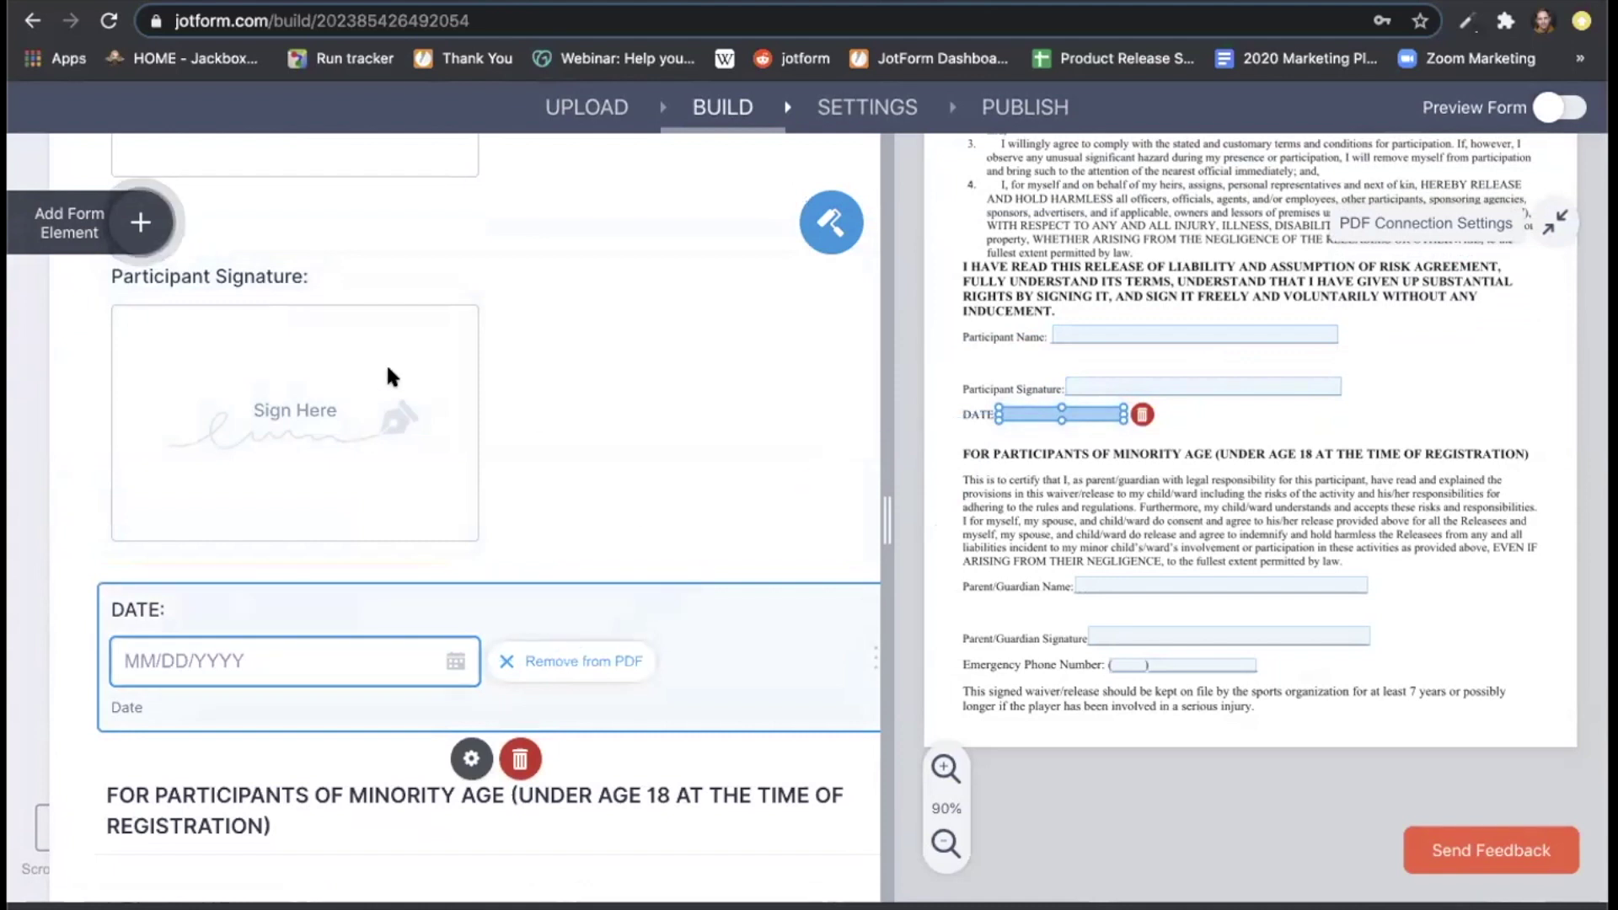
click(1237, 386)
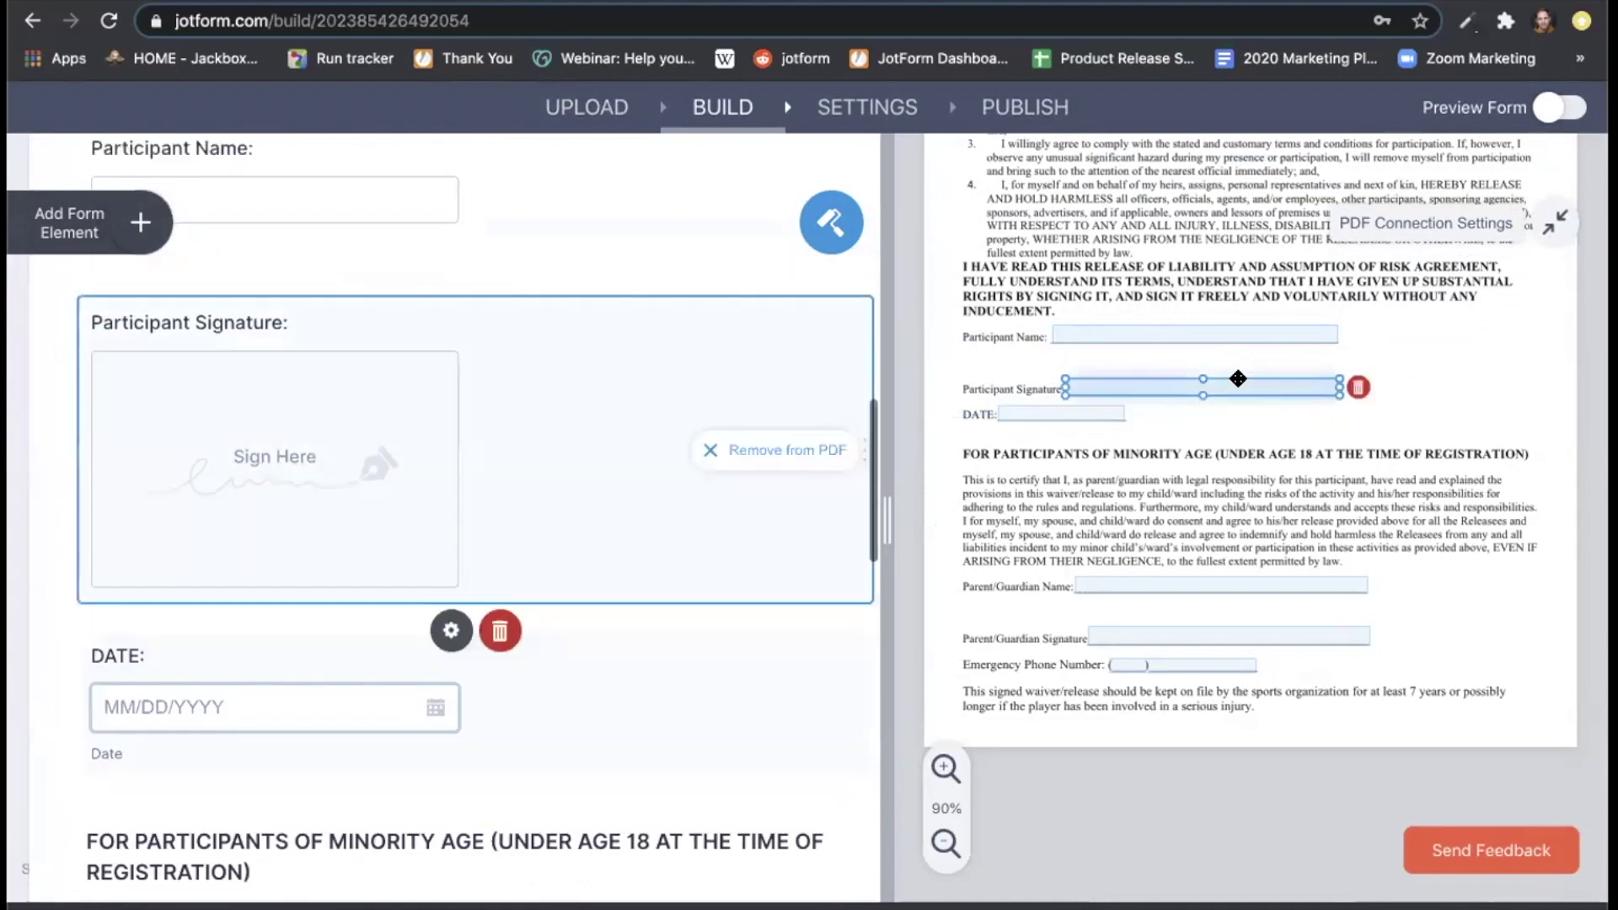
drag(1337, 383, 1391, 387)
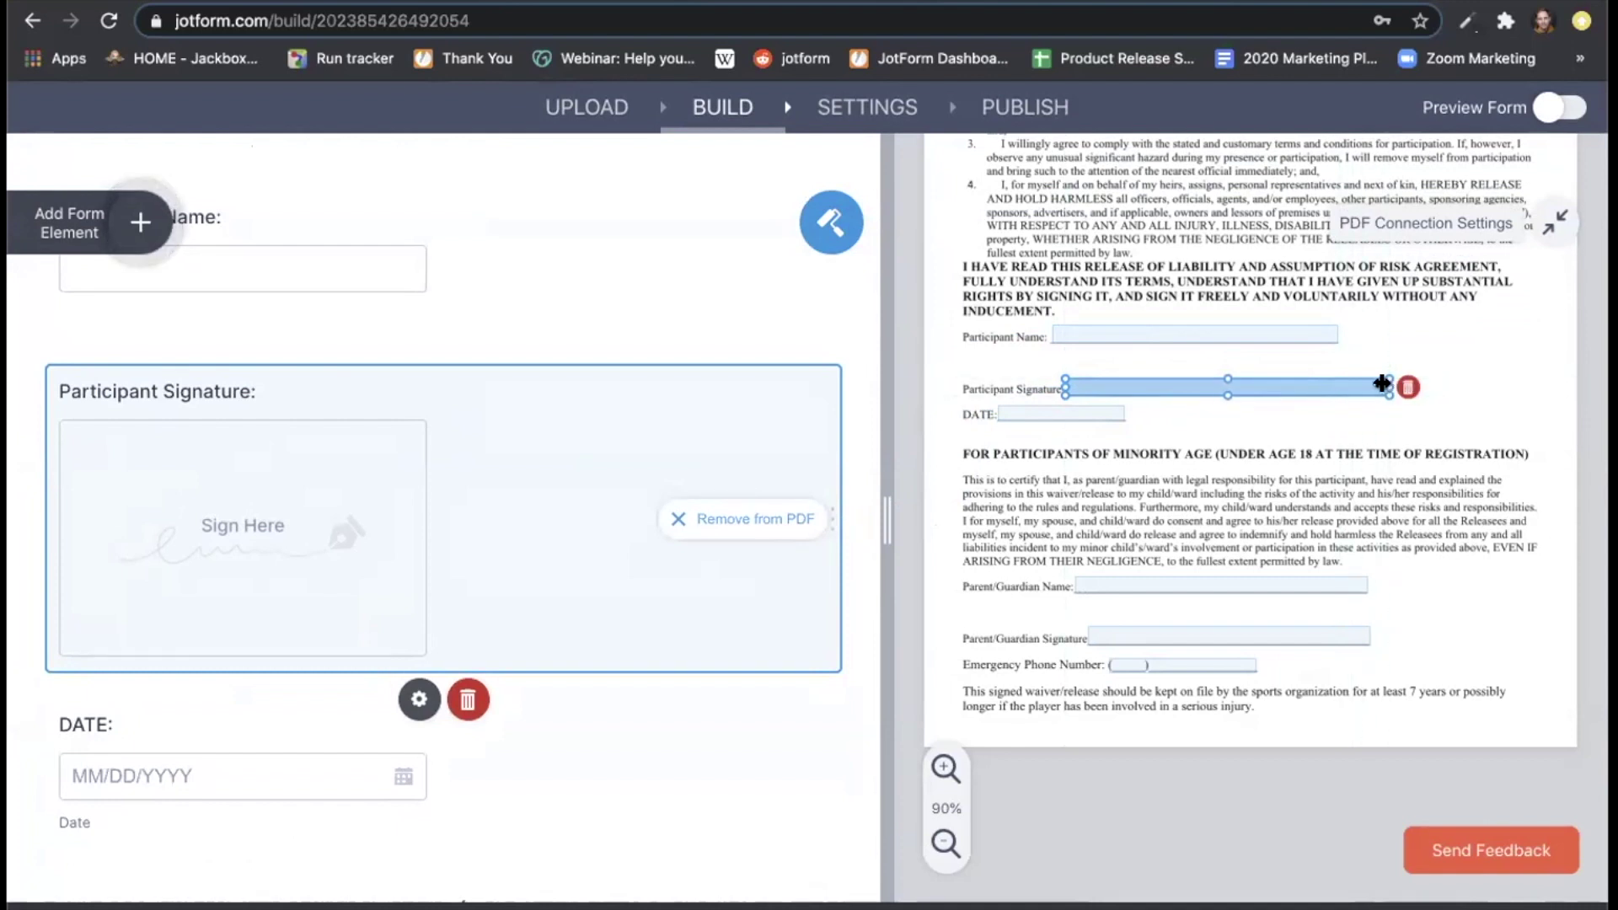
drag(1377, 384, 1350, 384)
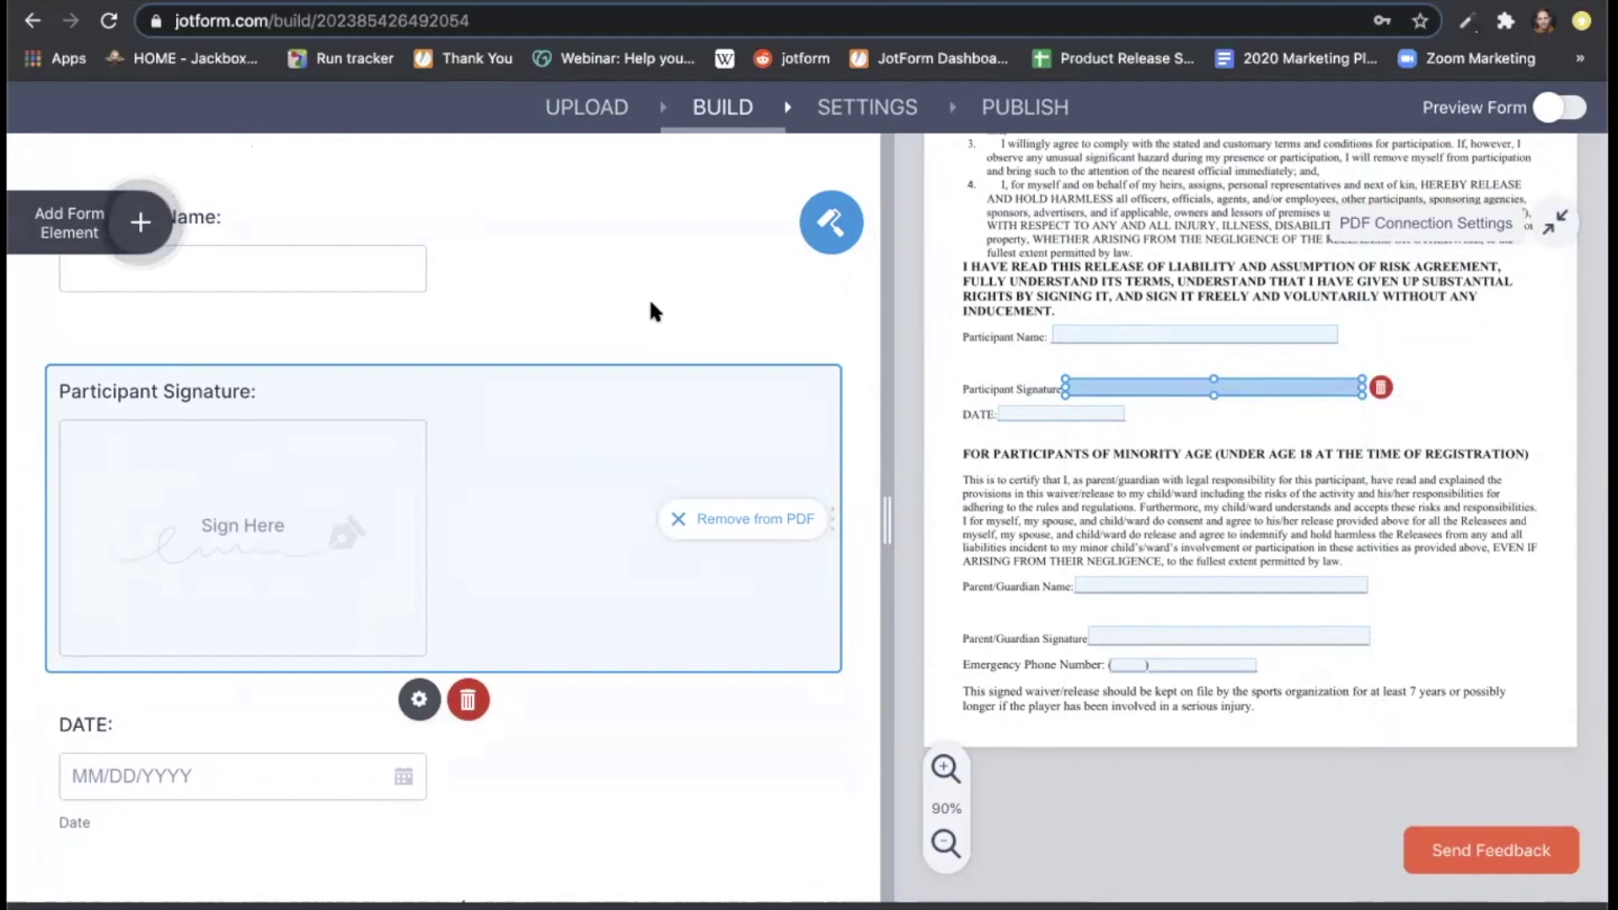
scroll(650, 304, down, 9)
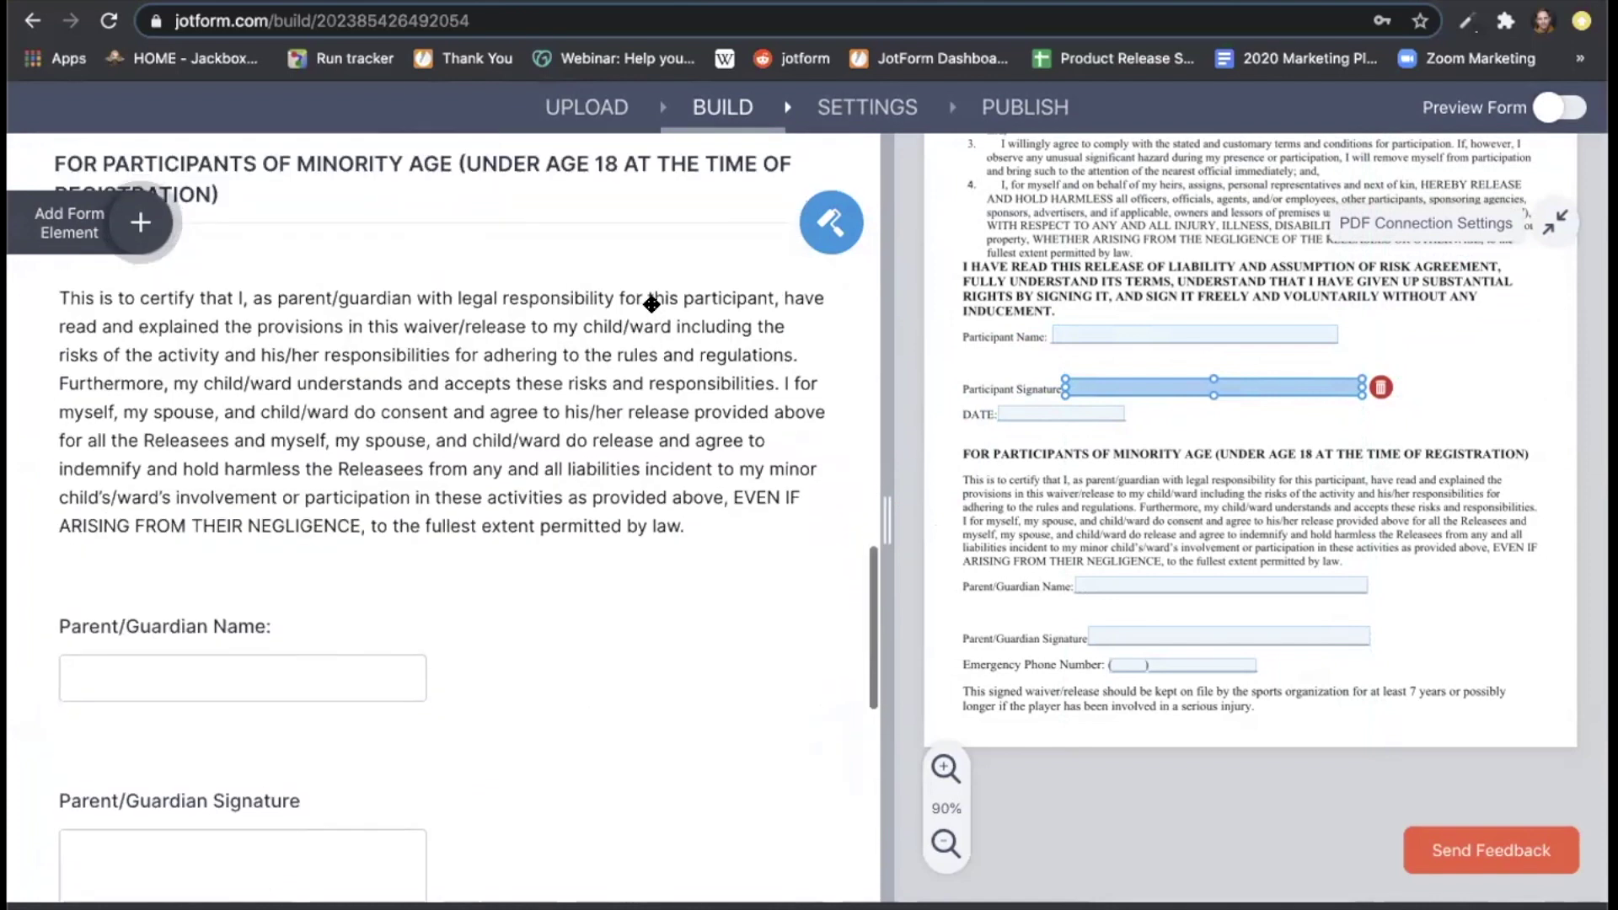
scroll(650, 303, down, 3)
scroll(651, 303, up, 20)
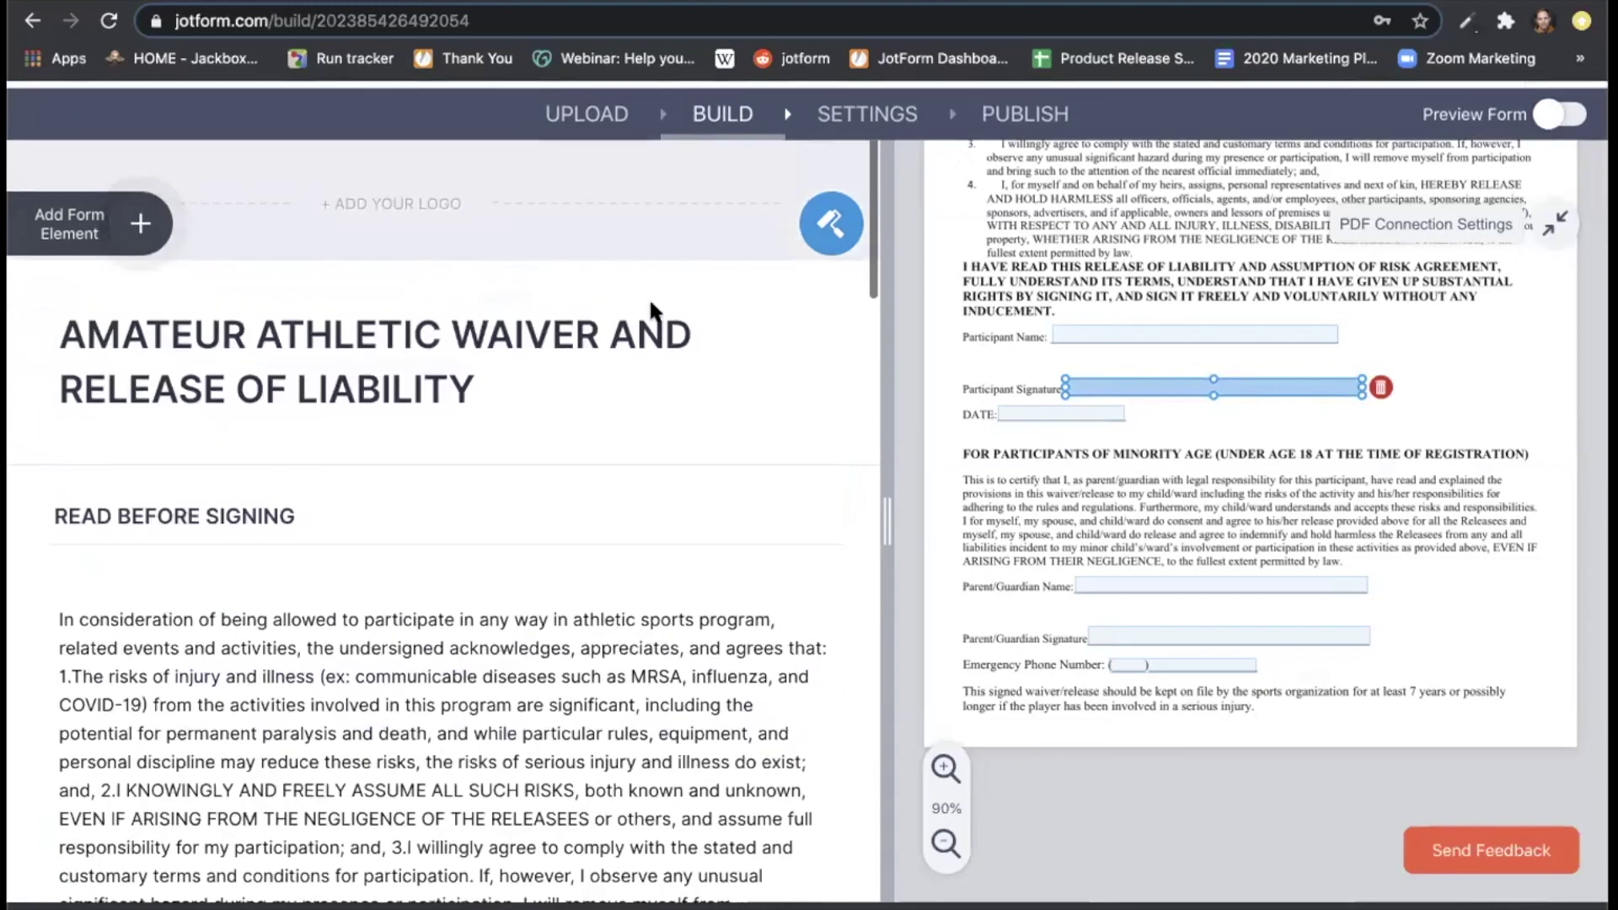
scroll(650, 312, up, 2)
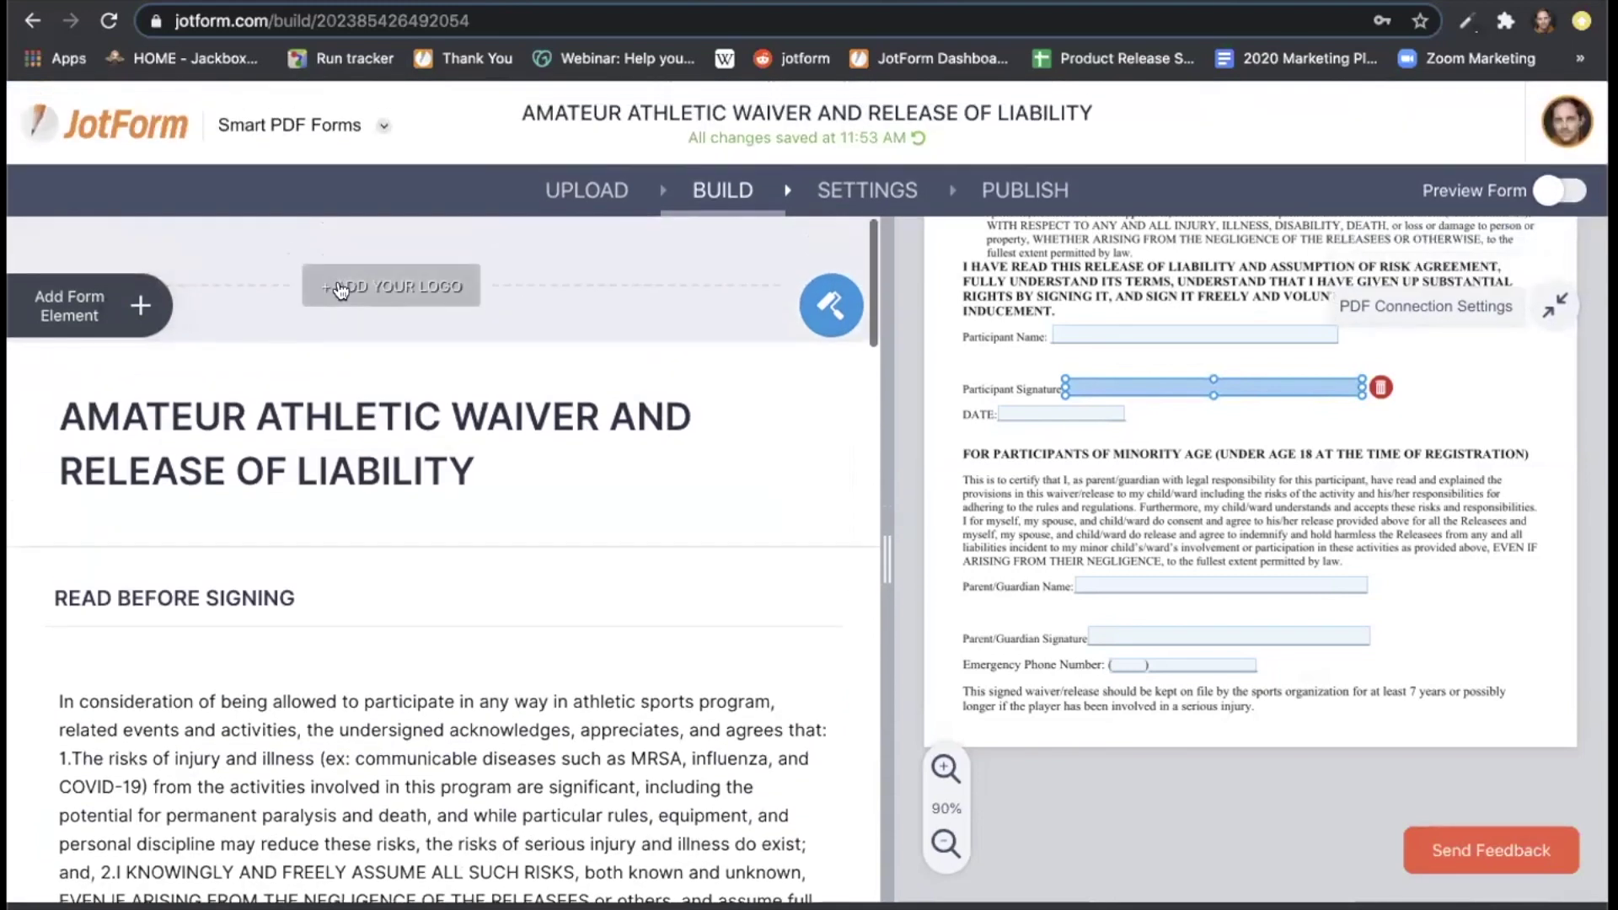
click(142, 308)
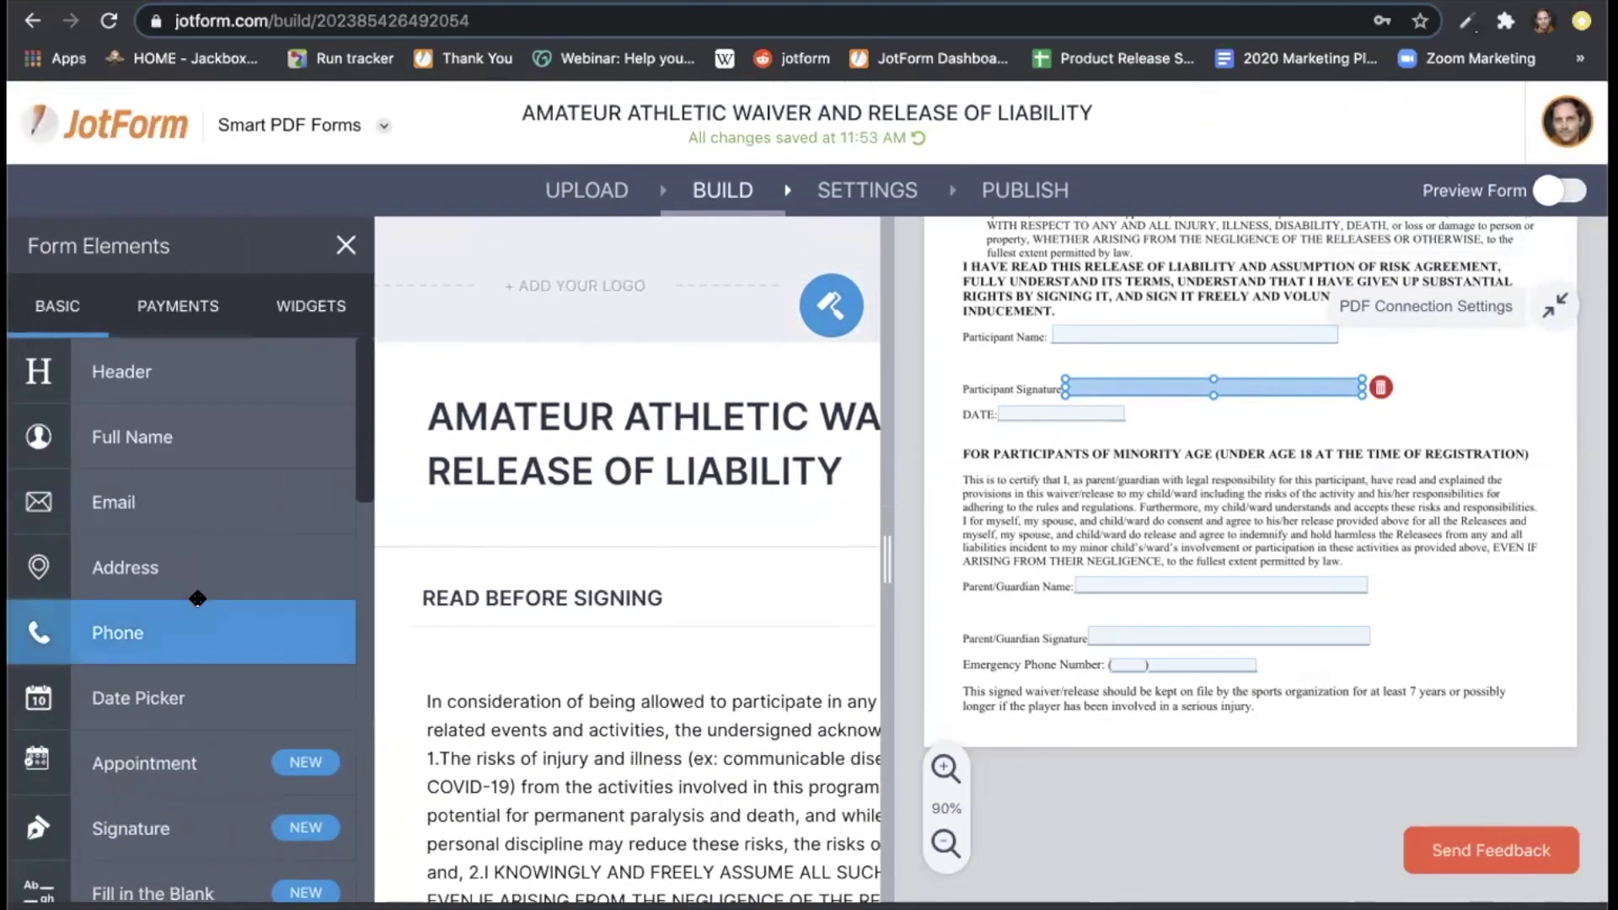
scroll(197, 598, down, 6)
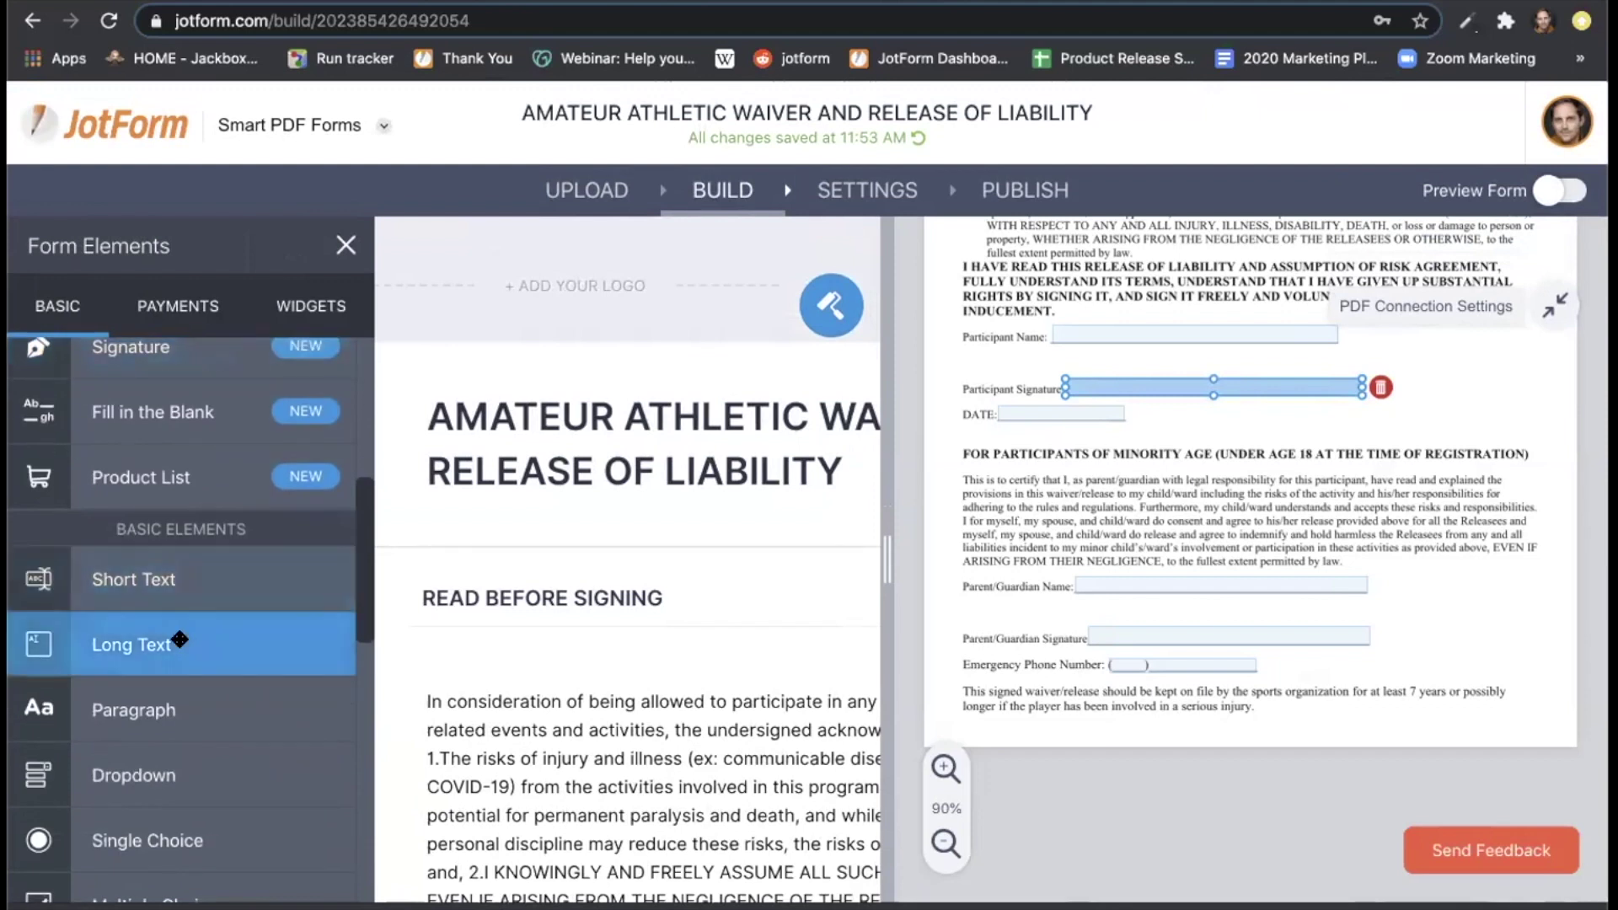
click(177, 643)
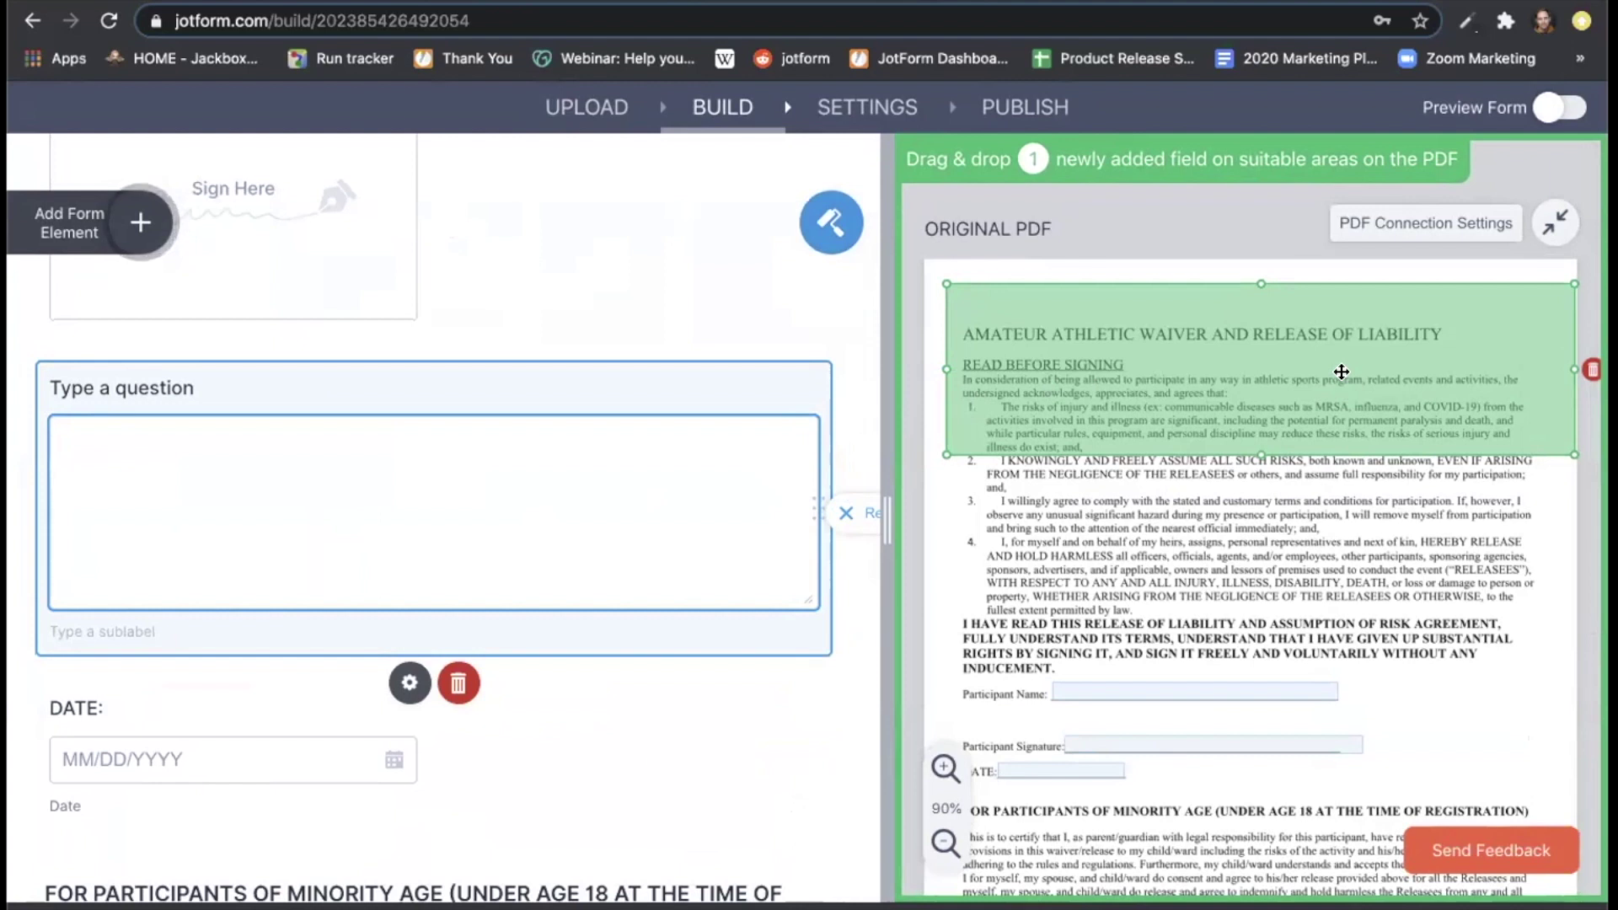
scroll(1255, 569, down, 3)
scroll(1256, 569, up, 3)
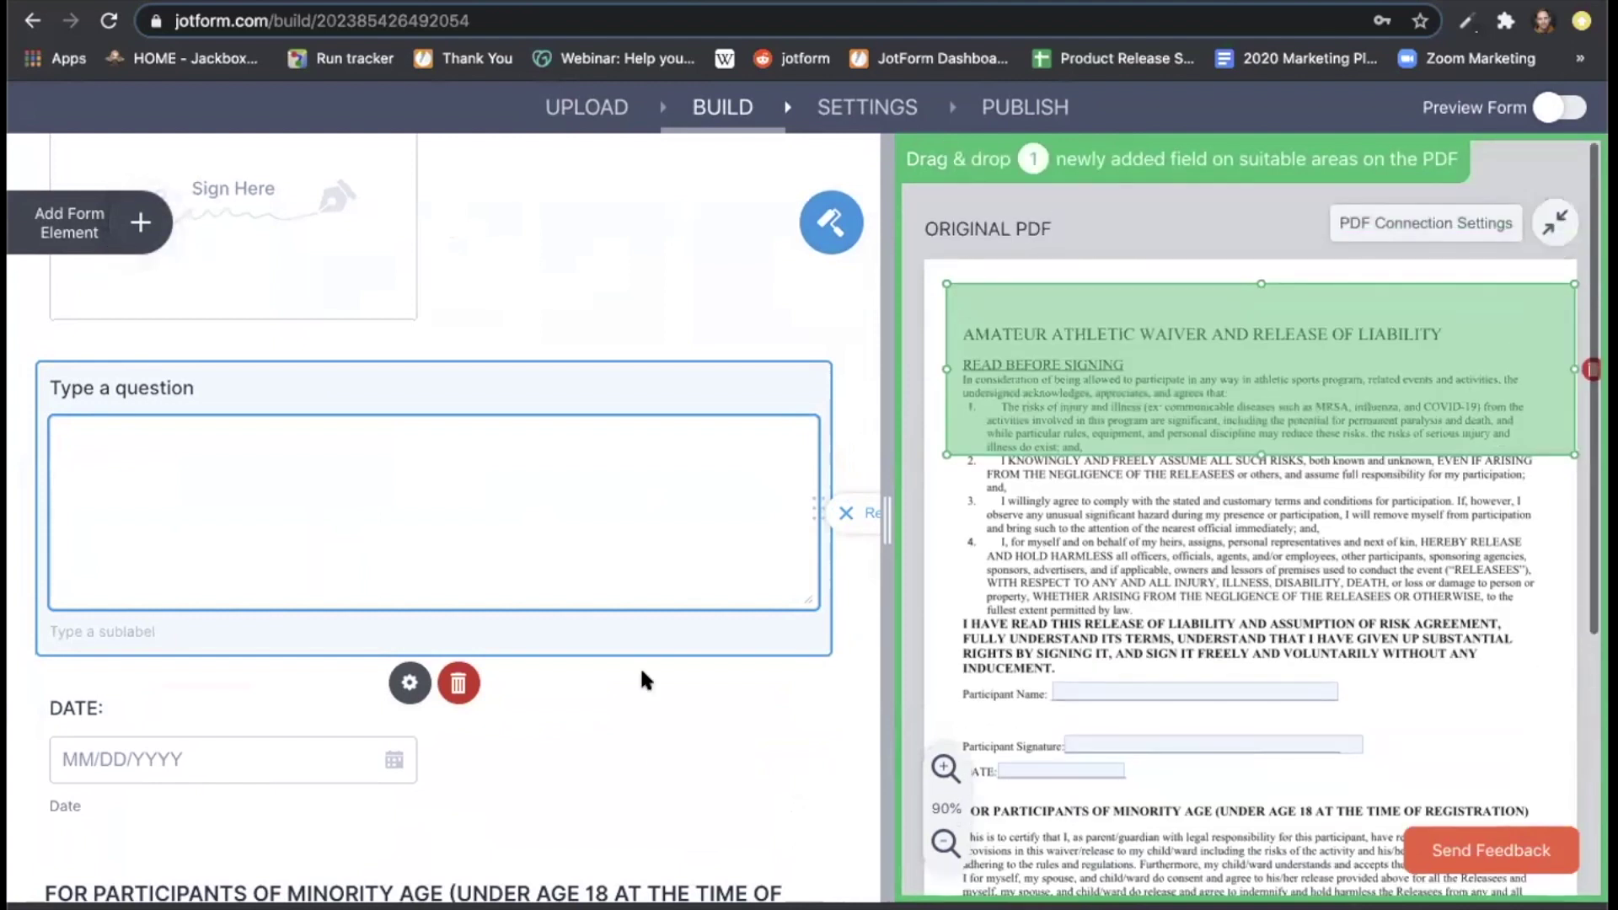
click(461, 684)
scroll(563, 419, up, 3)
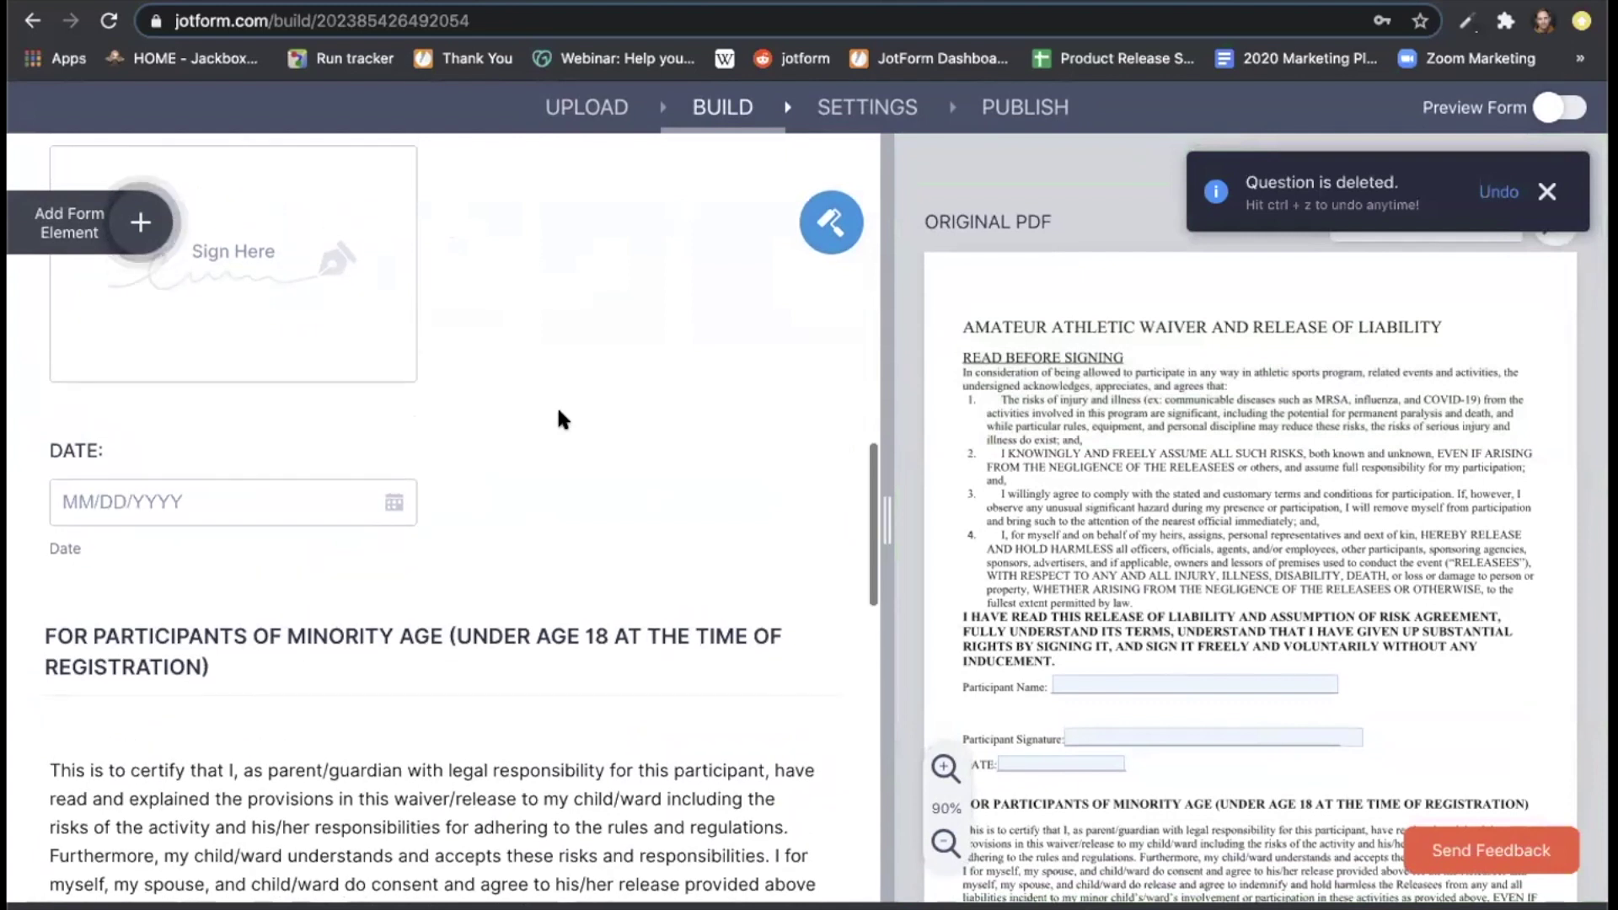
scroll(557, 405, up, 15)
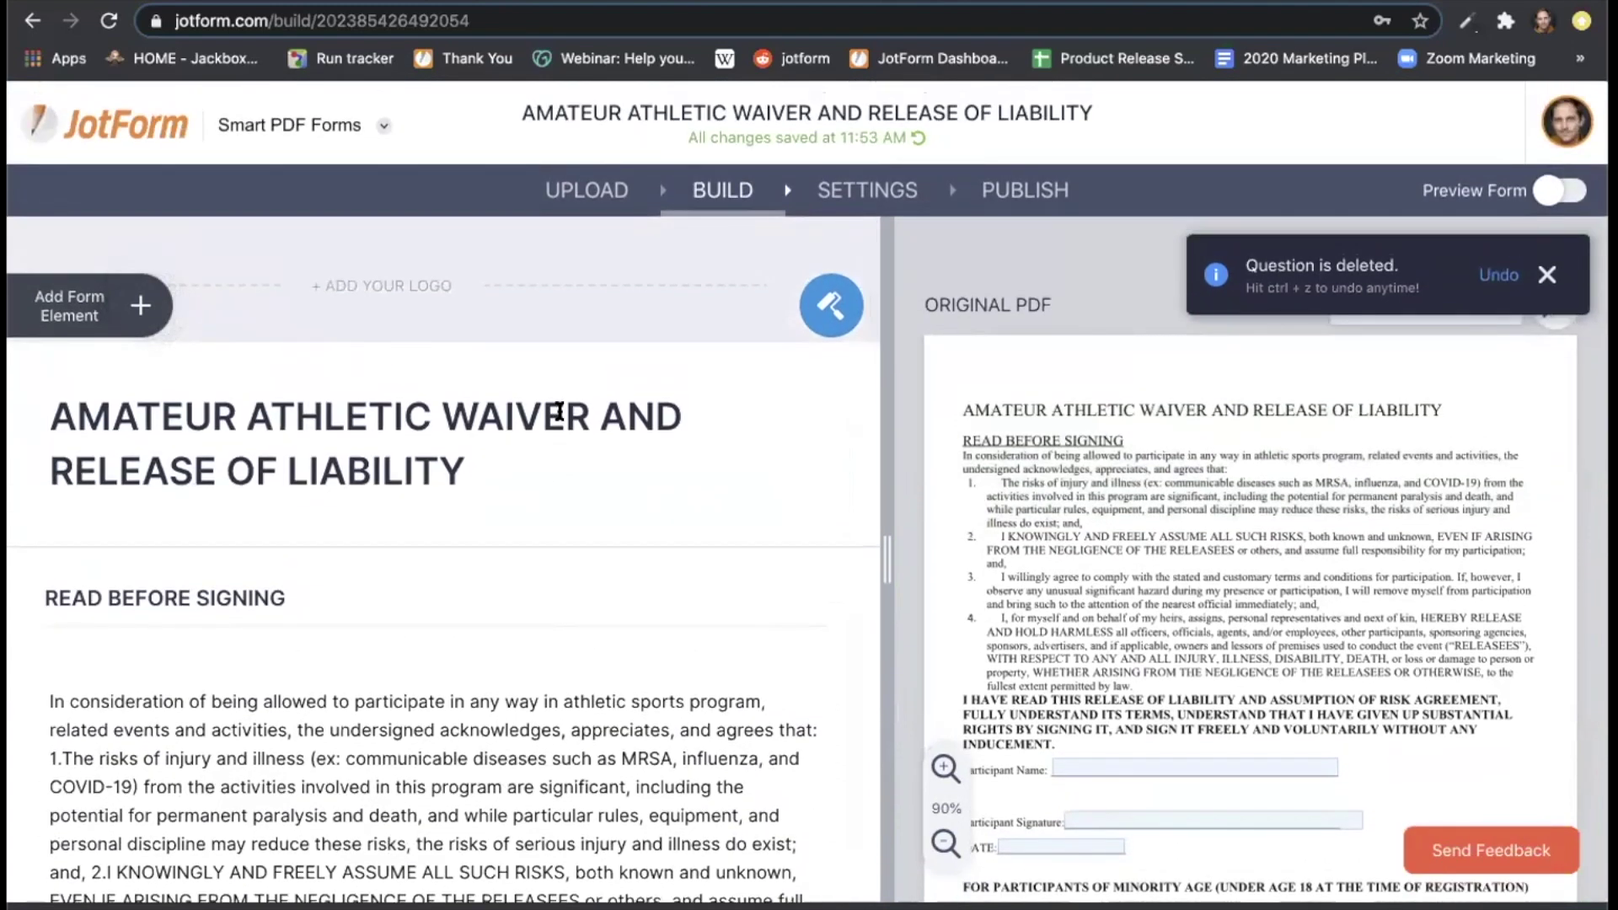
Apply the purple colour scheme to the waiver form after trying green, orange, pink and blue.
click(831, 303)
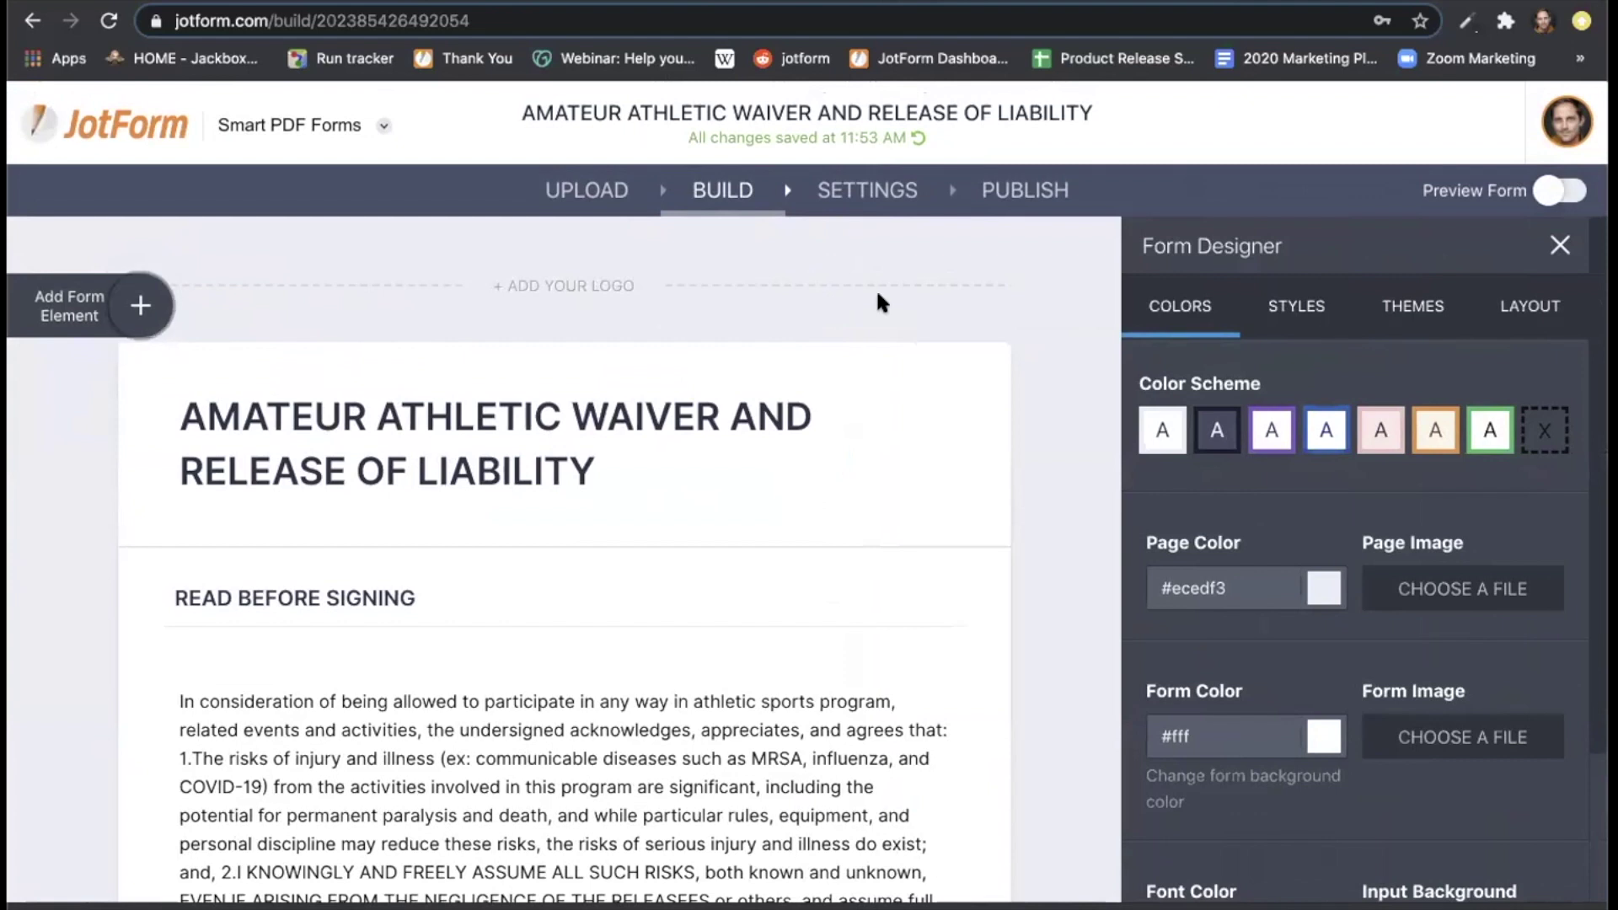
click(1485, 431)
click(1435, 430)
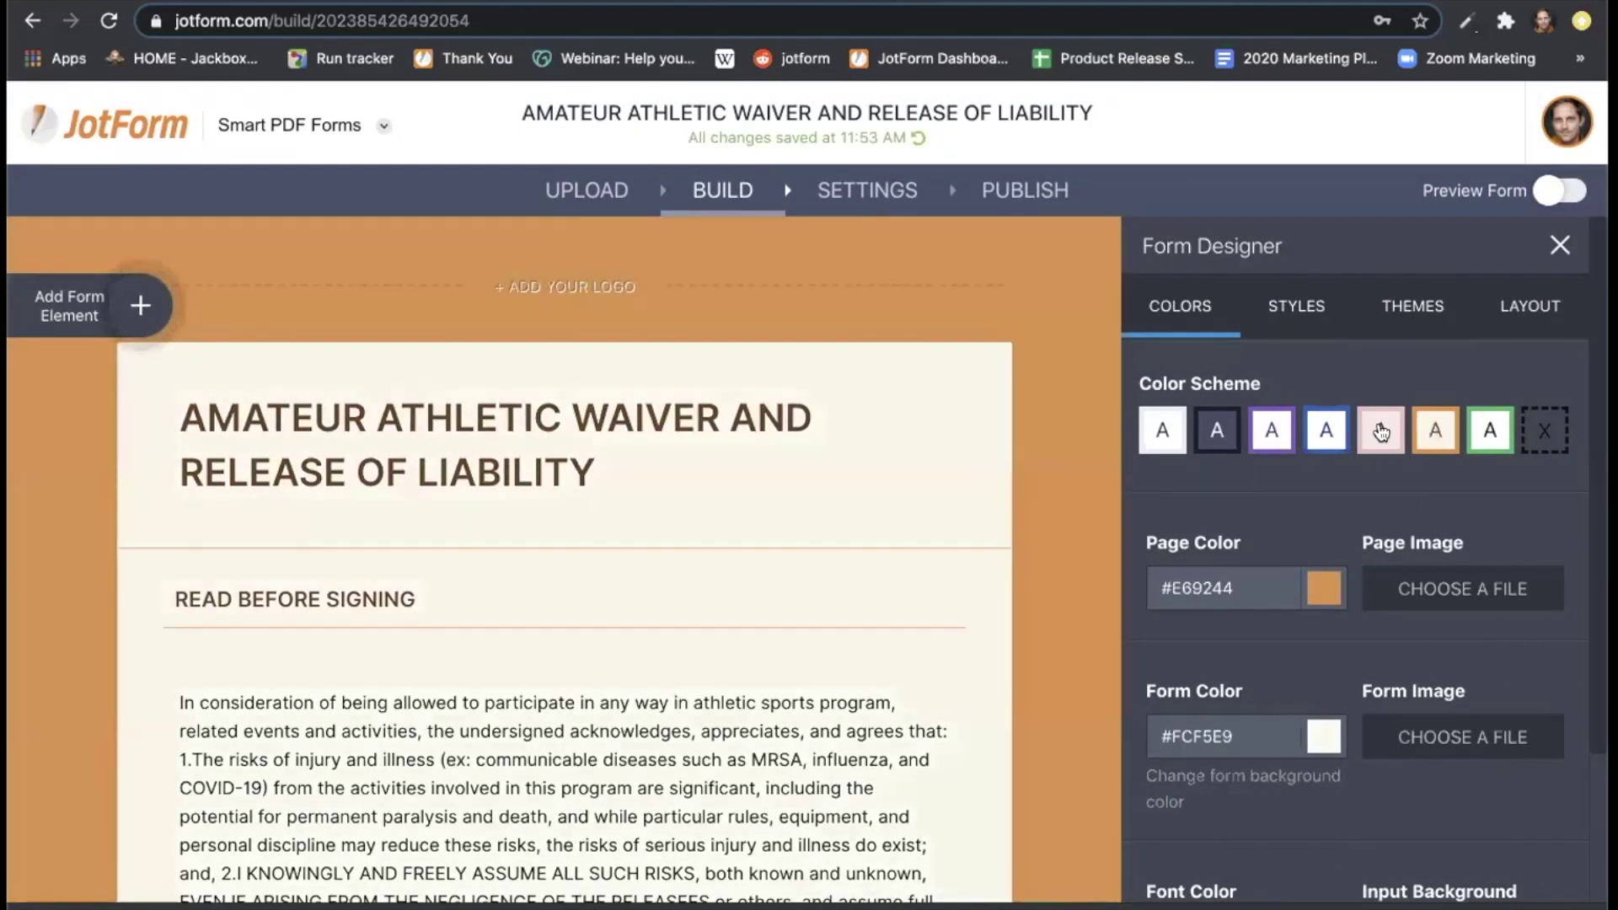
click(1380, 432)
click(1327, 431)
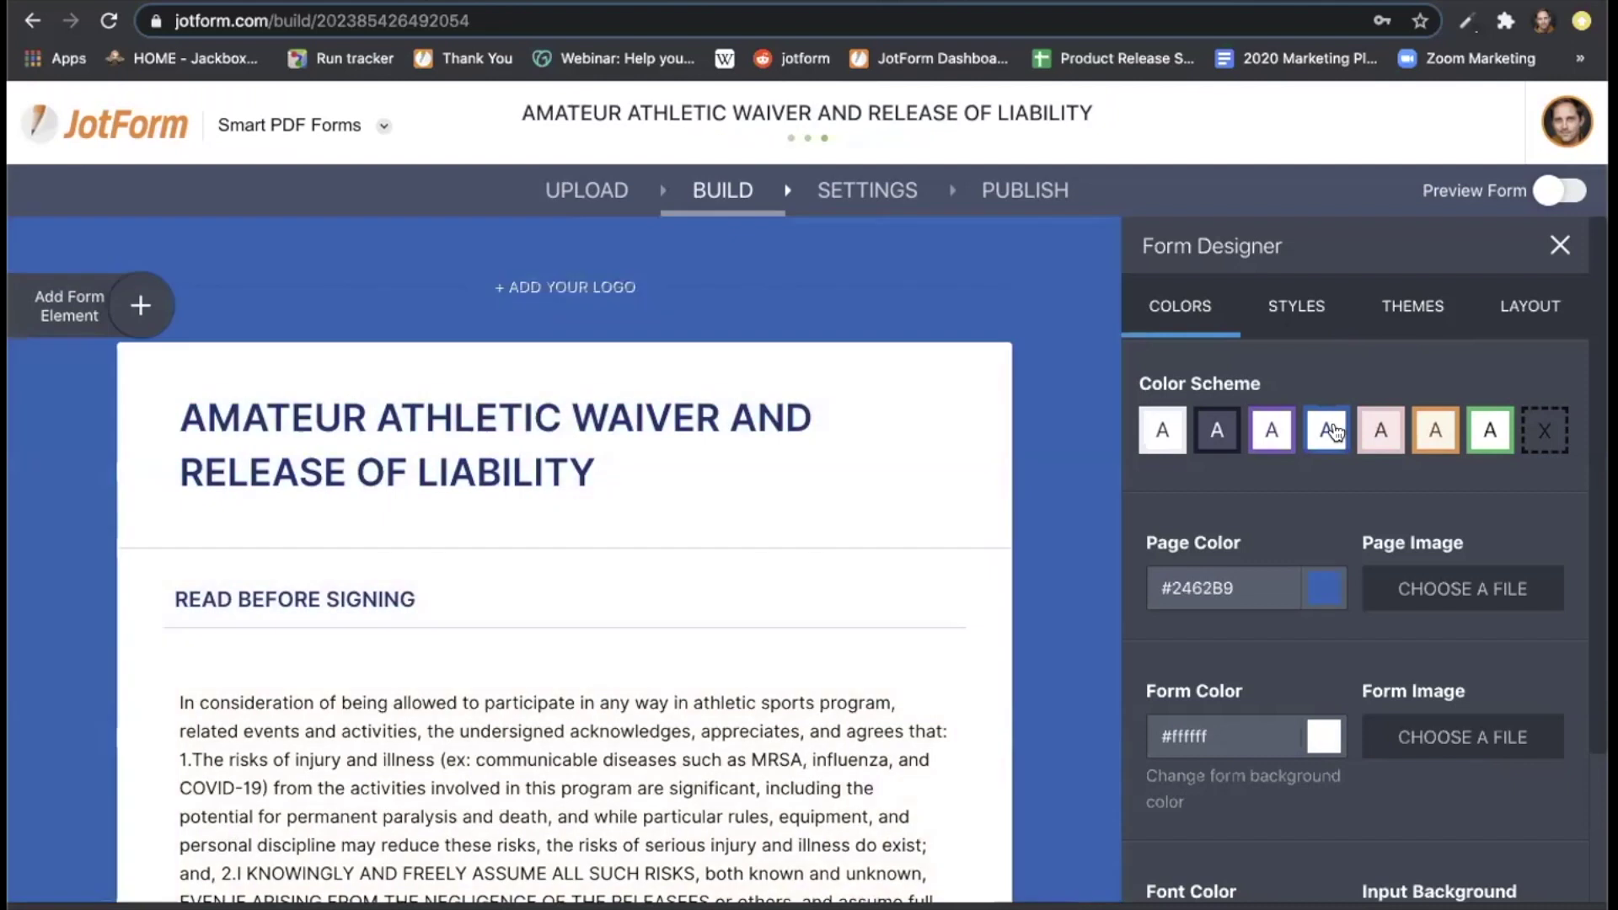
click(1274, 447)
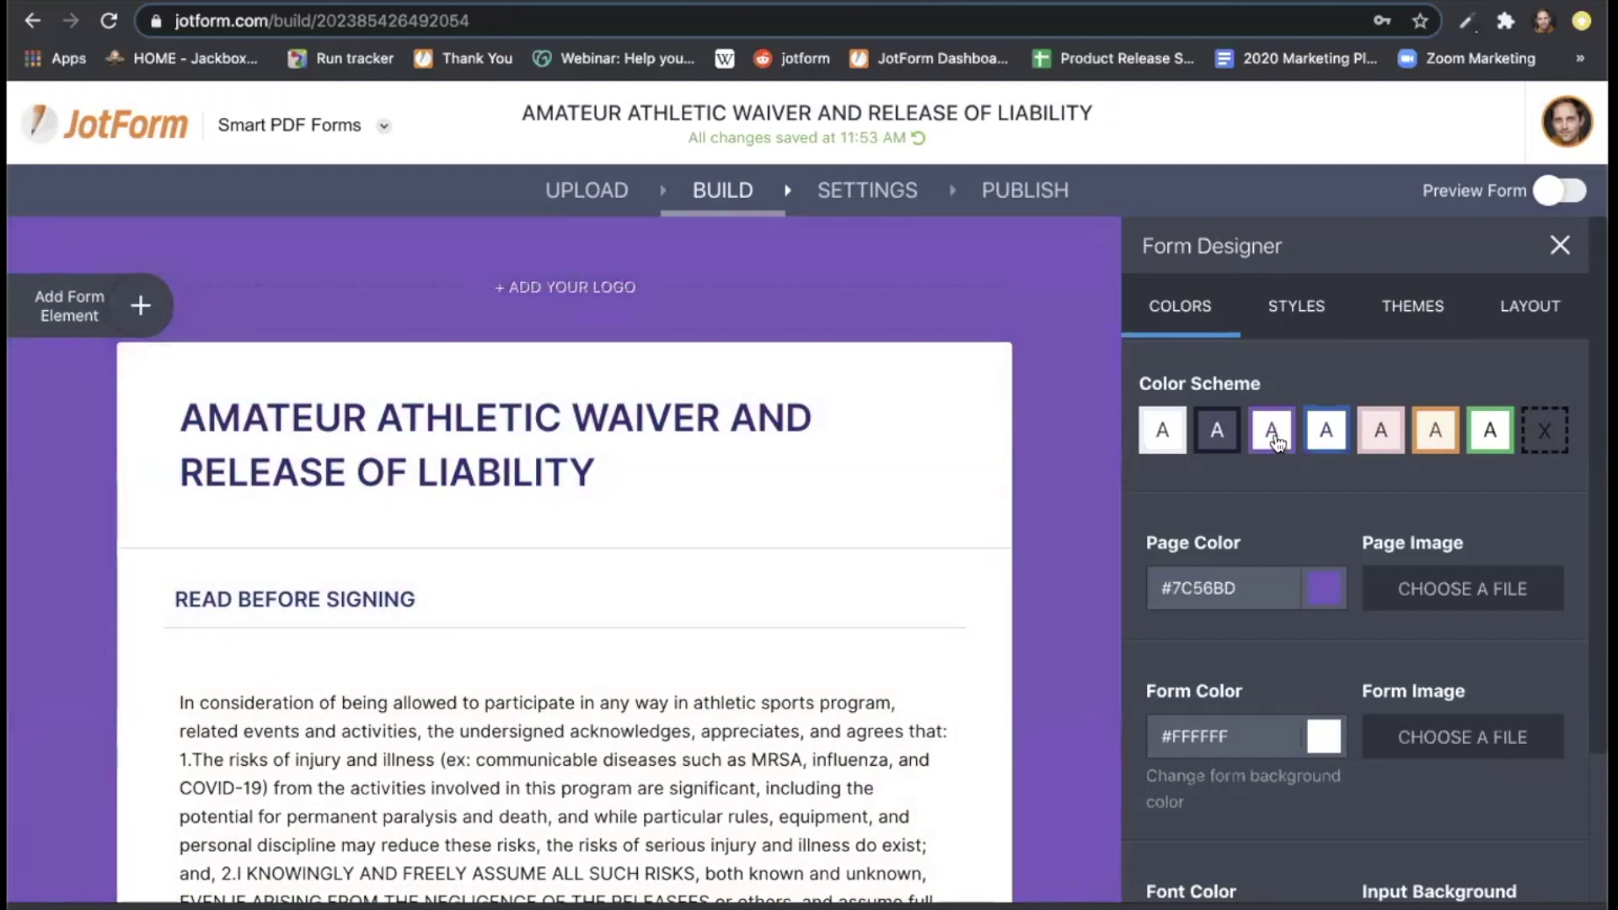
click(1557, 245)
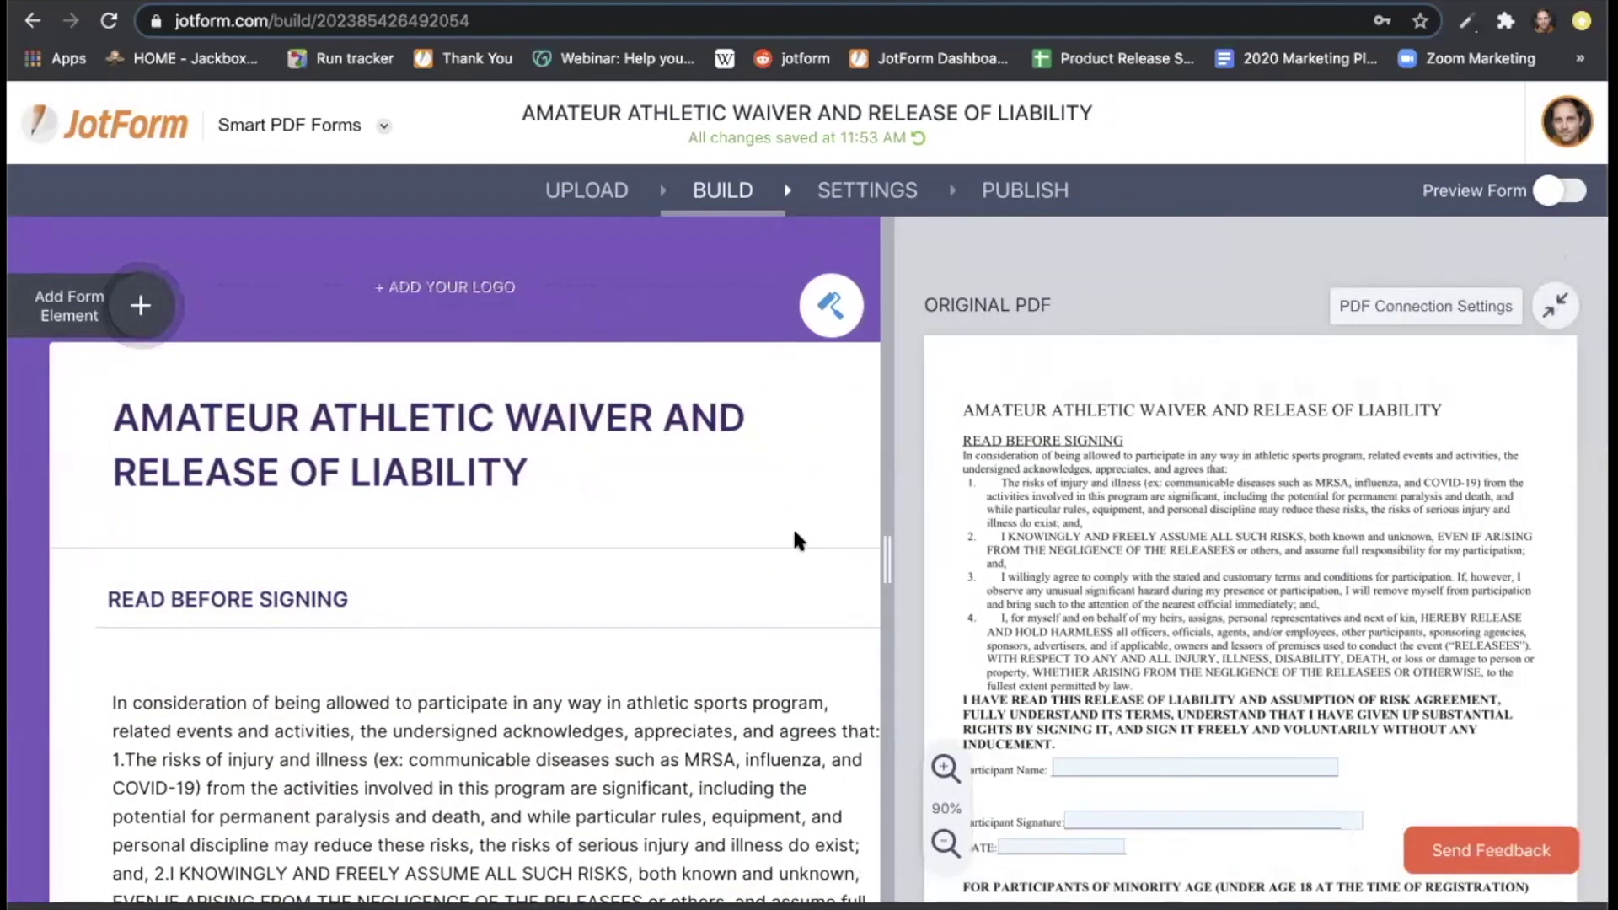
Turn on Preview Form mode for the waiver form.
scroll(794, 533, down, 4)
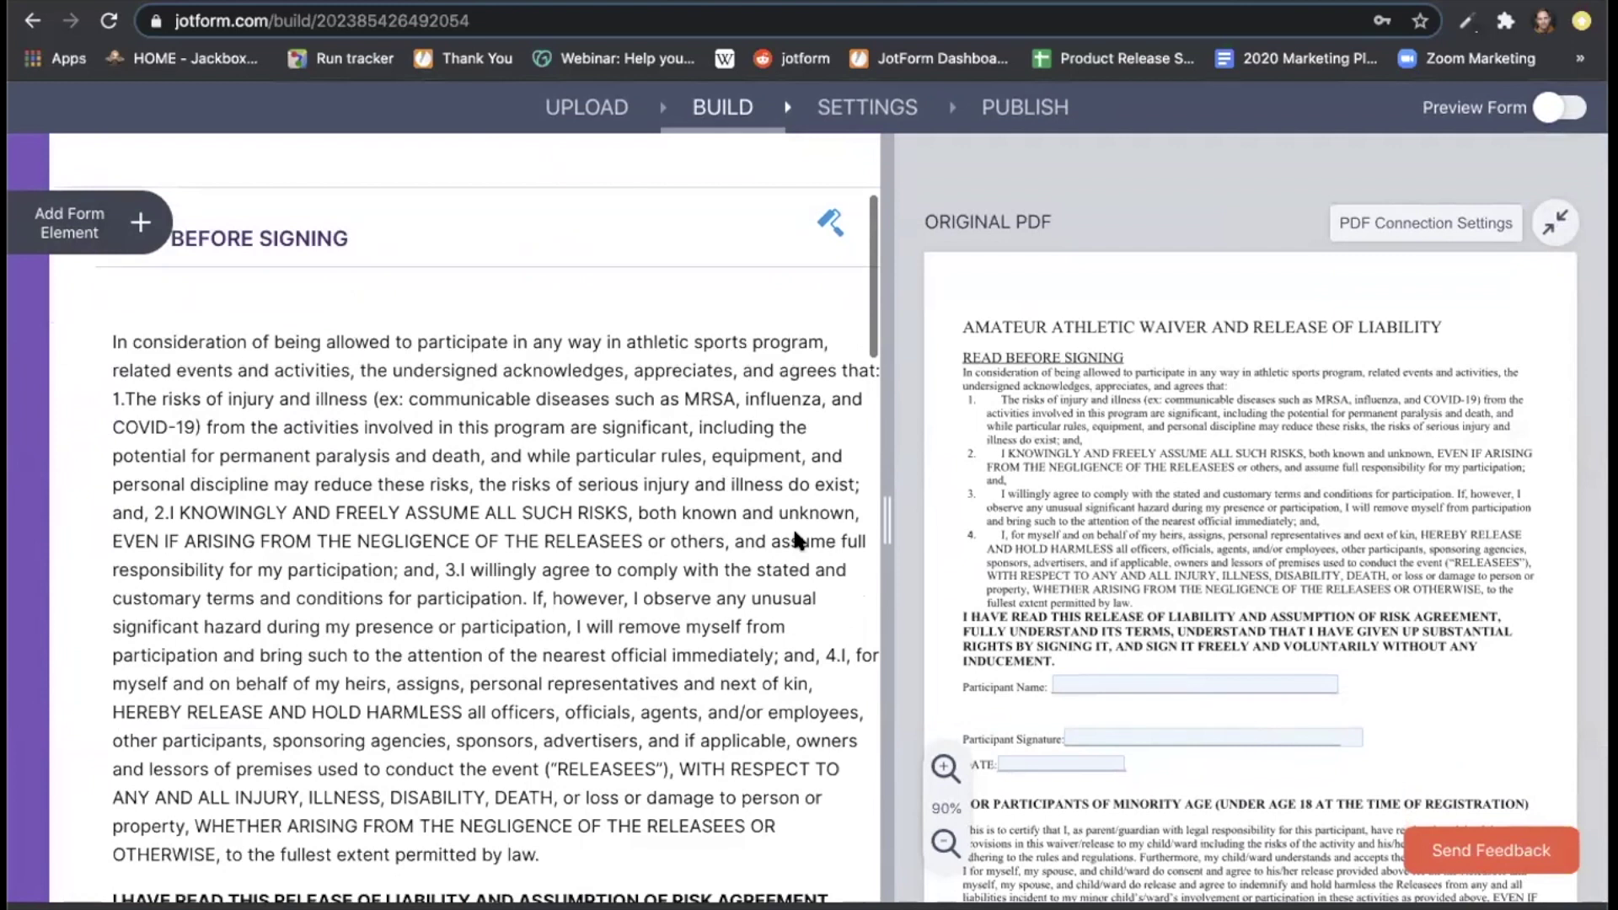
scroll(792, 526, up, 5)
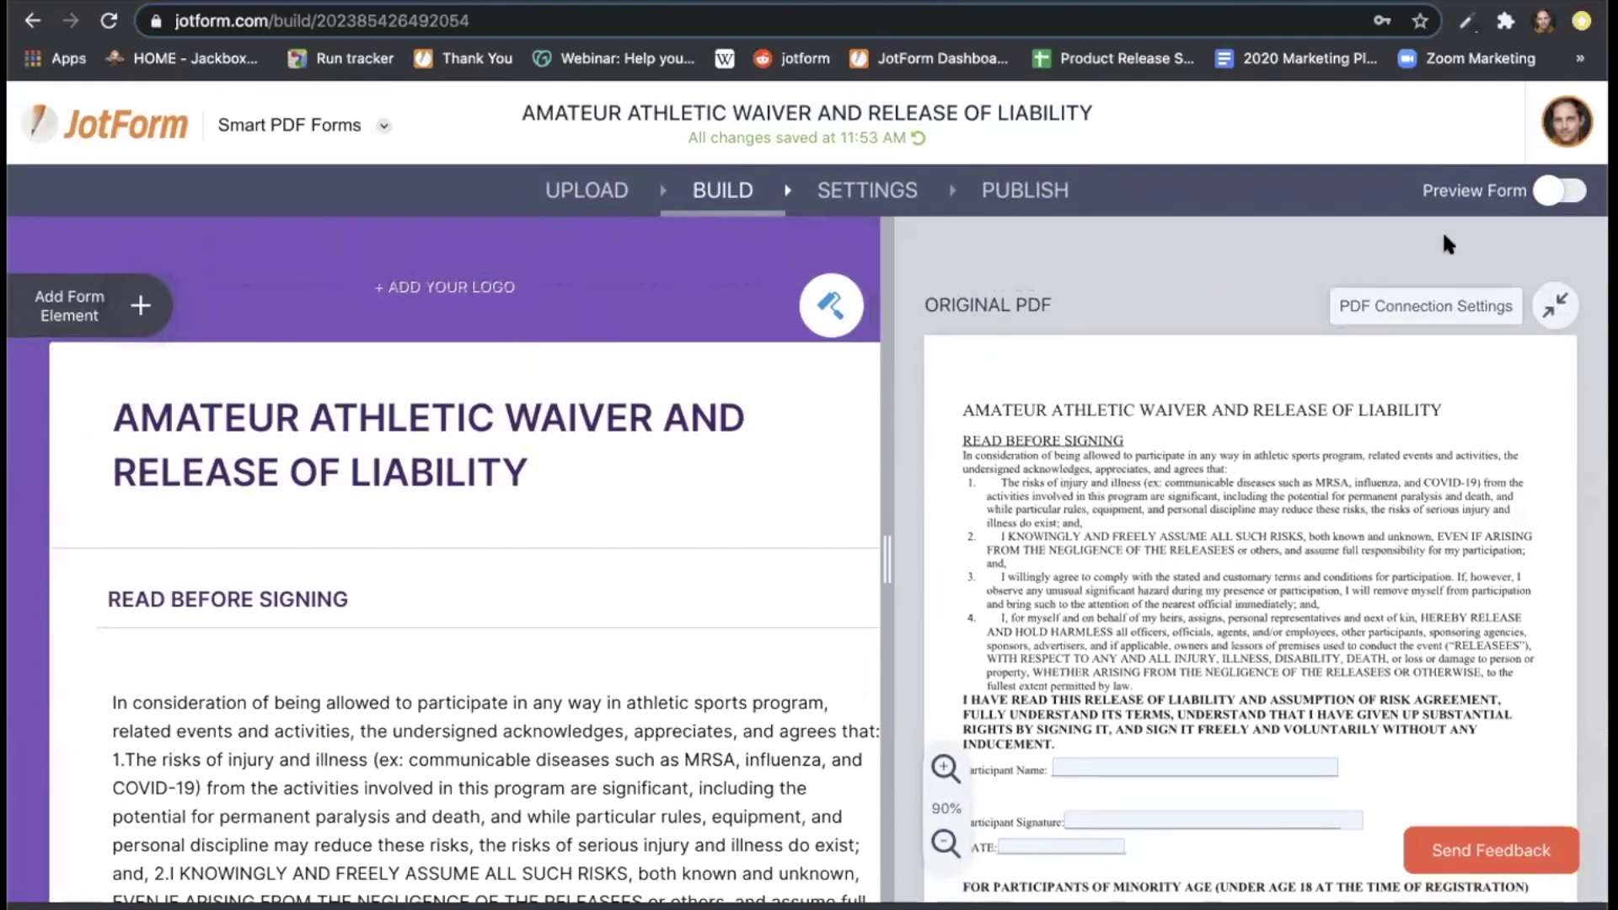
click(1544, 189)
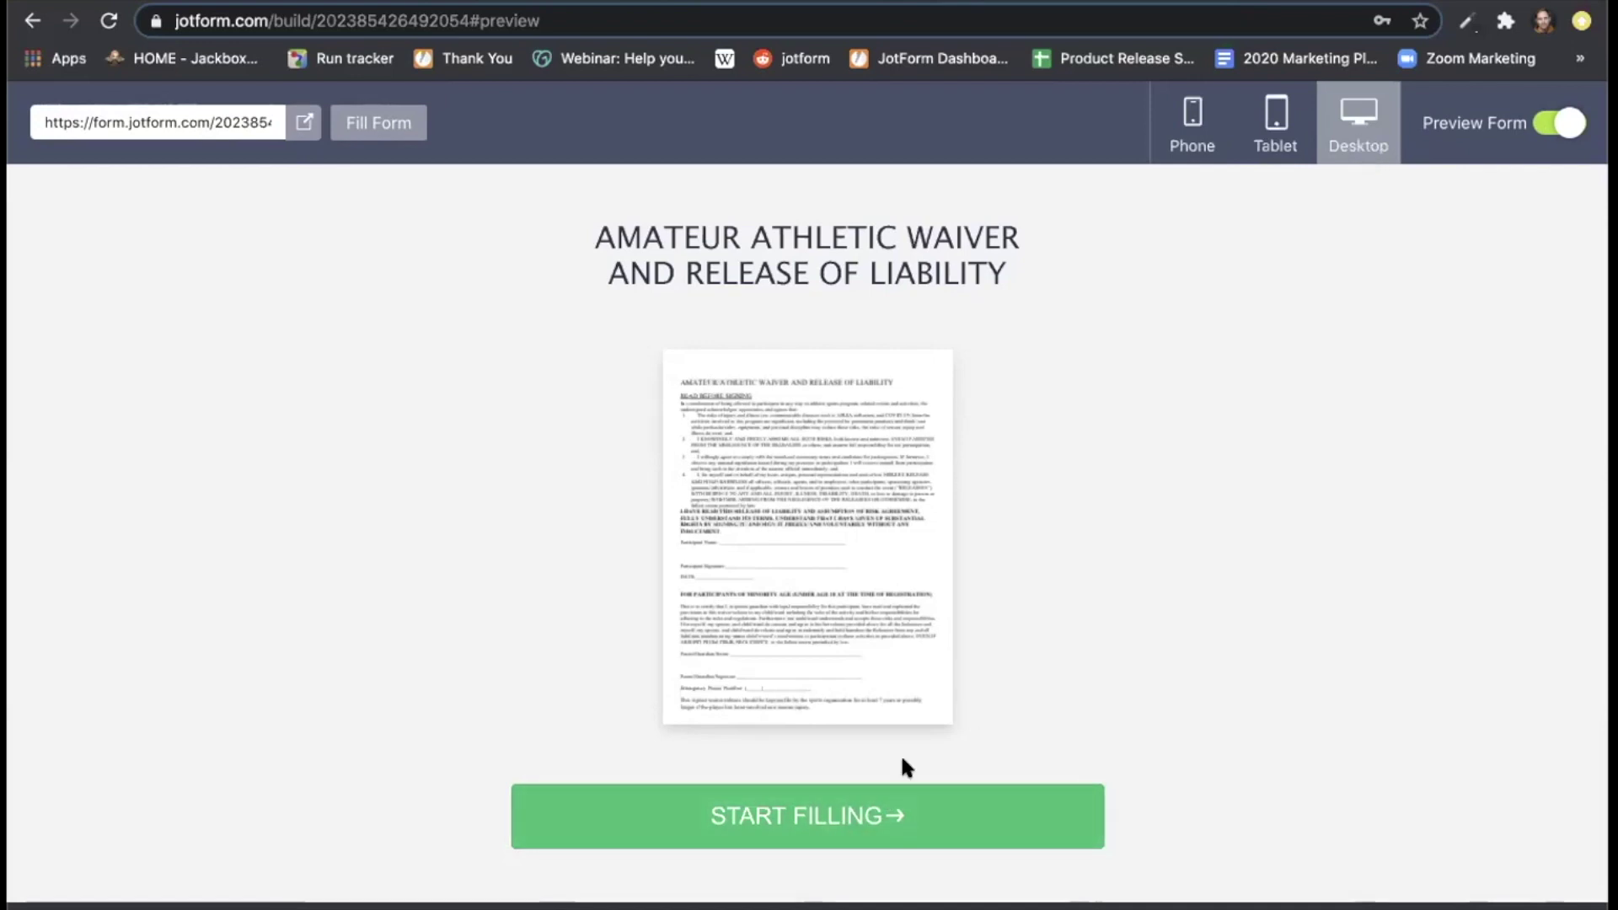
Start filling the desktop preview and scroll down to the Emergency Phone Number field.
click(819, 822)
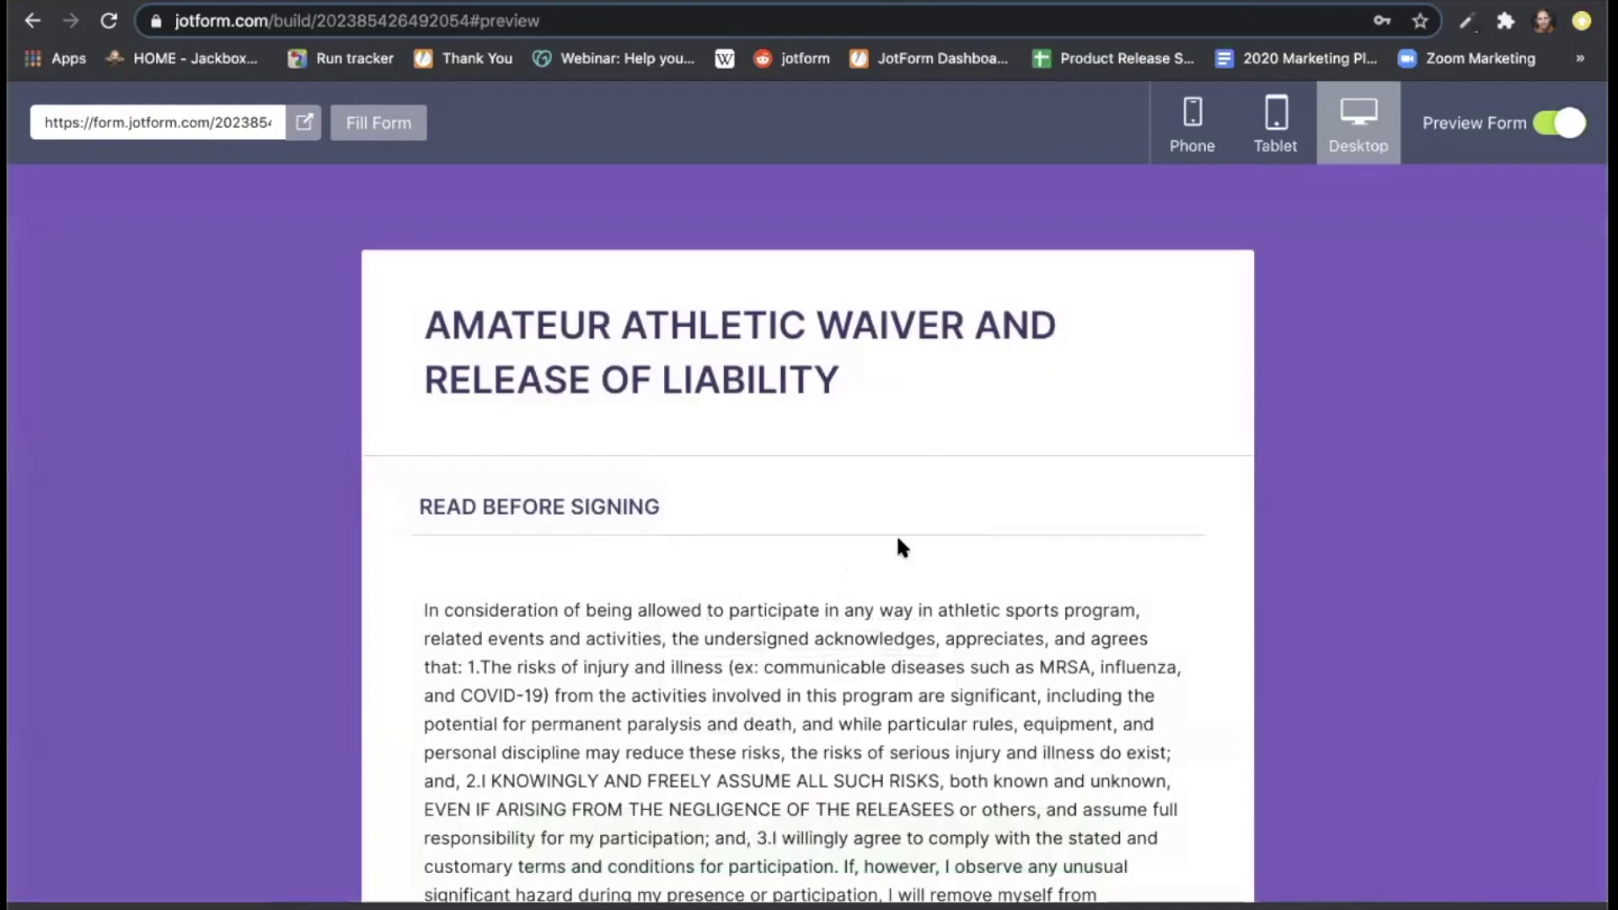
scroll(899, 544, down, 4)
scroll(898, 544, down, 20)
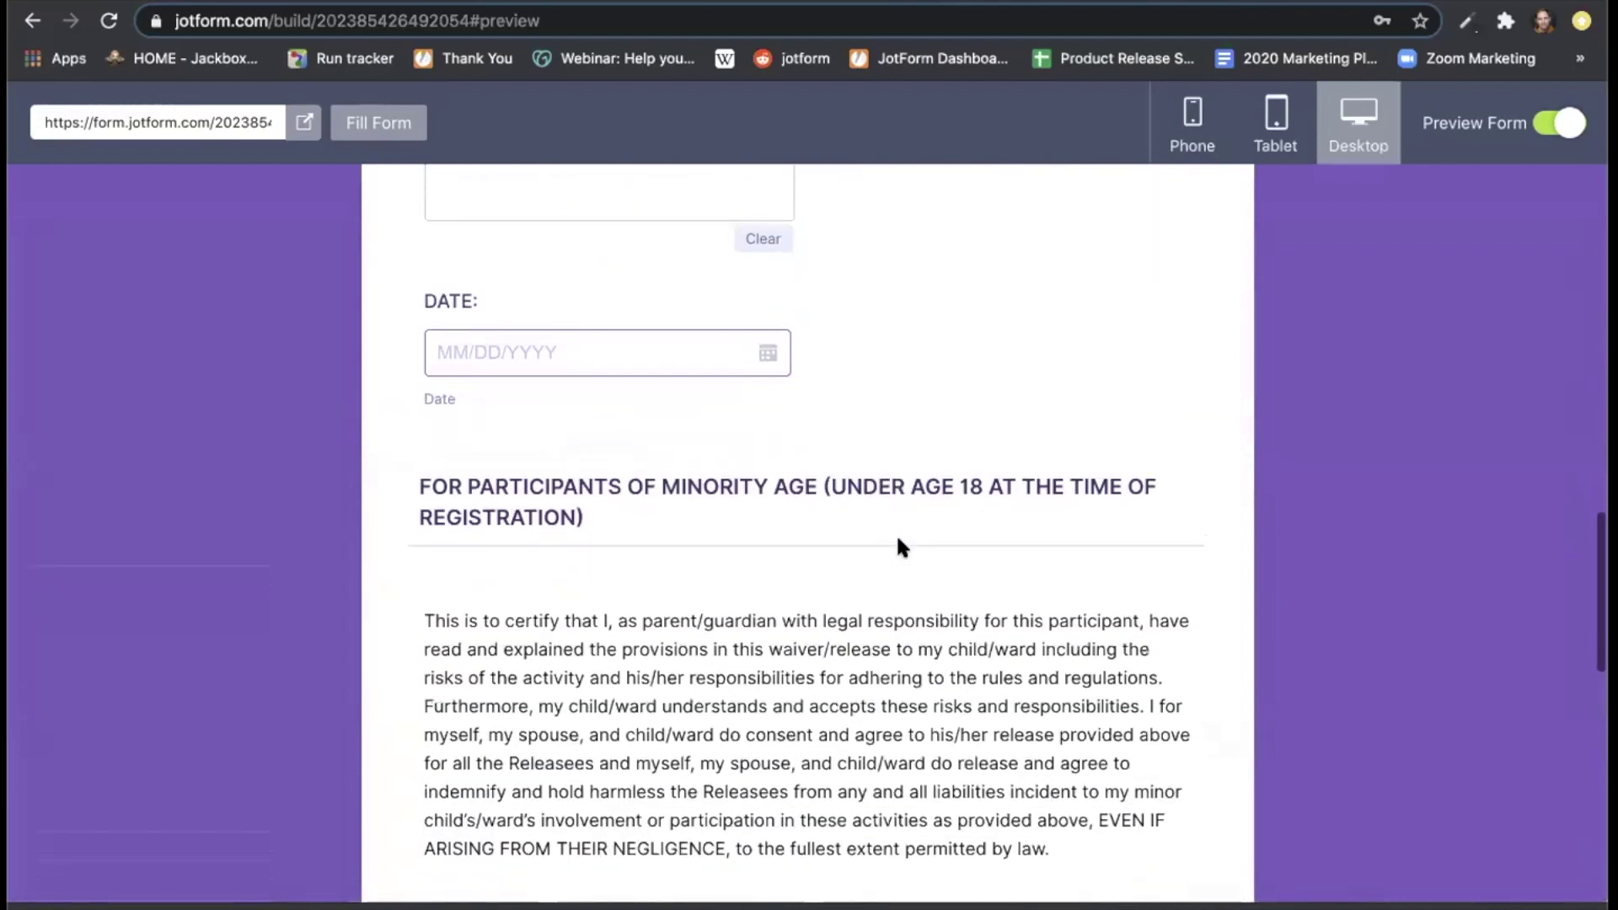
scroll(901, 546, down, 2)
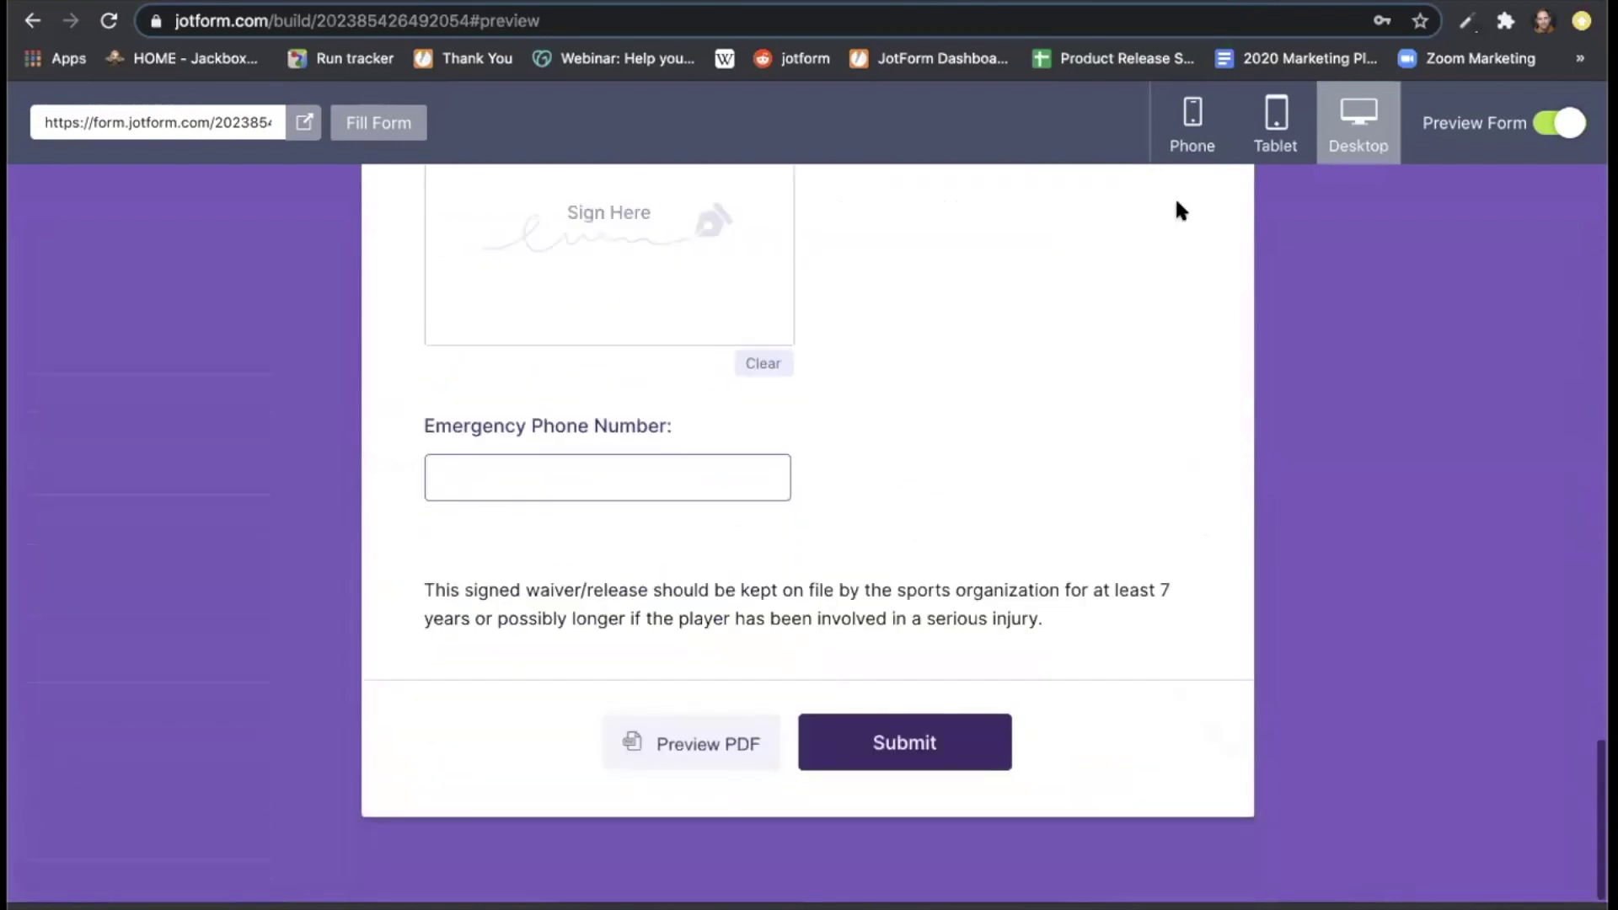
Preview the waiver form at tablet size and scroll through it.
click(1275, 131)
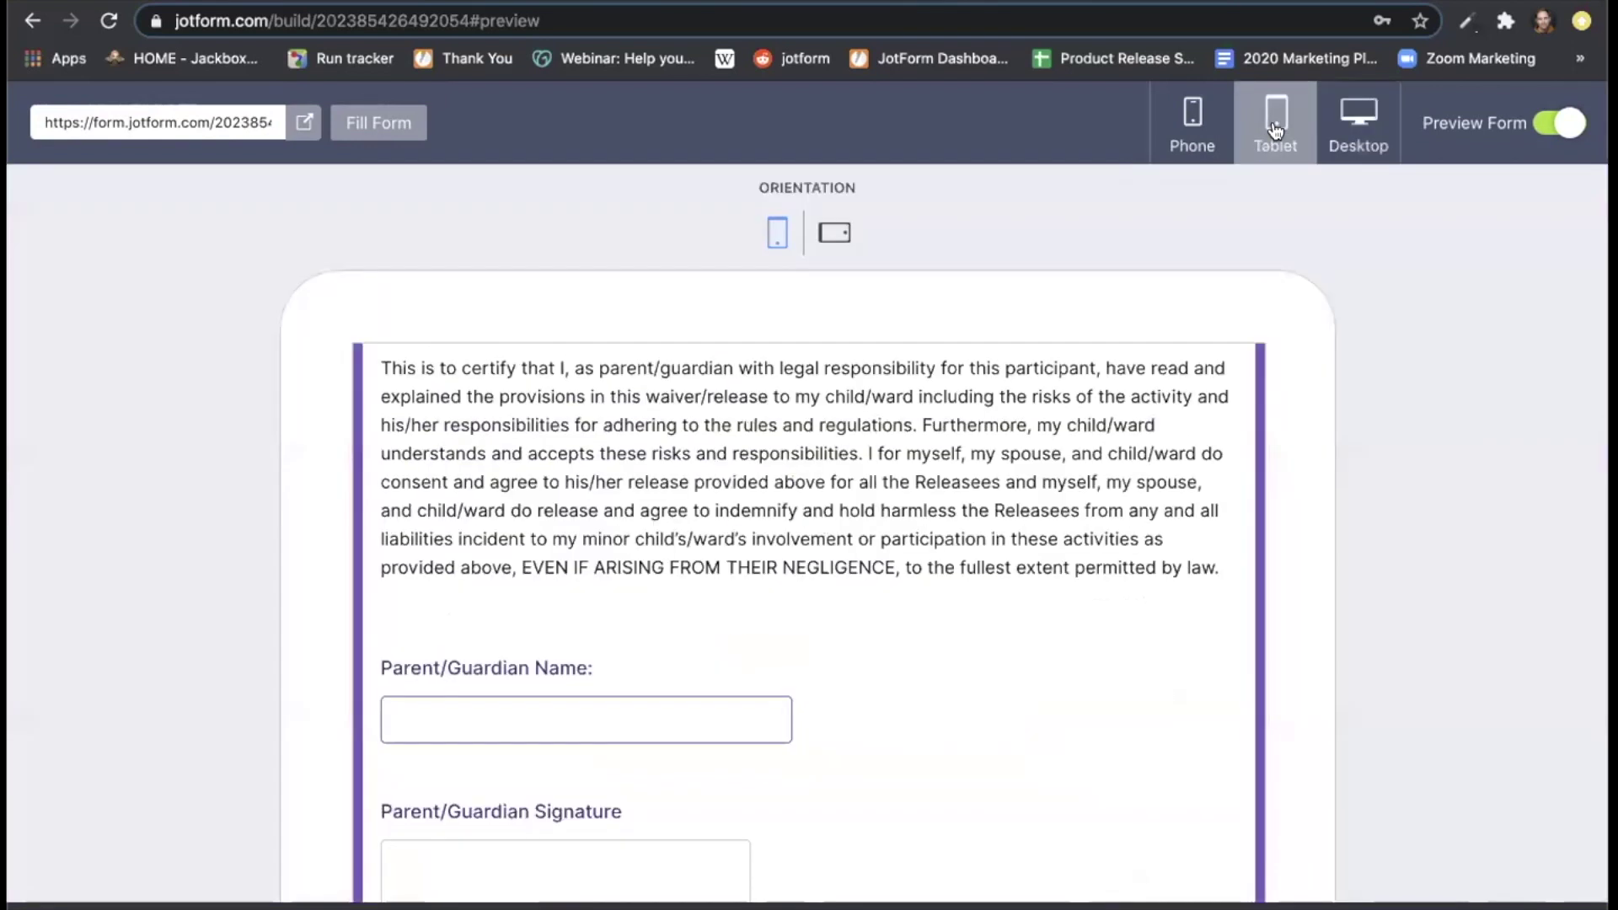
scroll(1148, 444, up, 15)
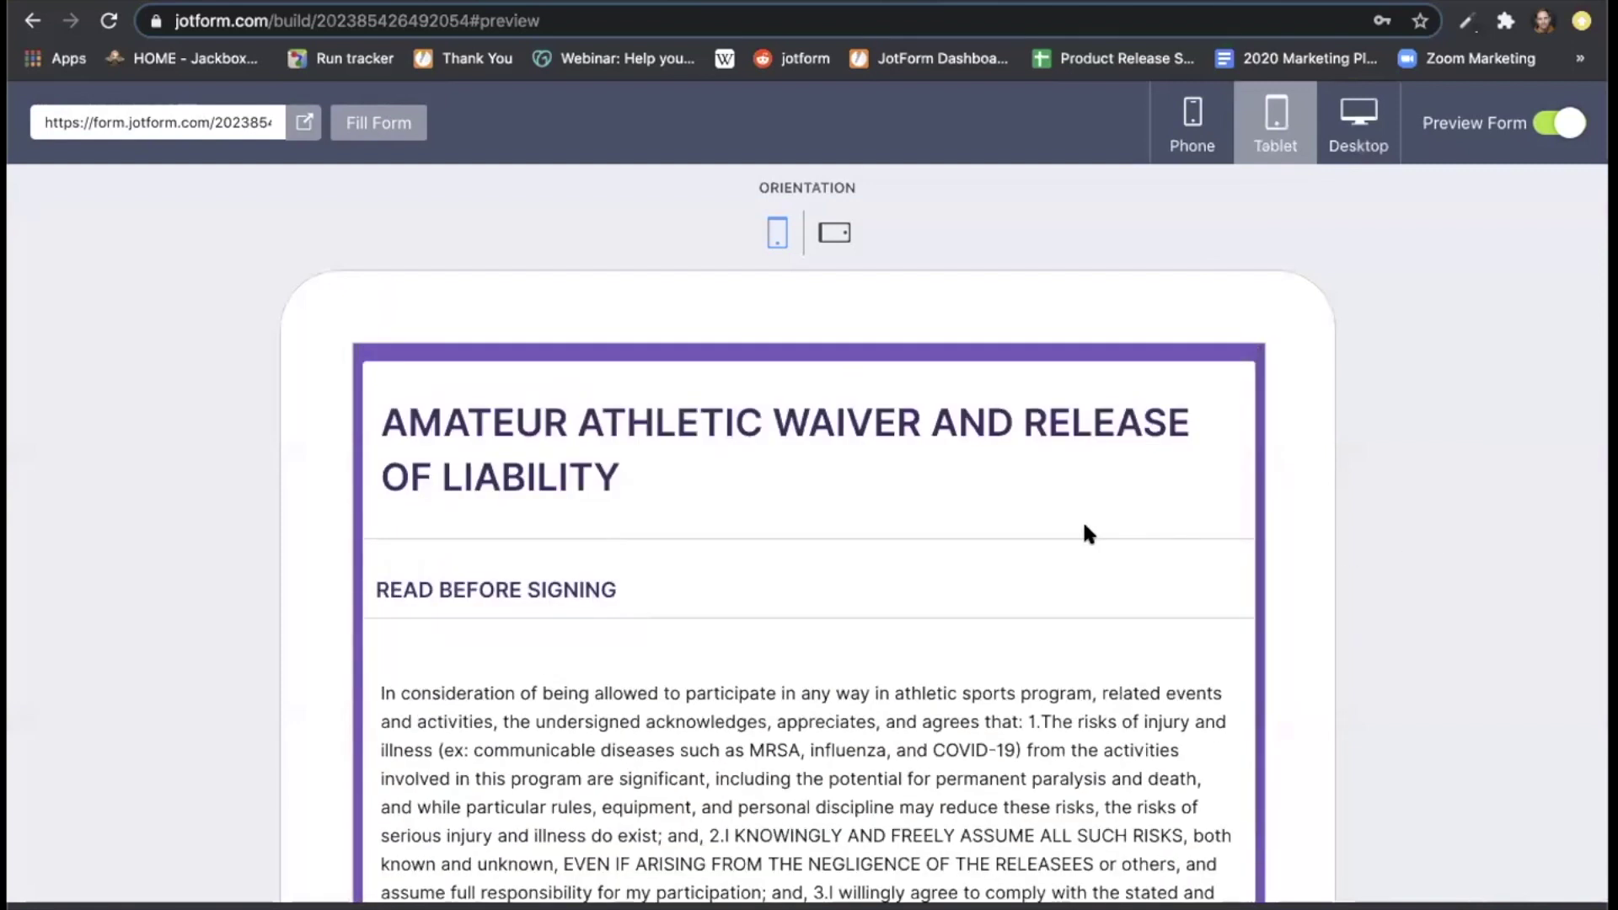
scroll(1028, 535, down, 15)
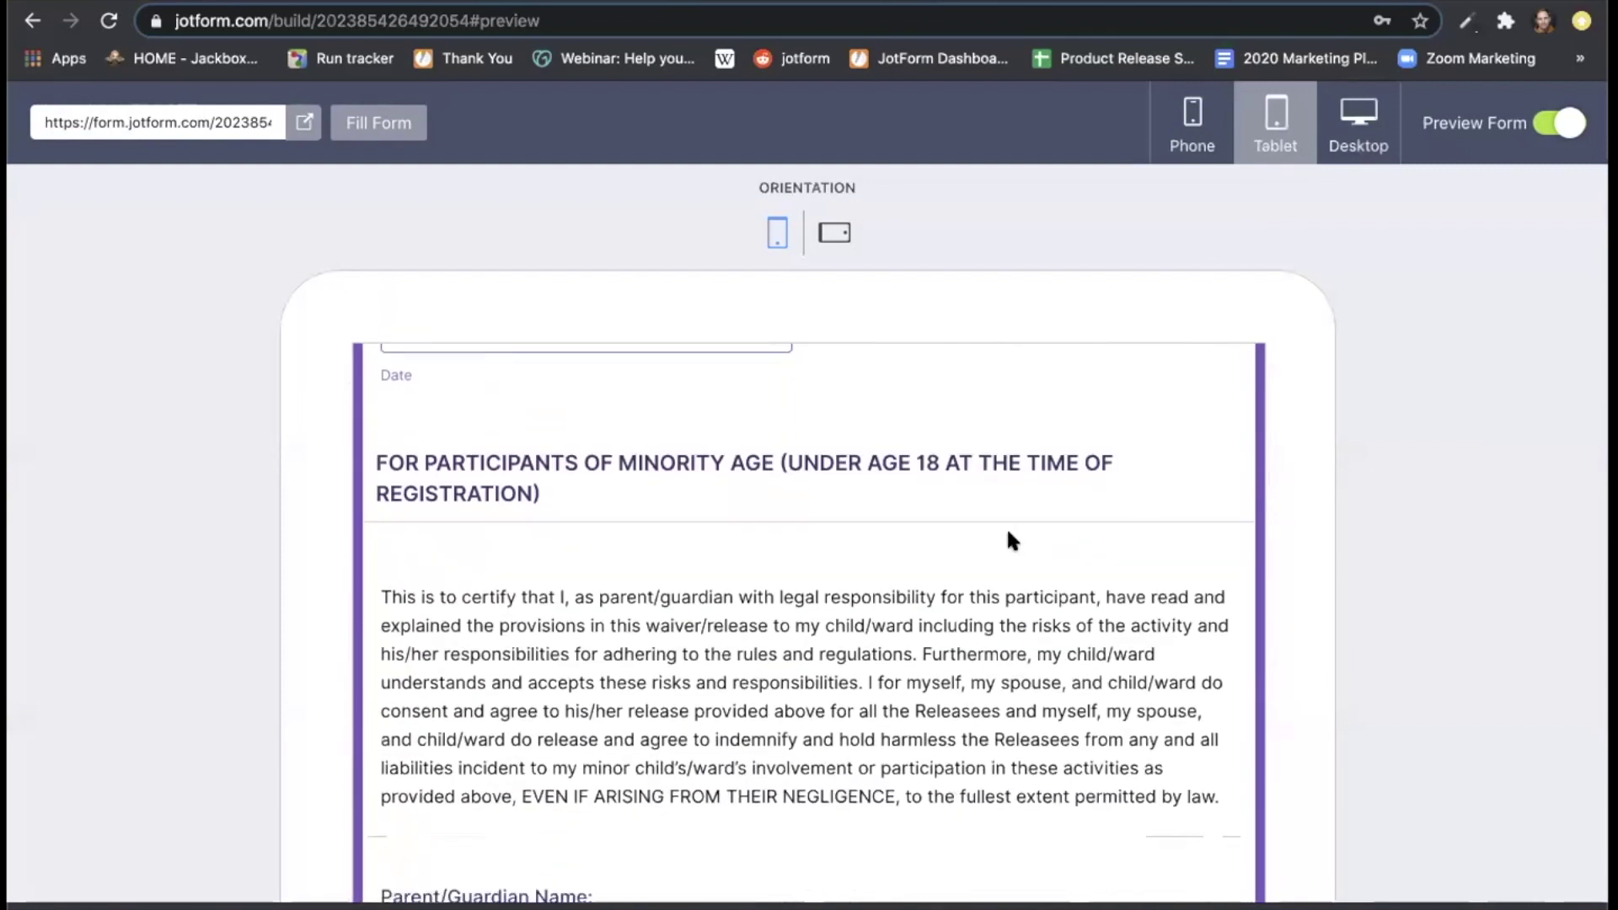
scroll(1004, 537, down, 6)
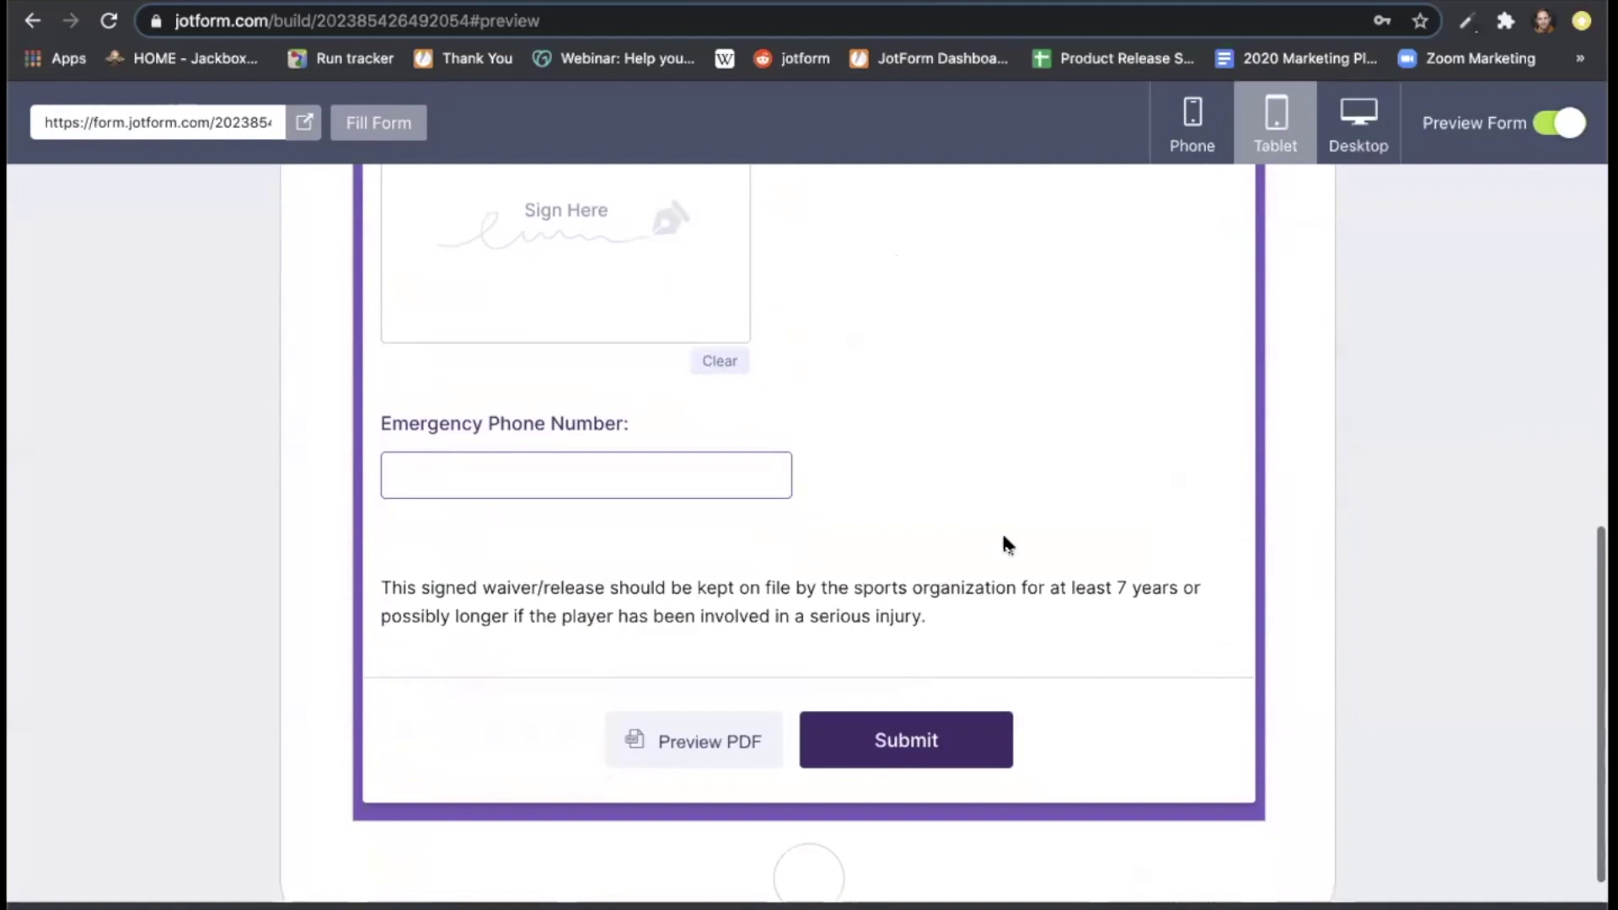
Preview the form at portrait phone size, start filling, and scroll down to Emergency Phone Number.
click(1192, 126)
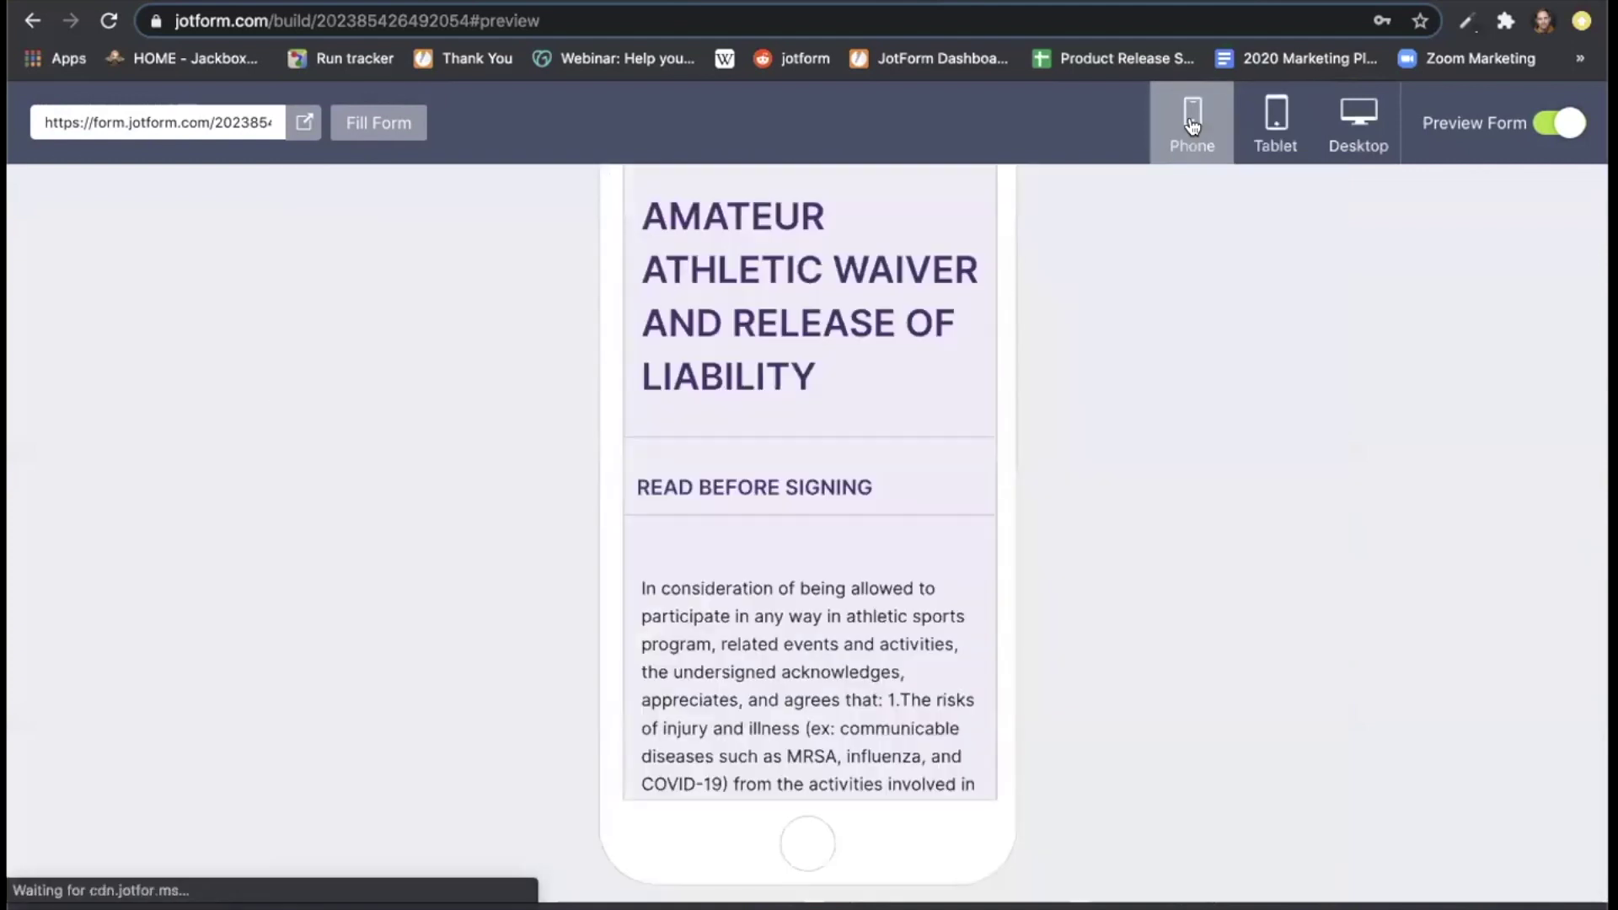
scroll(1192, 500, down, 2)
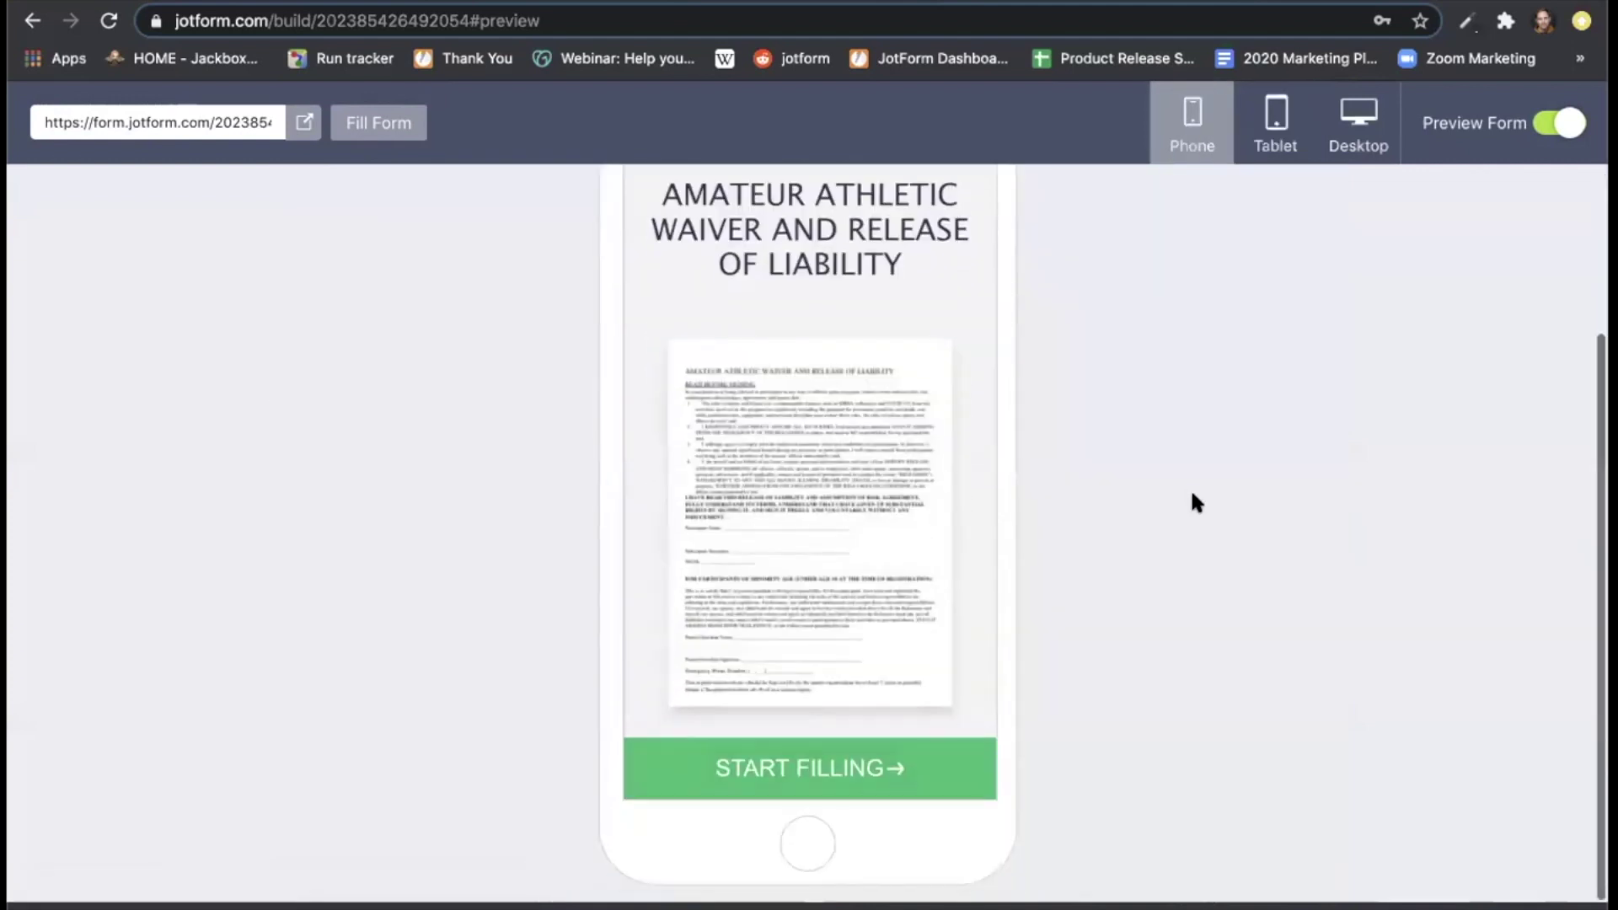
click(831, 765)
scroll(1195, 515, up, 3)
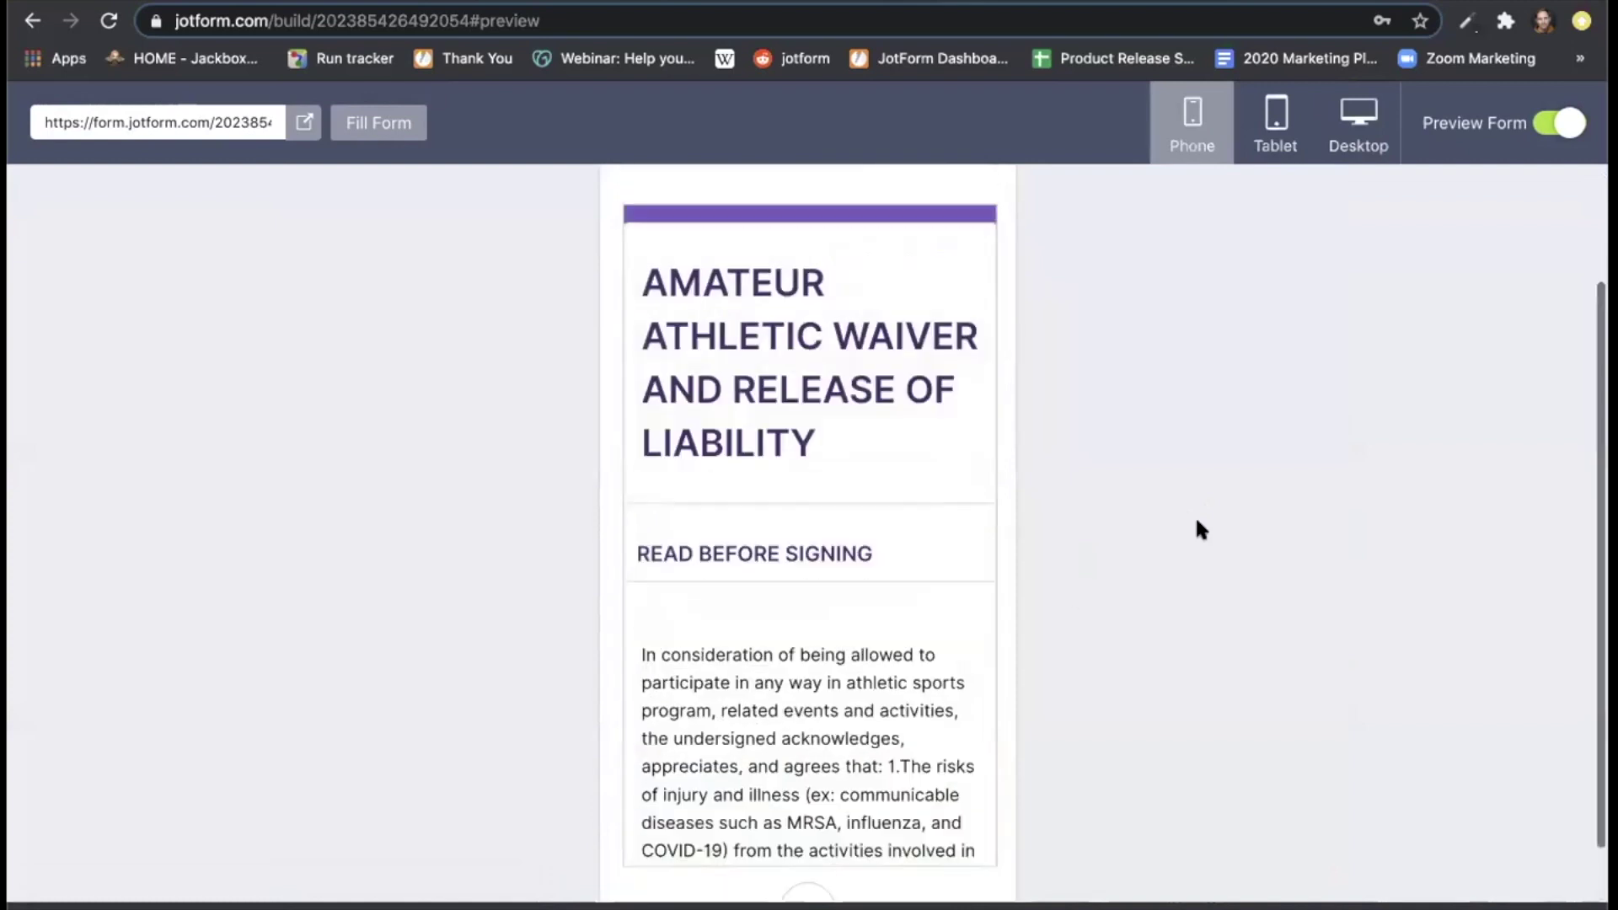
scroll(822, 479, down, 10)
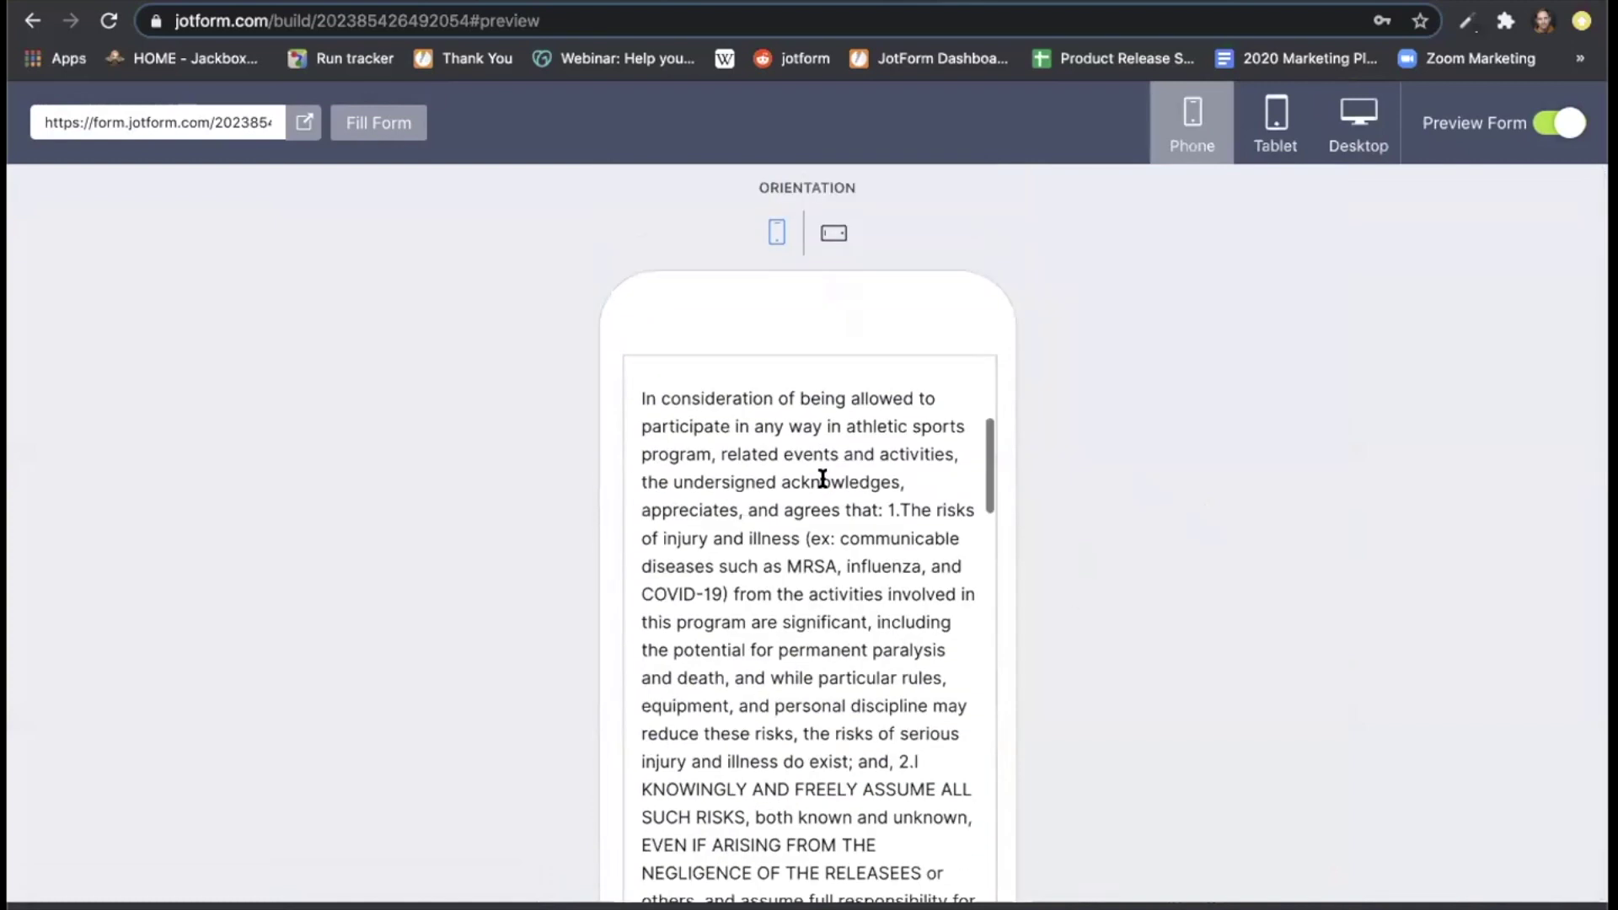
scroll(822, 478, down, 10)
scroll(823, 484, up, 1)
scroll(819, 470, up, 3)
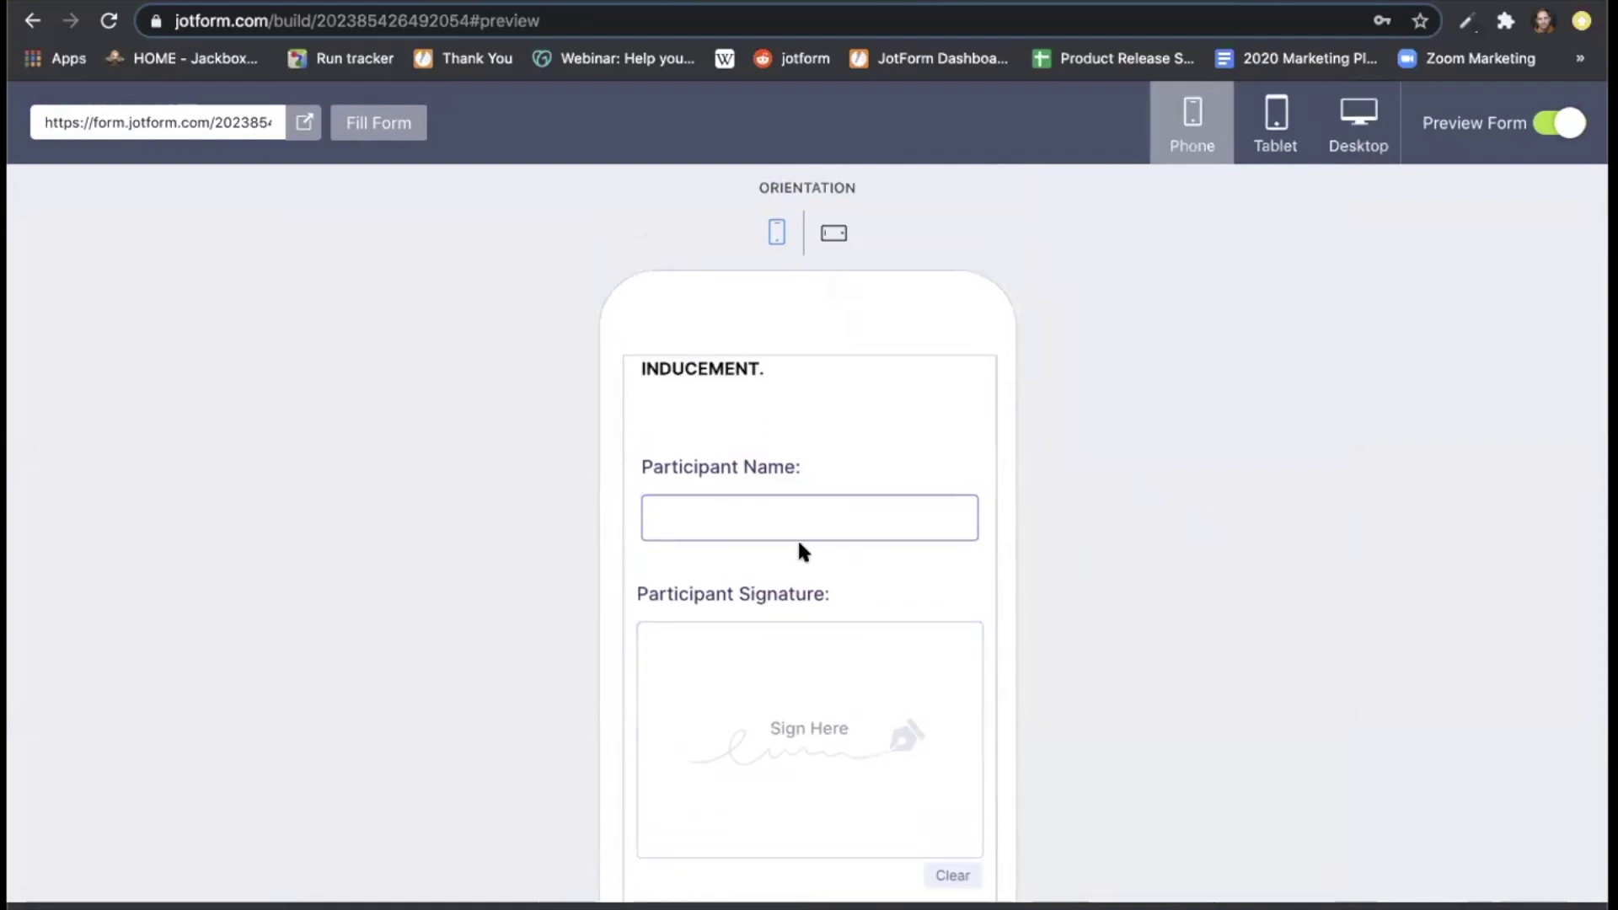
scroll(773, 583, down, 5)
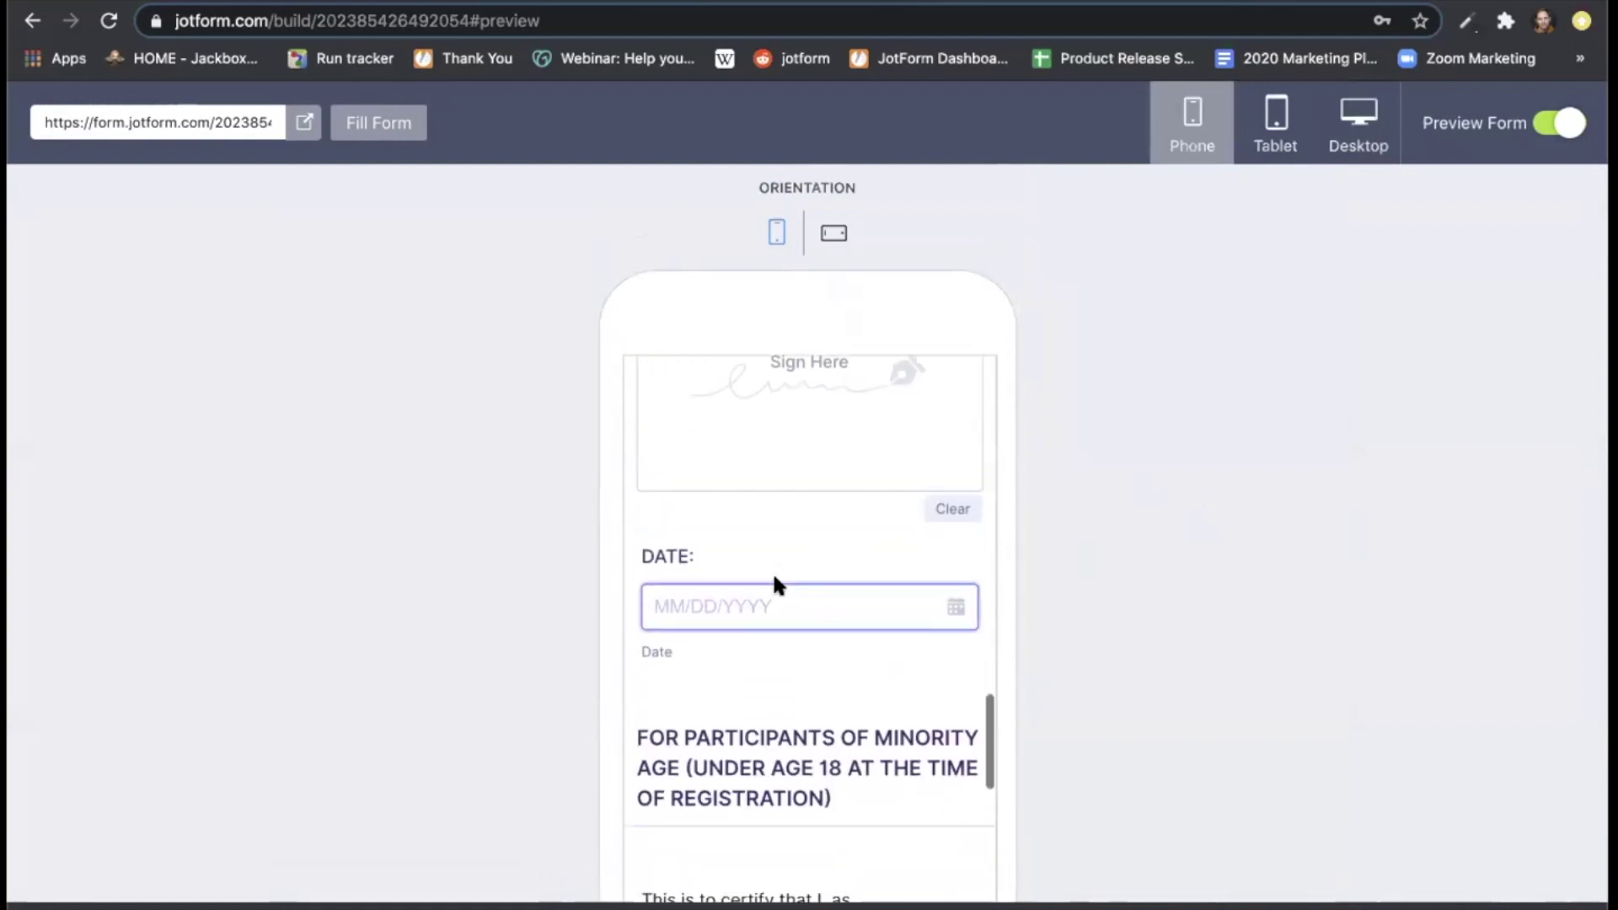
scroll(773, 580, down, 6)
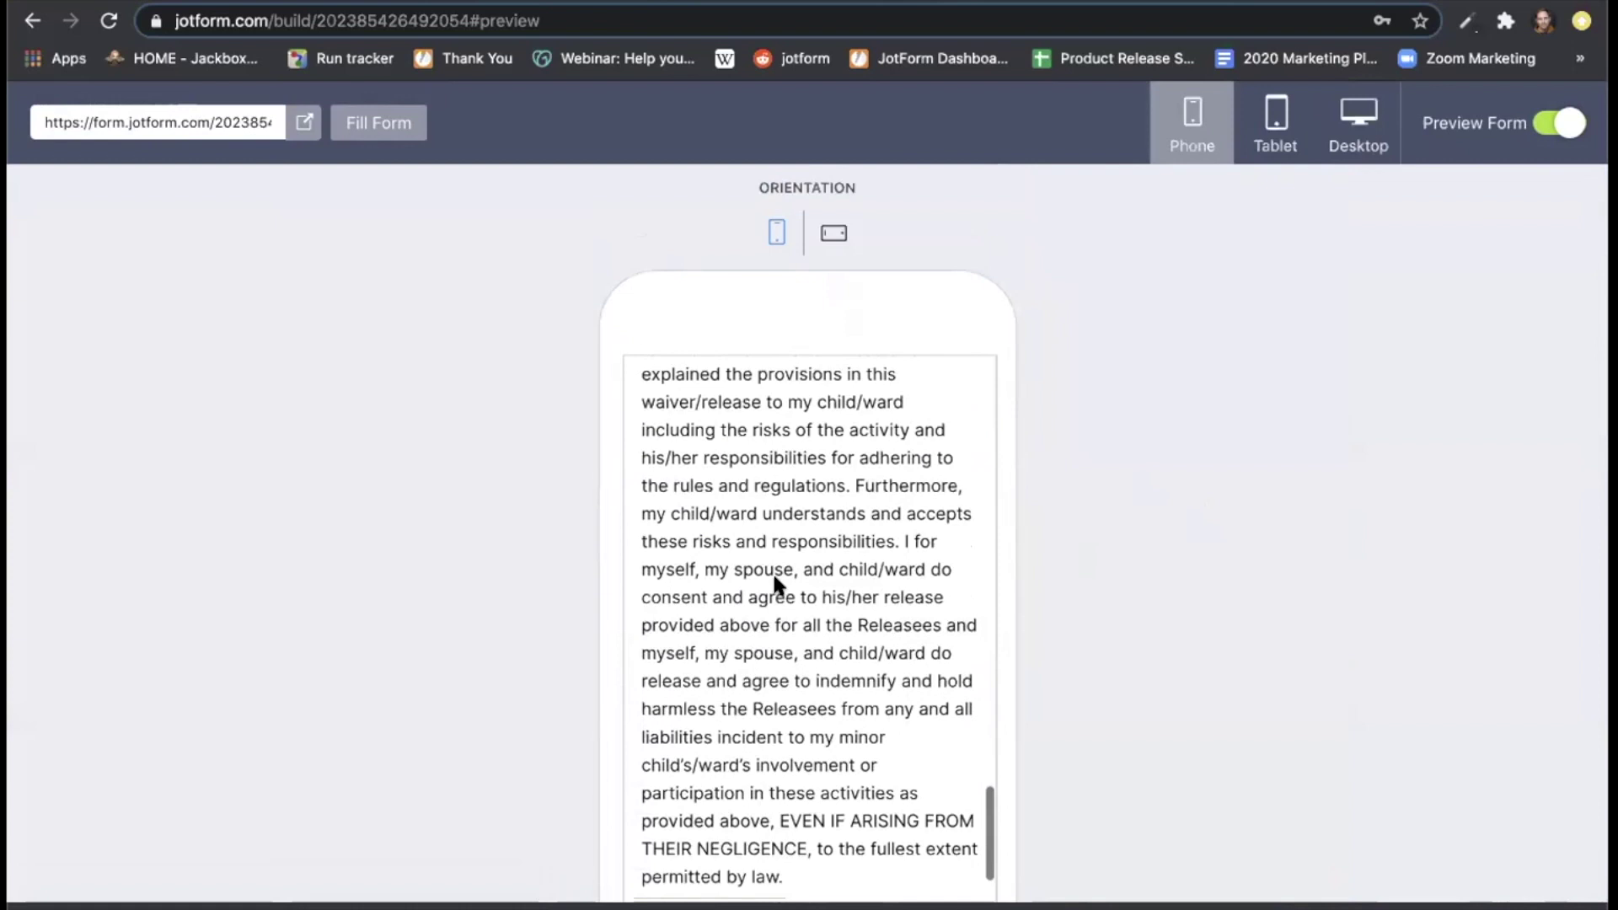
scroll(775, 578, down, 4)
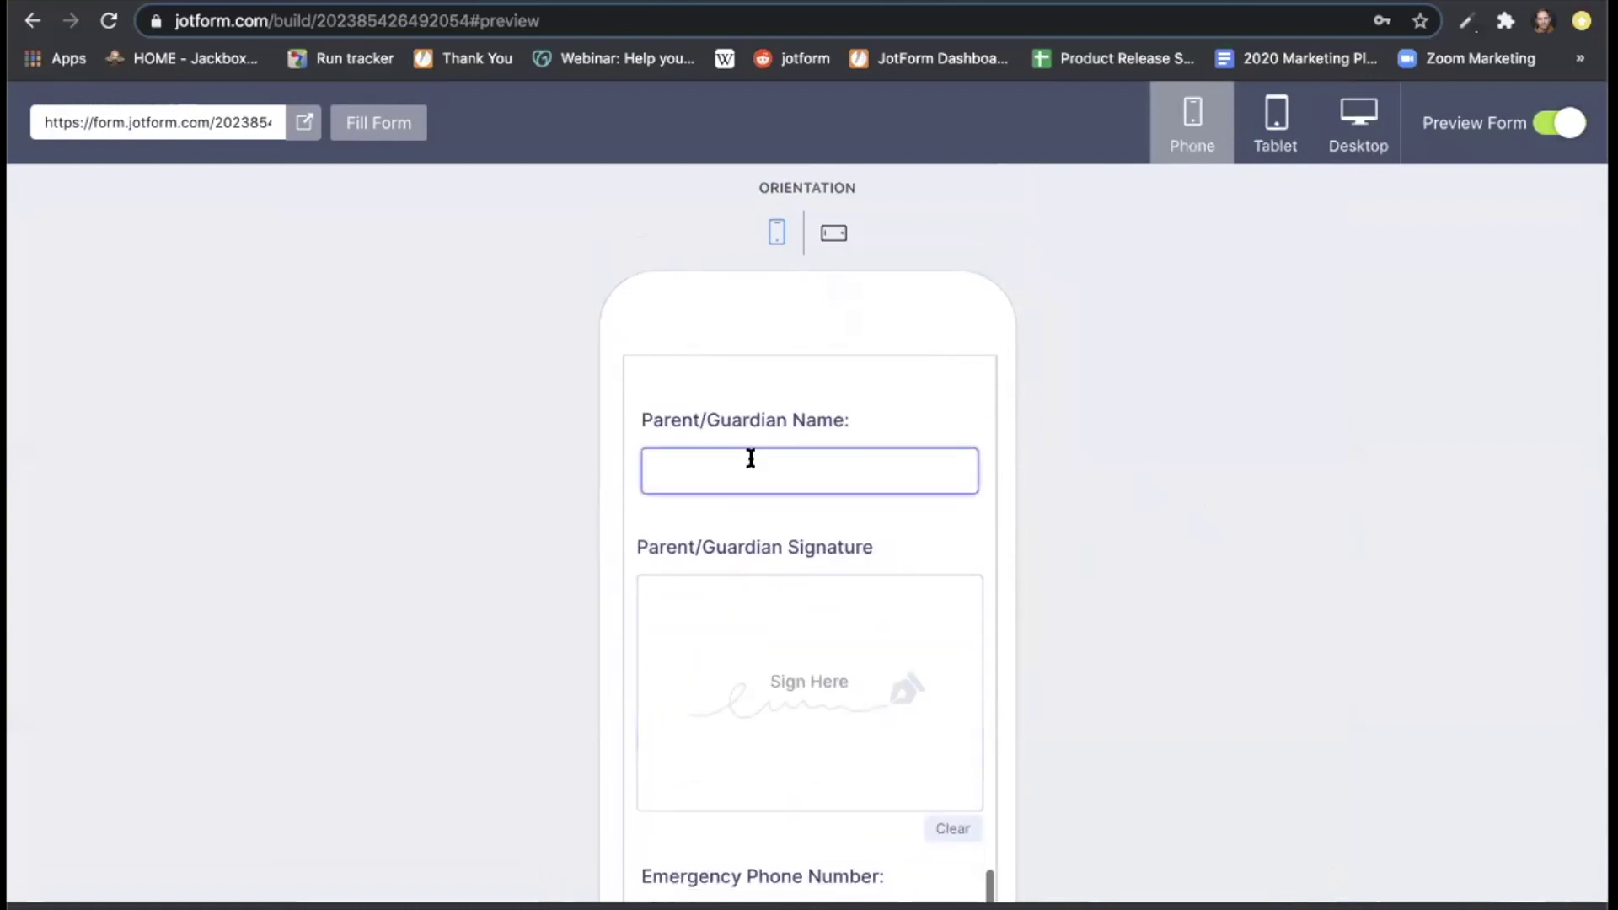
scroll(805, 536, down, 3)
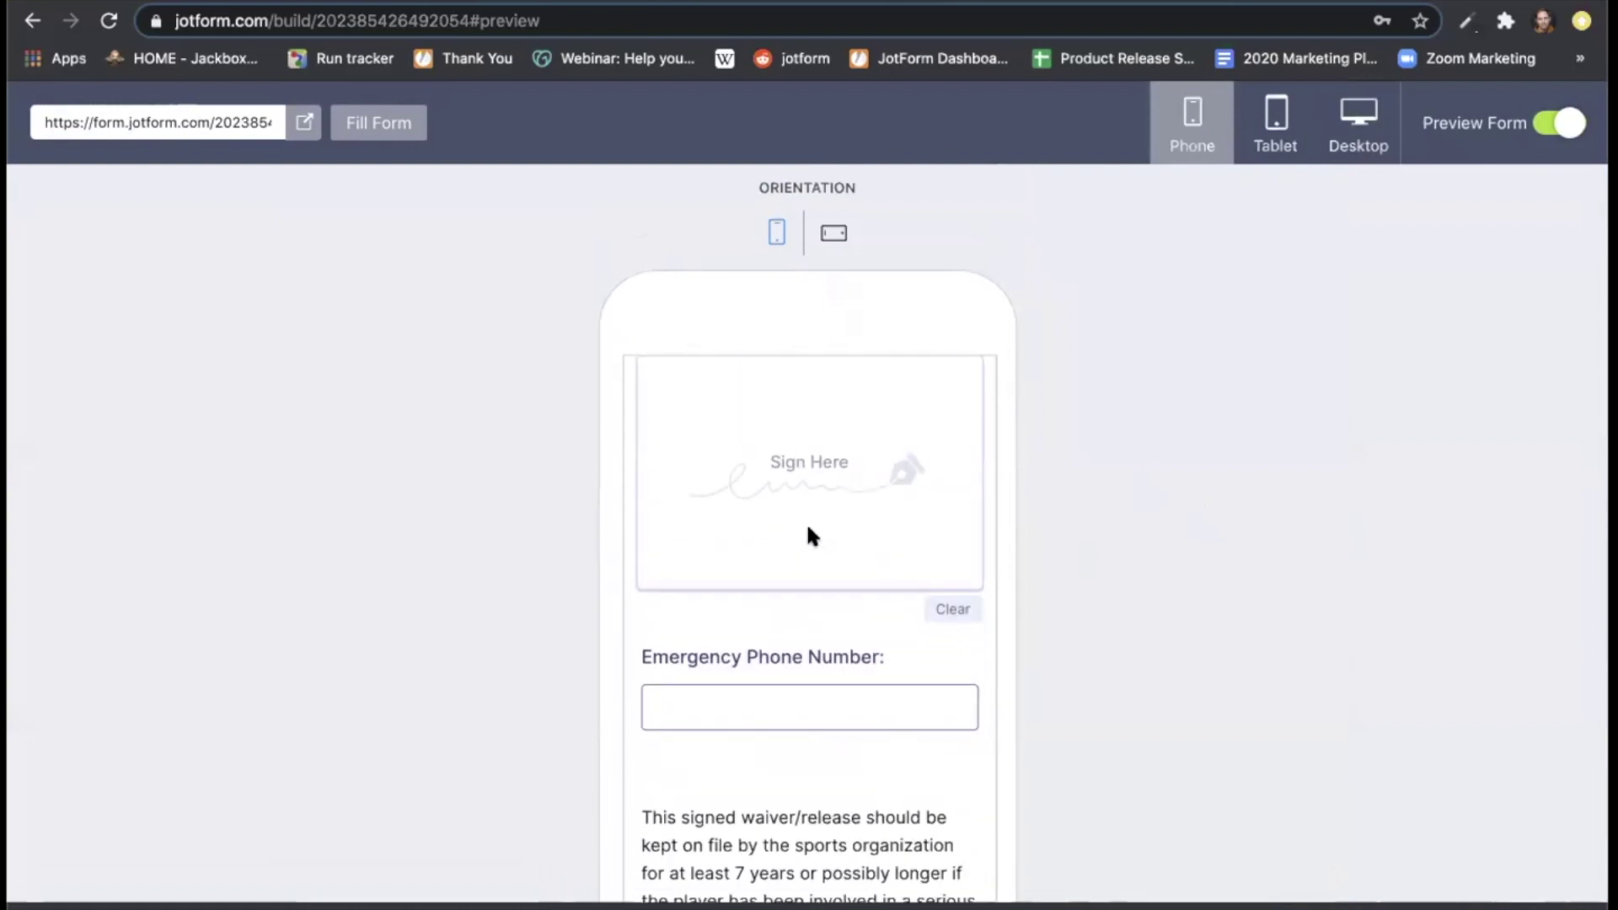
click(833, 235)
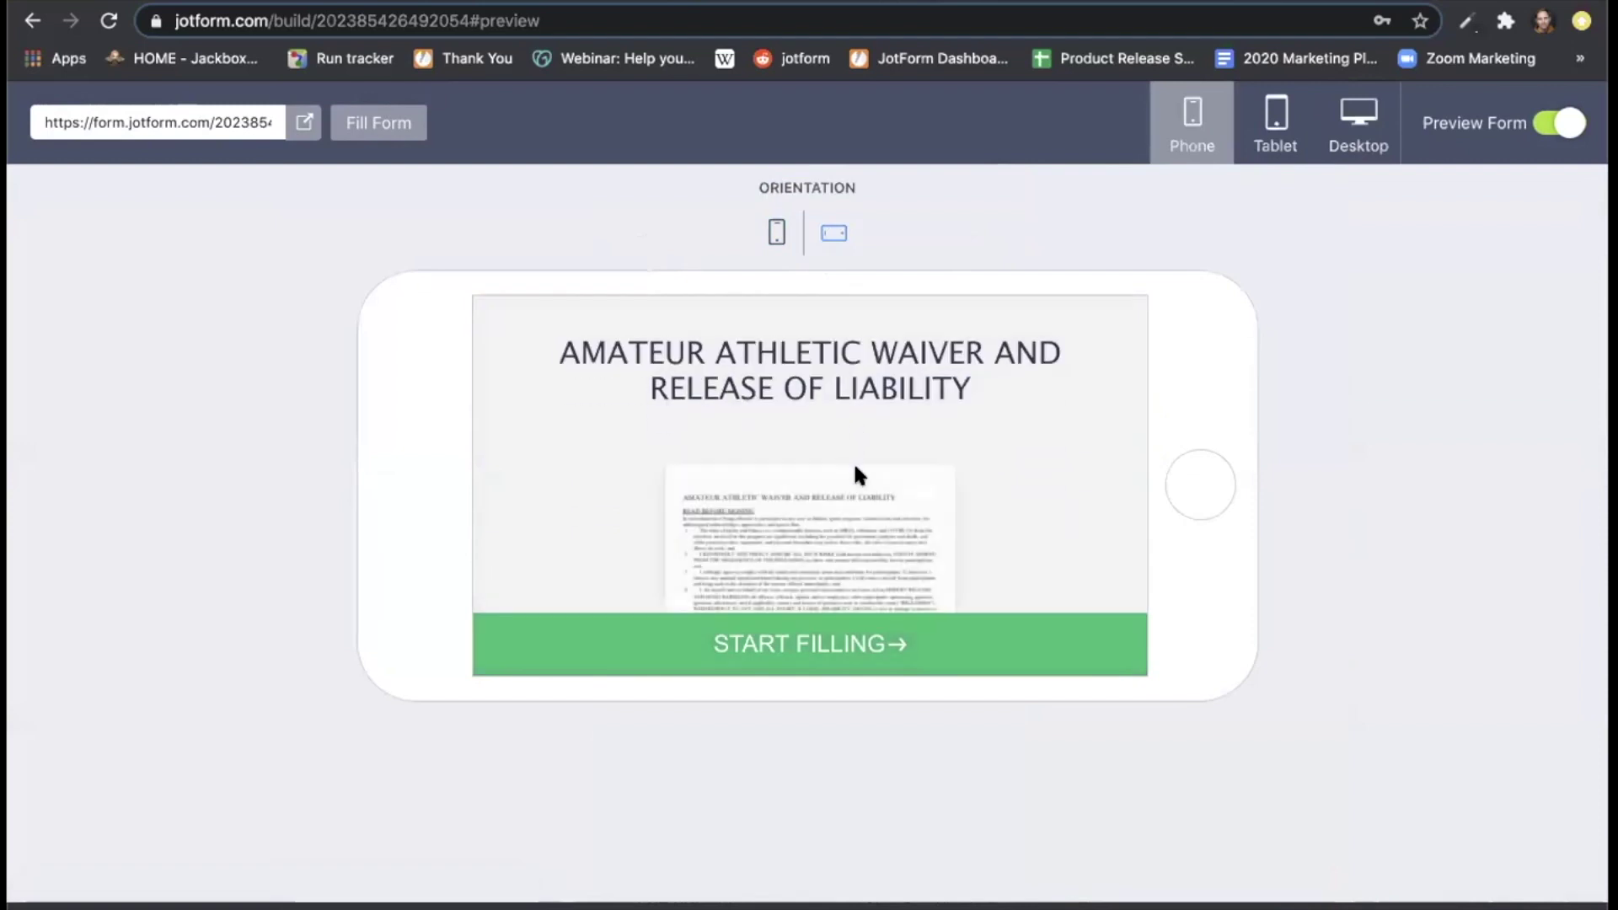
Start filling in landscape phone view, scroll down to Submit and back, then exit preview.
click(817, 666)
scroll(863, 442, down, 4)
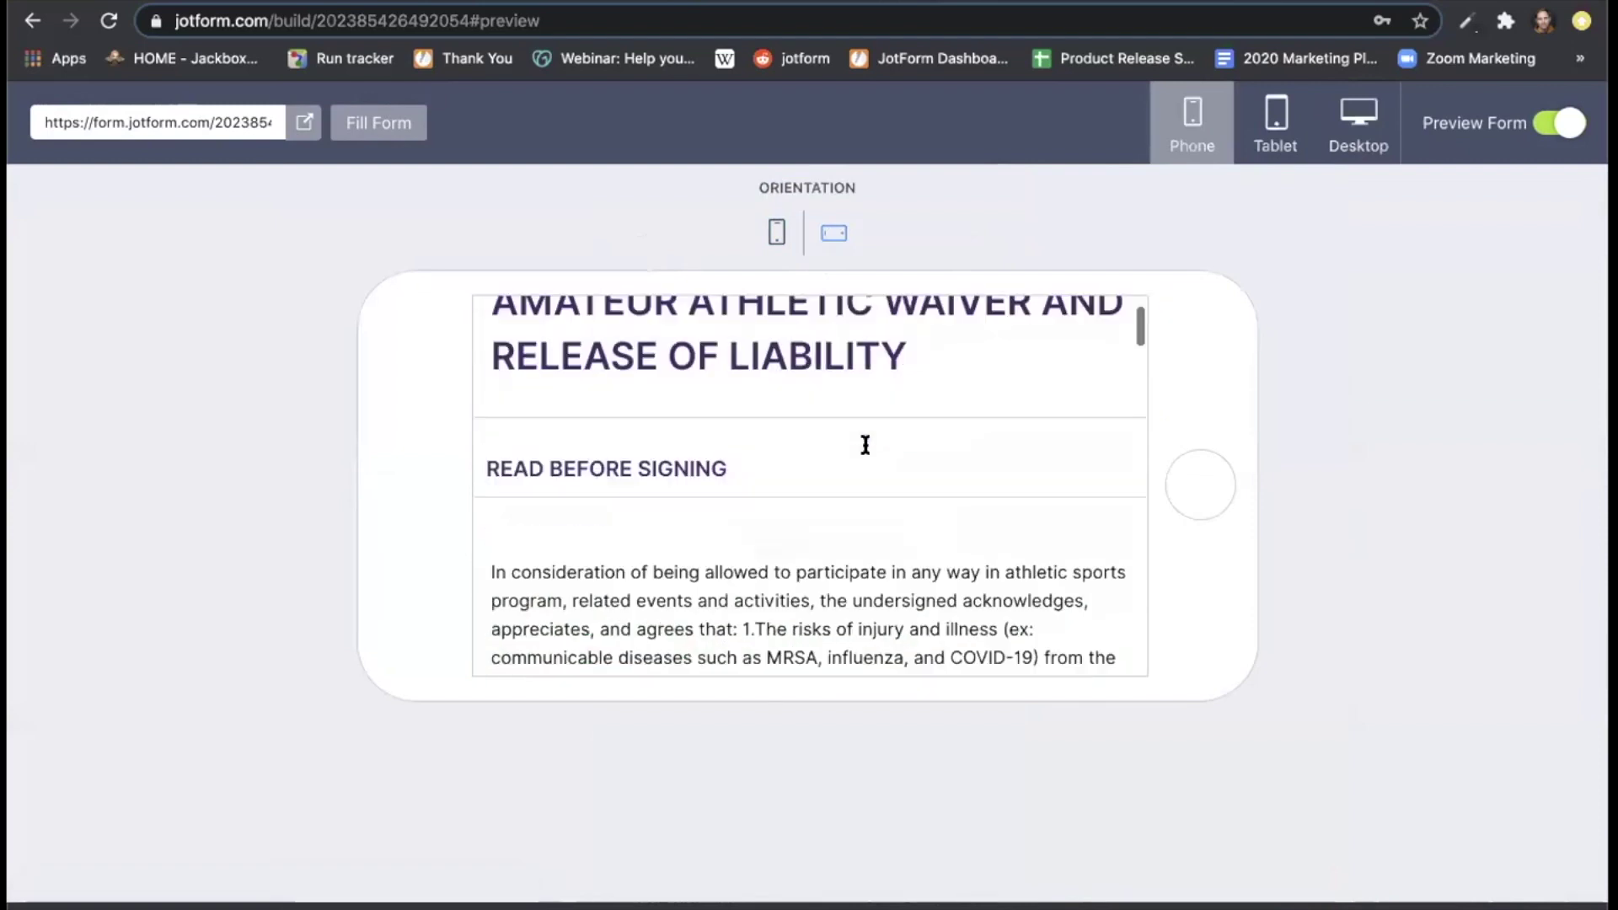
scroll(866, 444, down, 10)
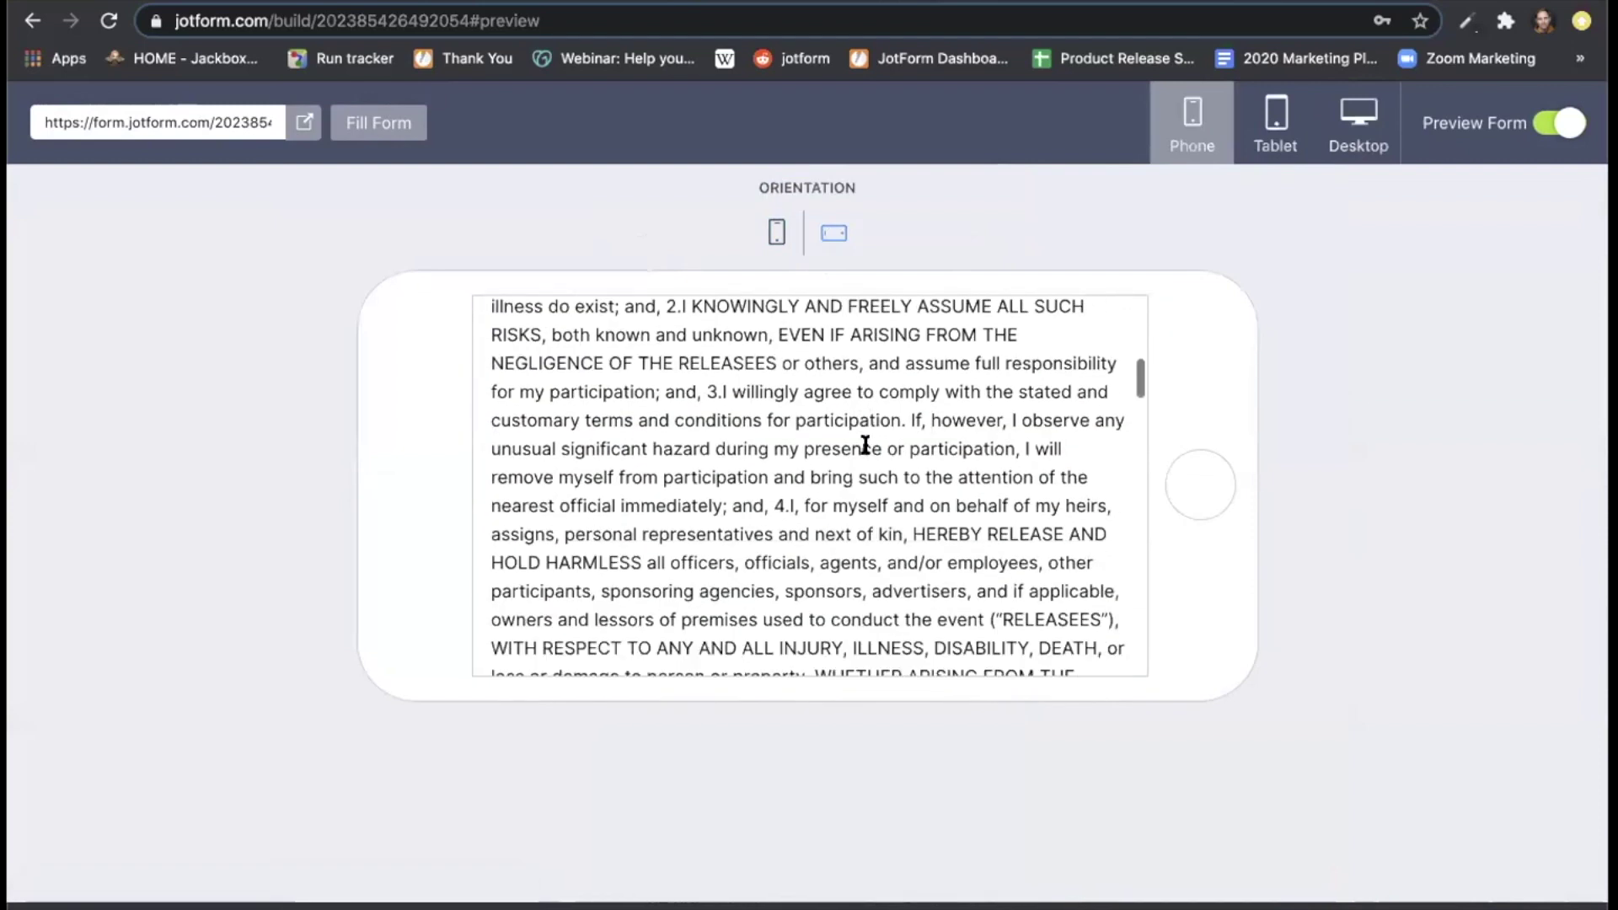
scroll(863, 444, down, 6)
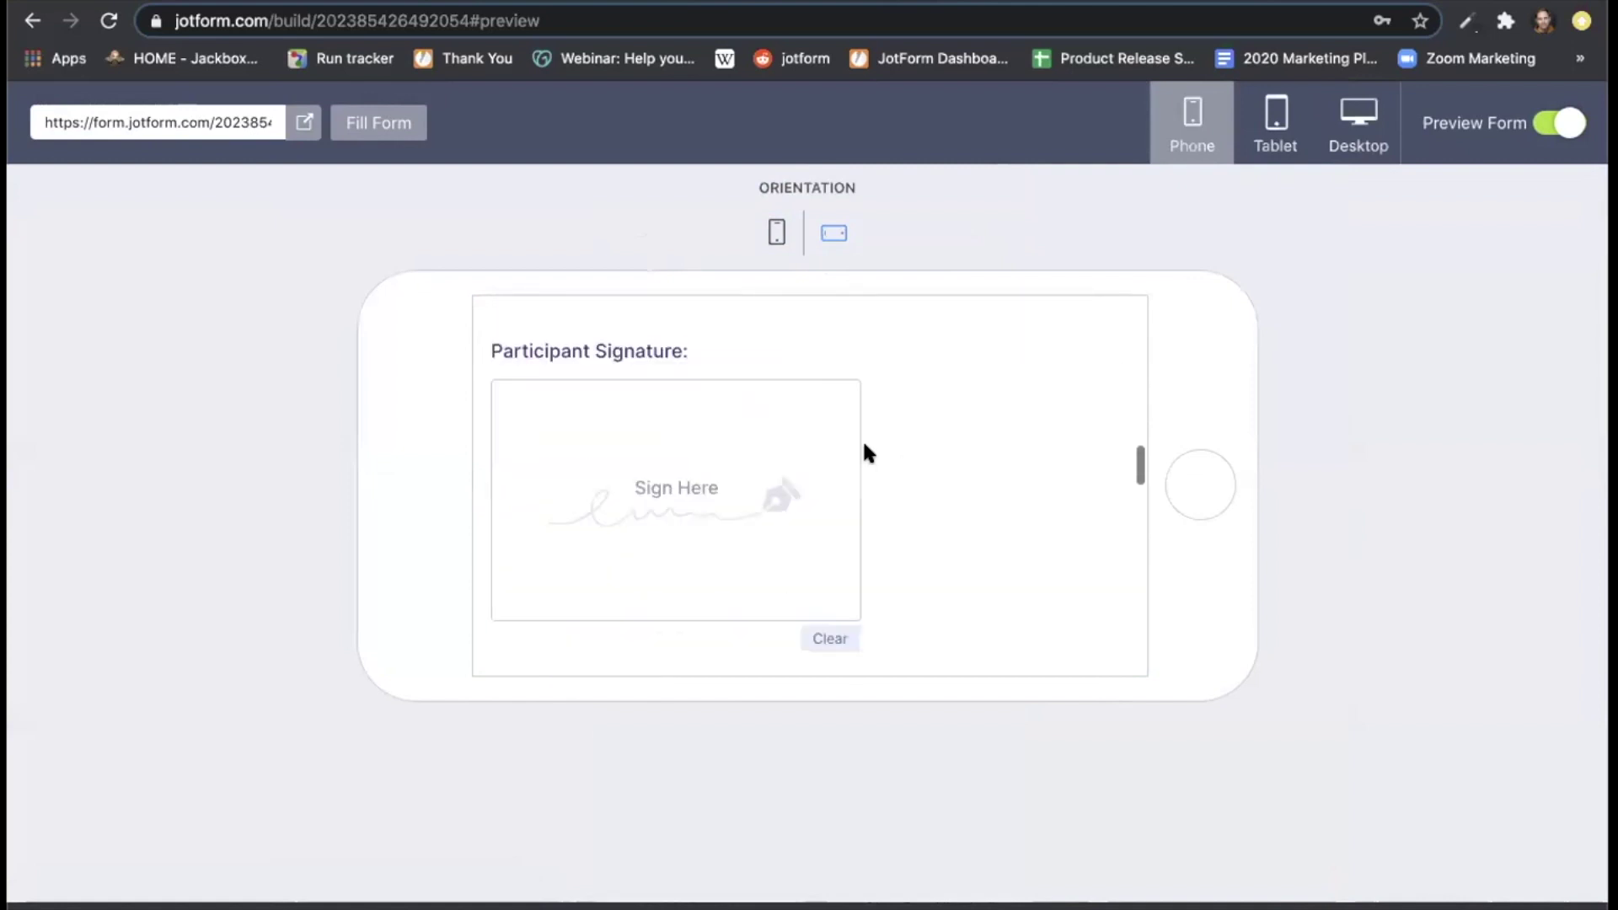
scroll(867, 453, down, 8)
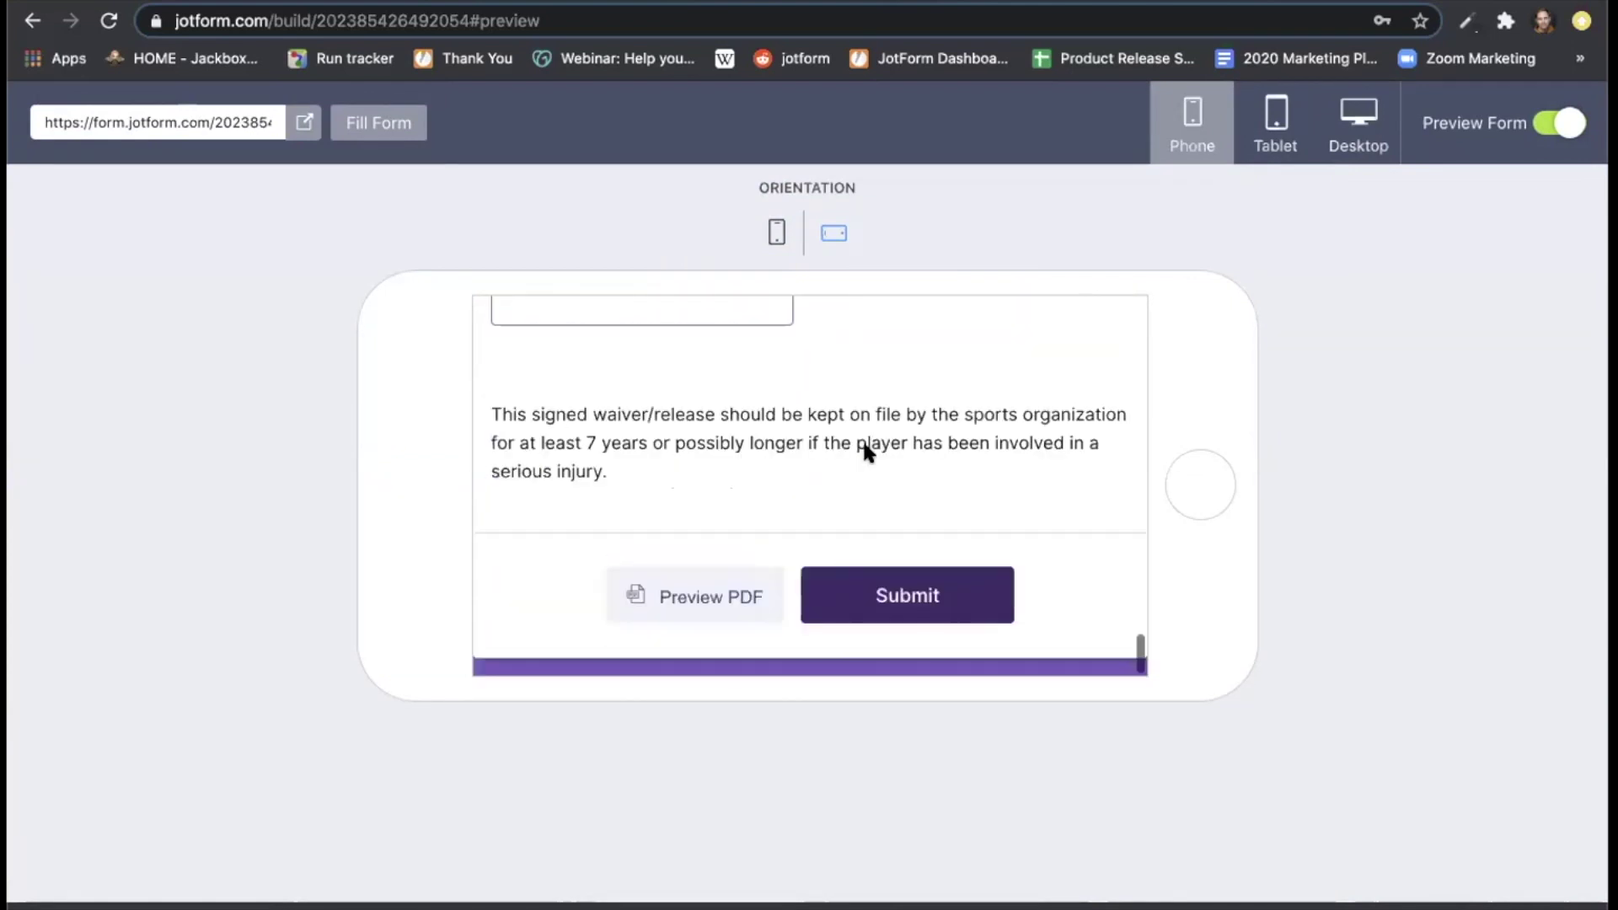
scroll(865, 444, up, 20)
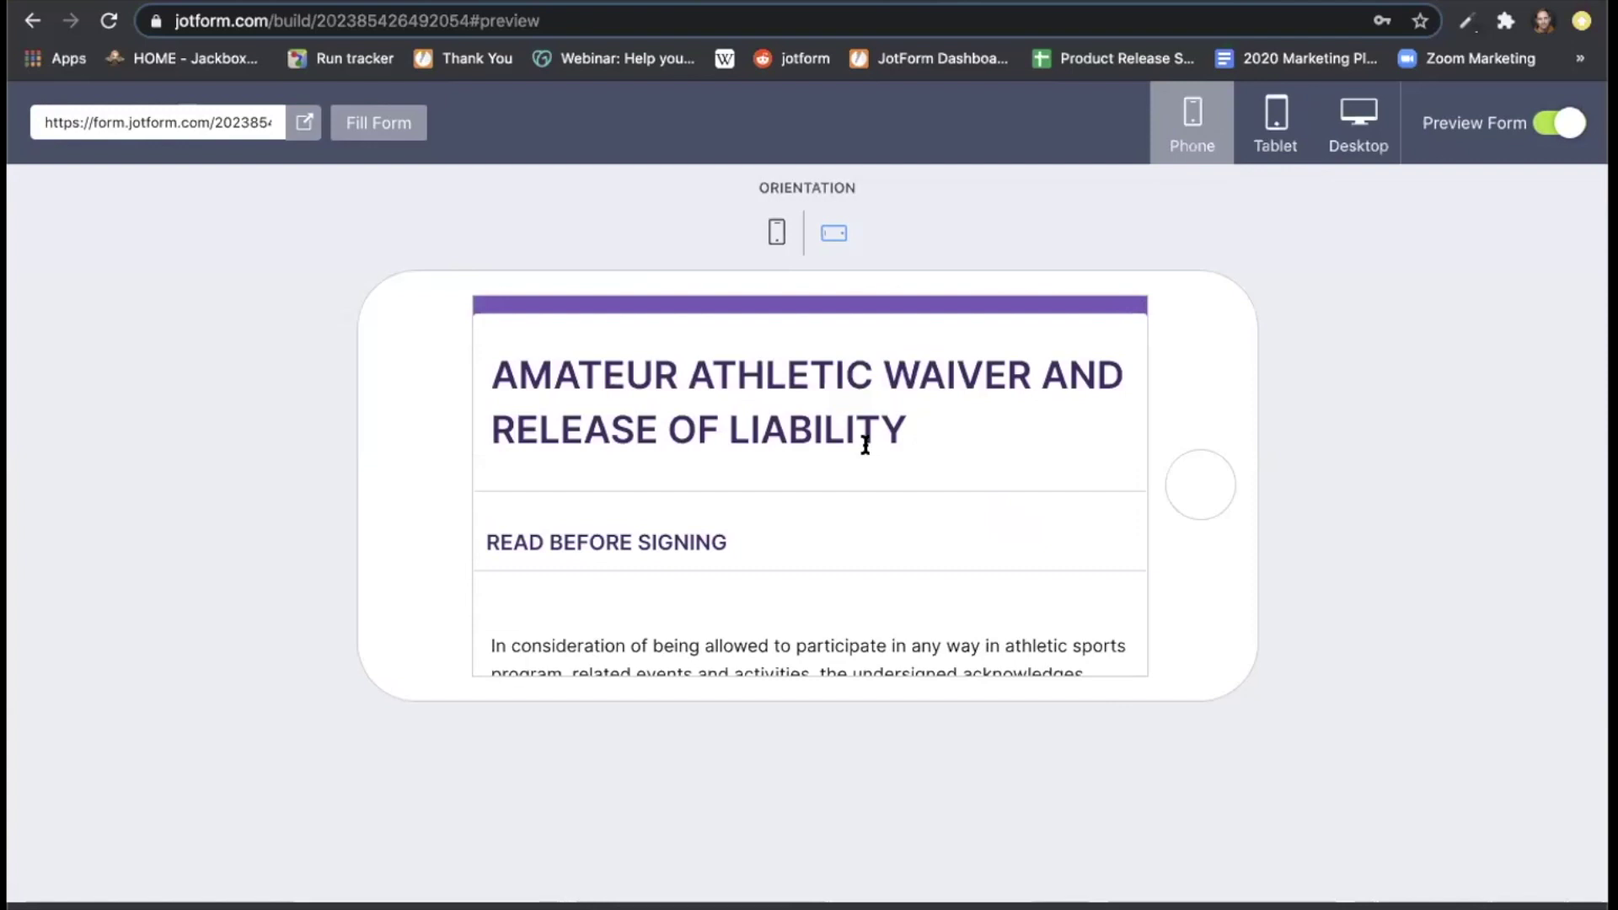
click(1554, 130)
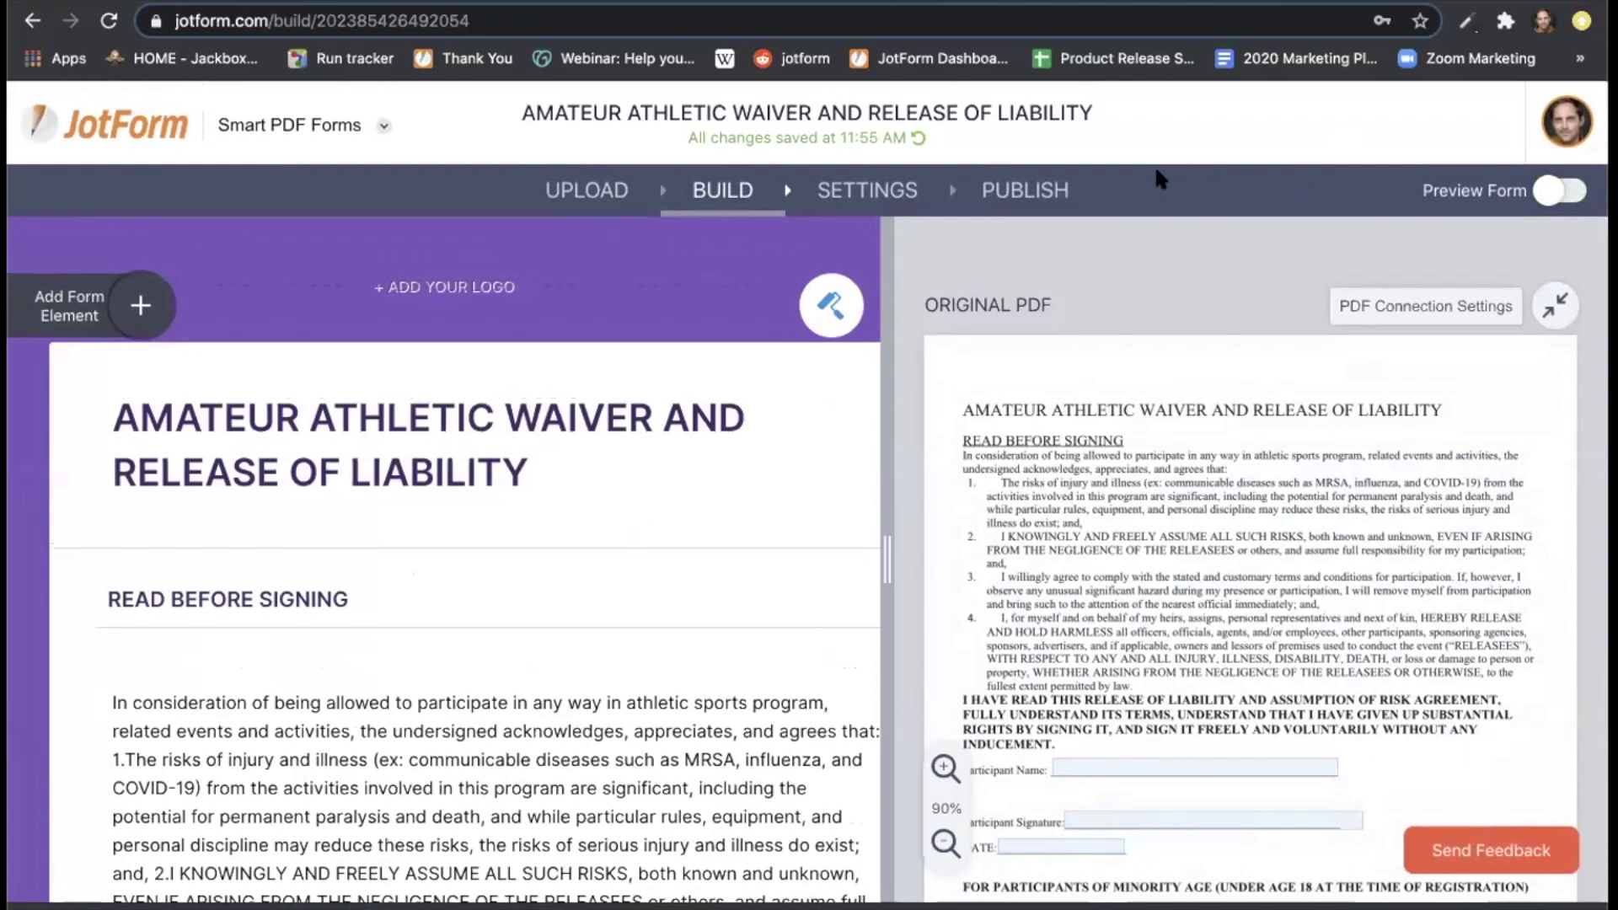
Assign the waiver form to one invitee's email address via PUBLISH > Assign Form and send the invitation.
click(1034, 192)
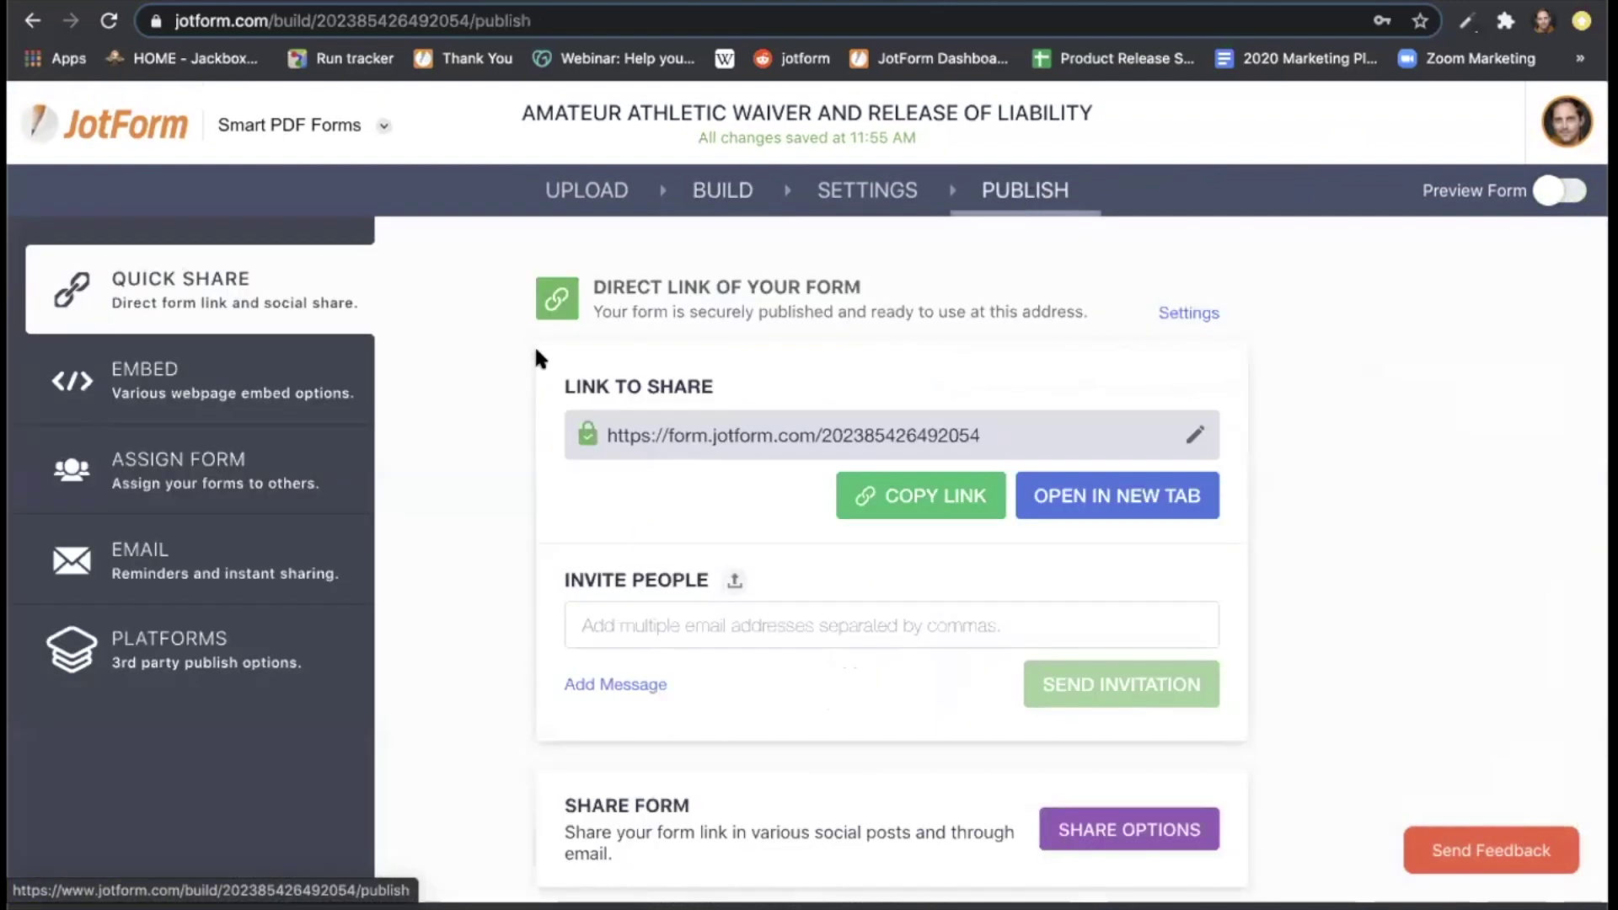
click(266, 464)
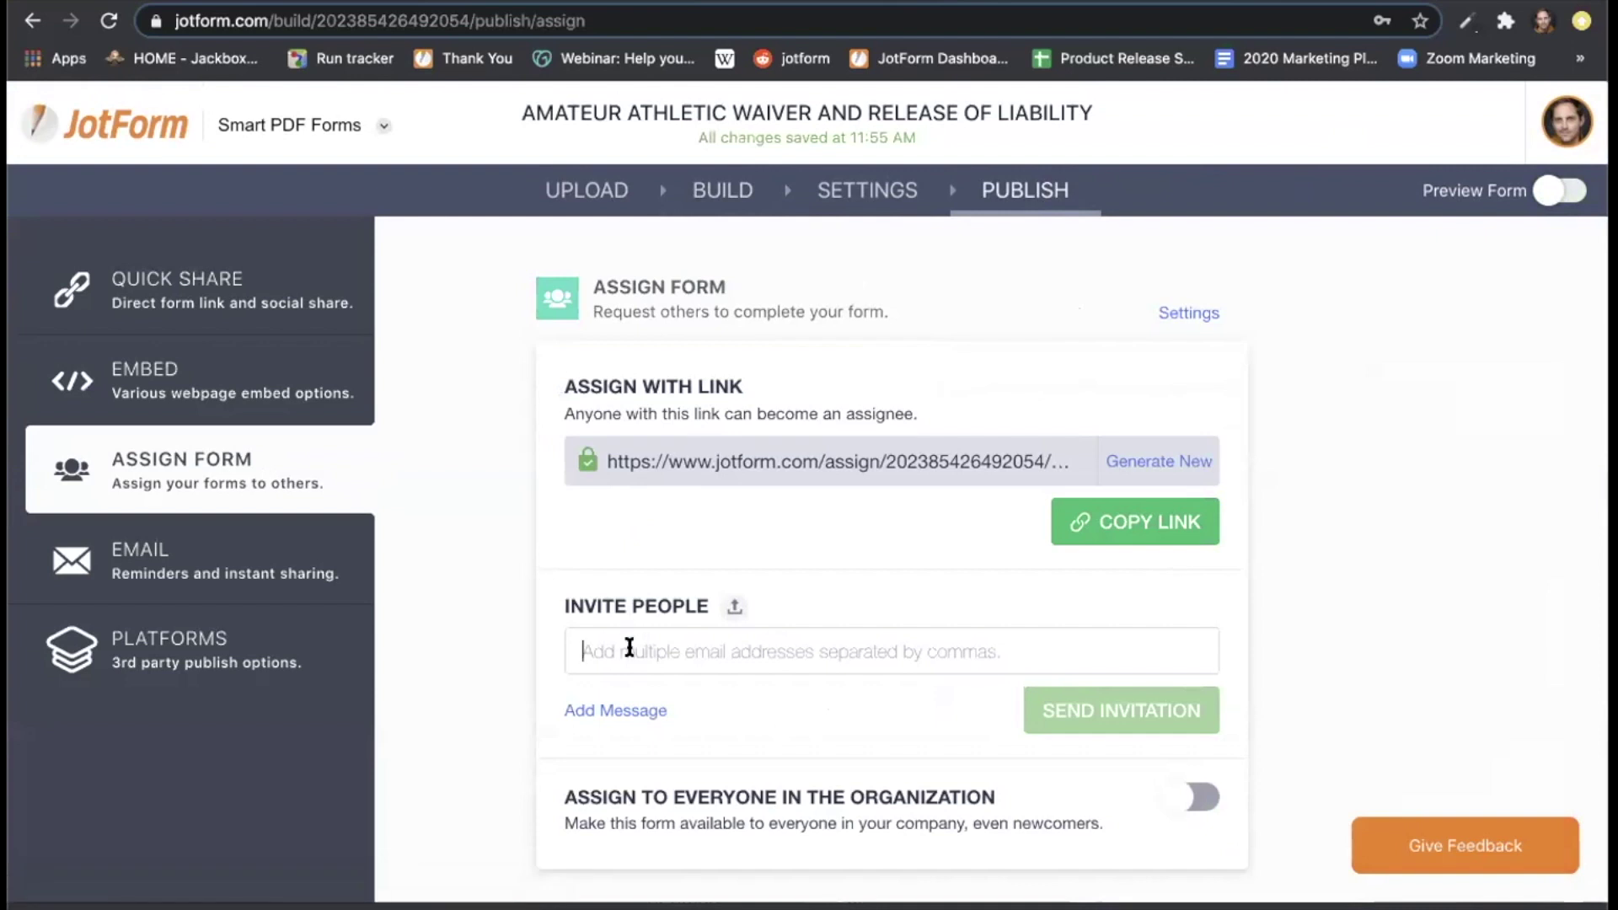
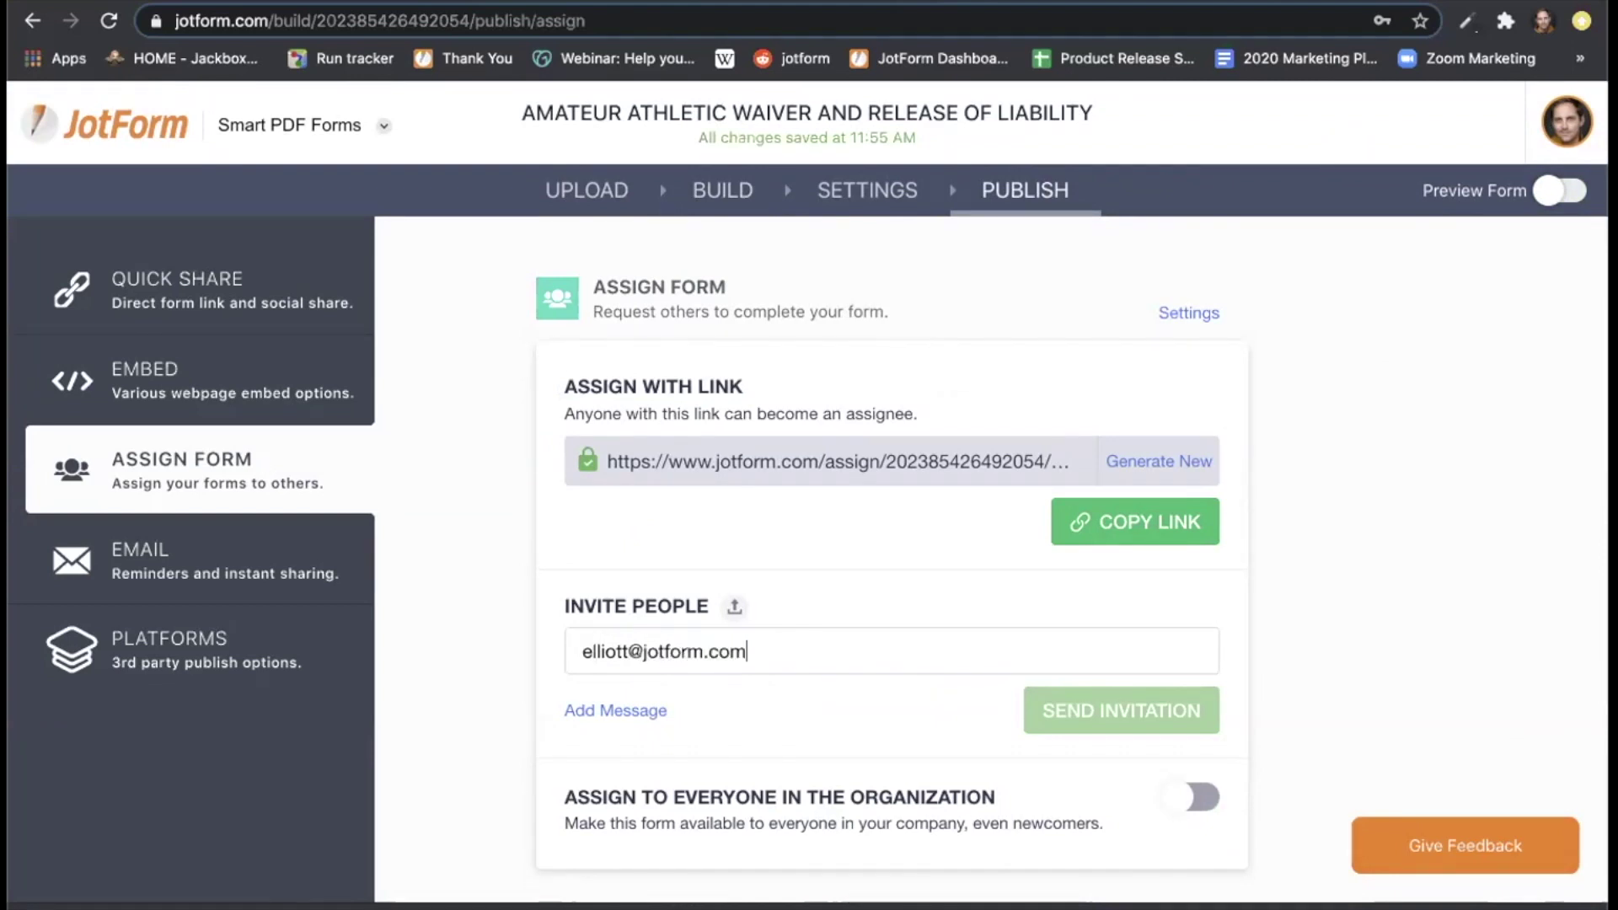
key(Return)
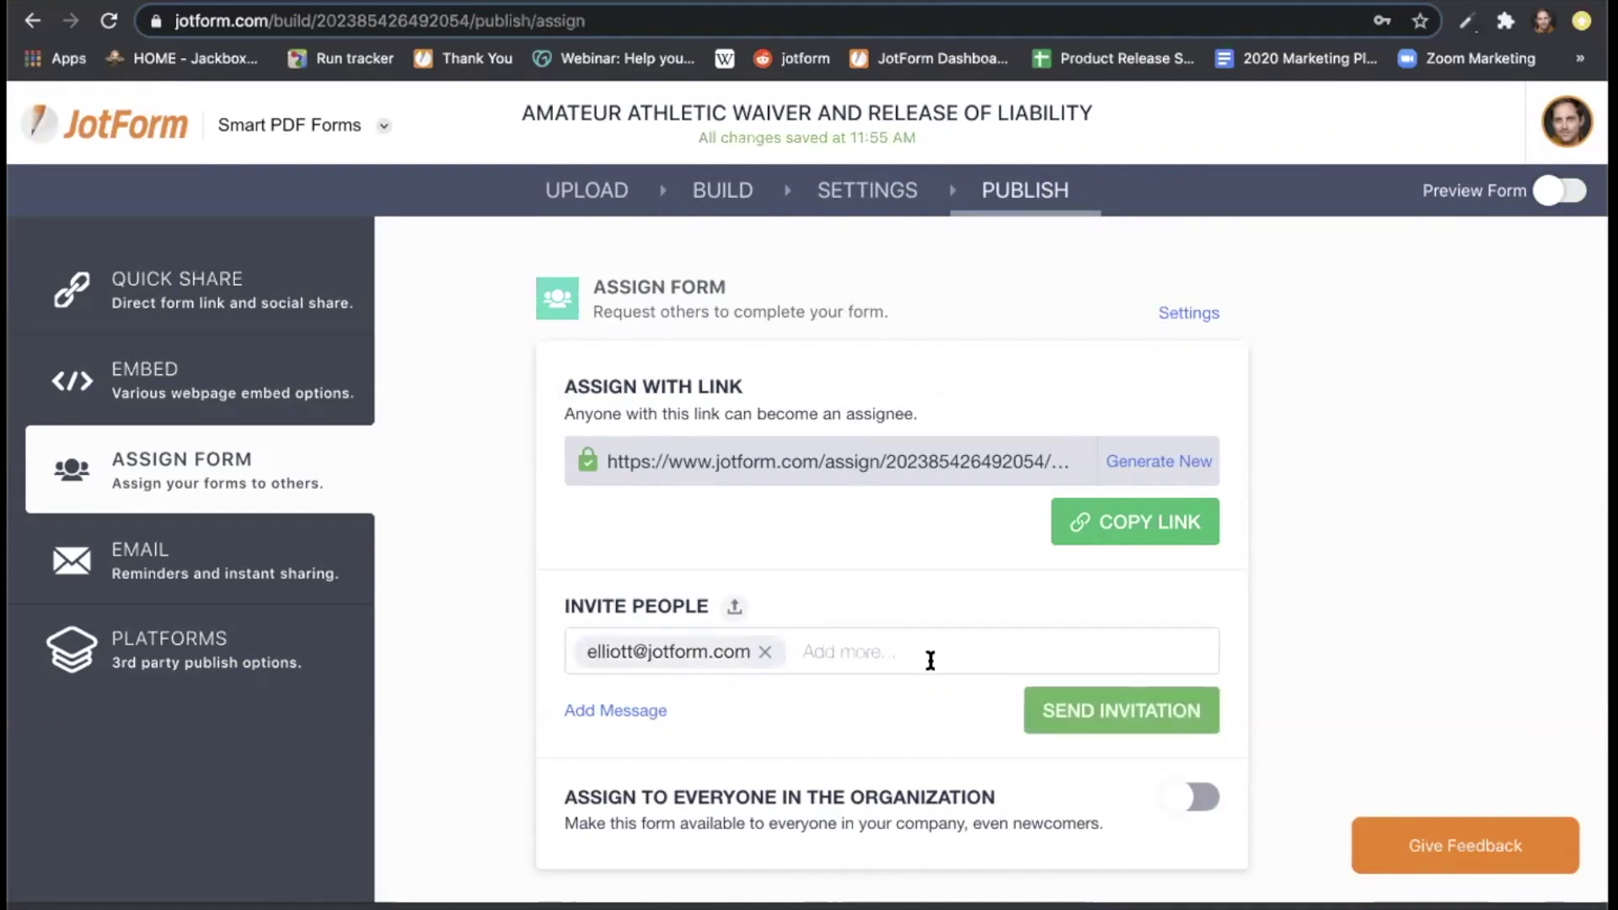
click(1111, 713)
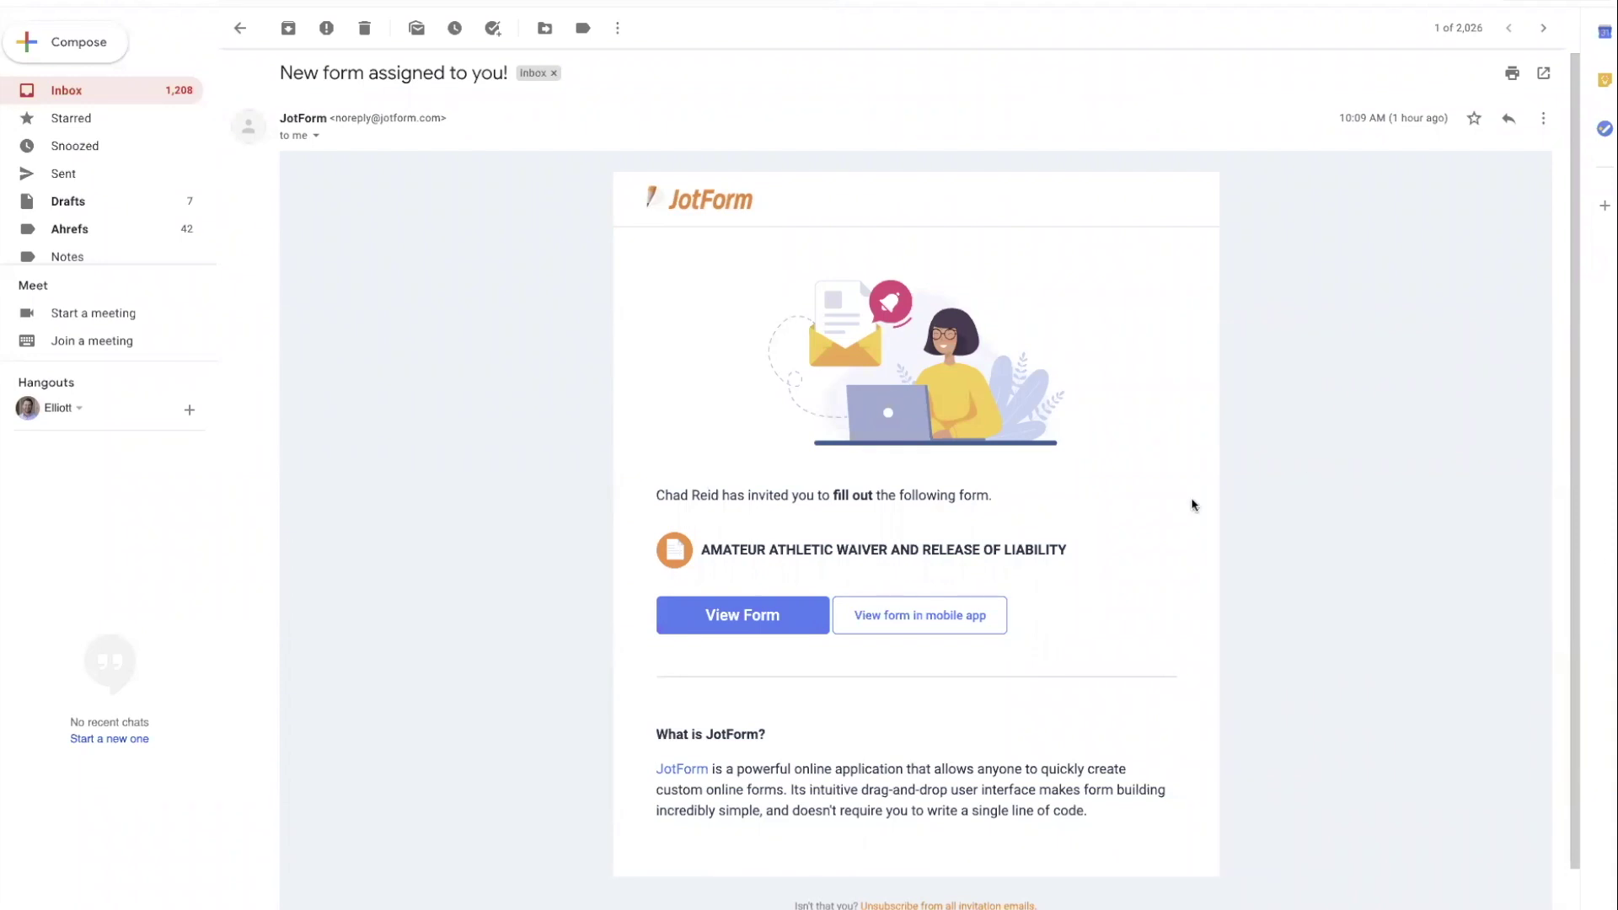
Open the assigned waiver form from the invitation email's View Form link.
click(725, 615)
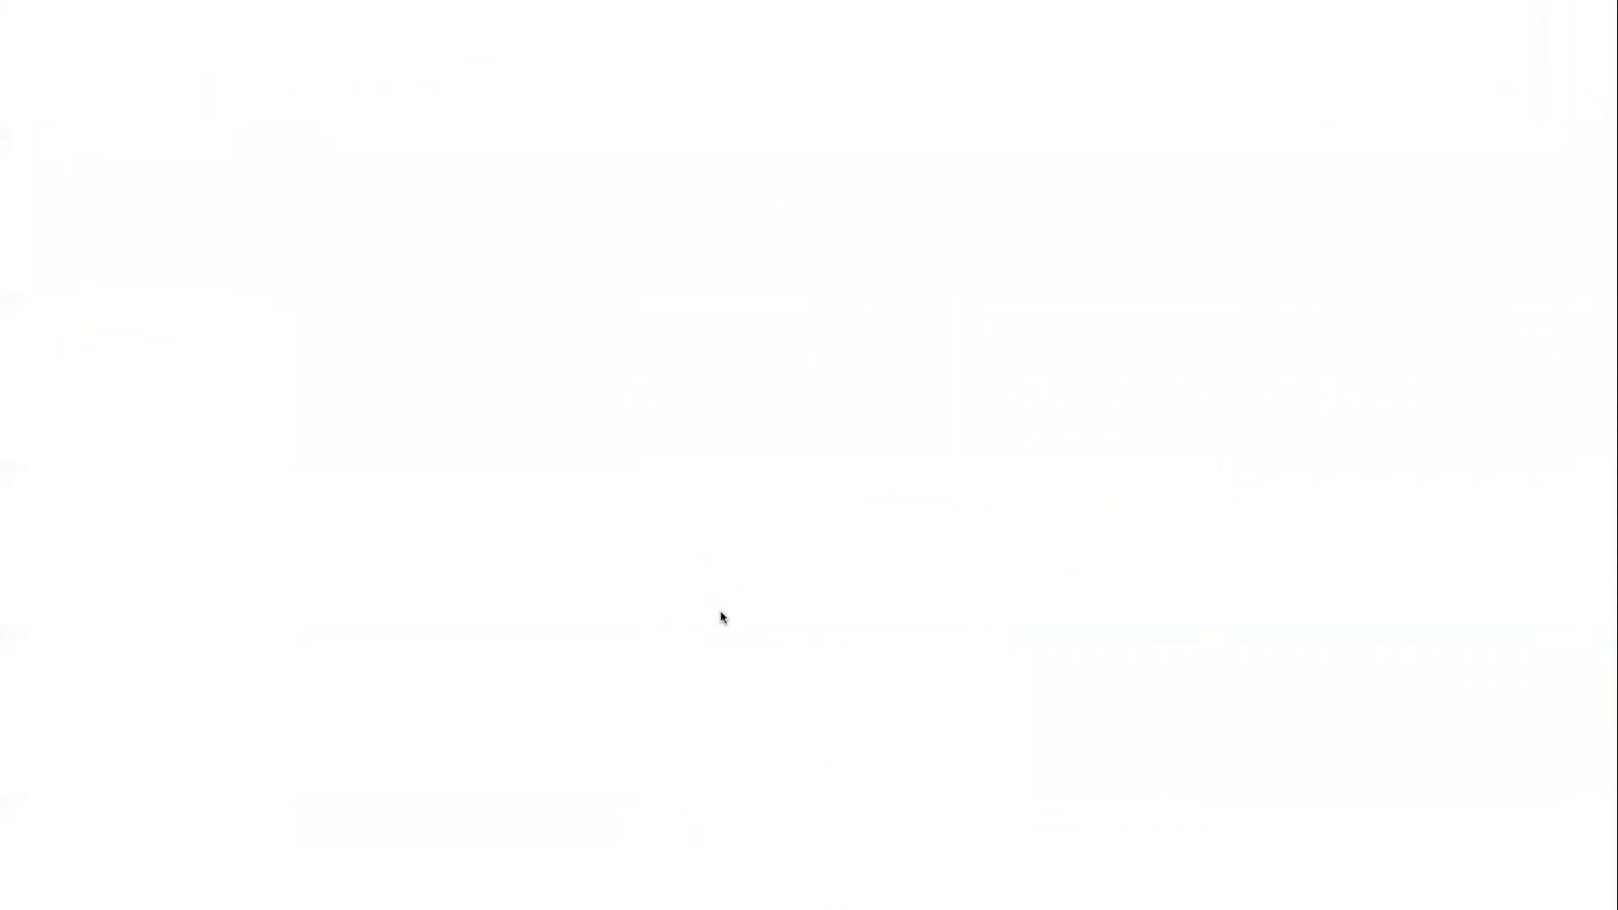
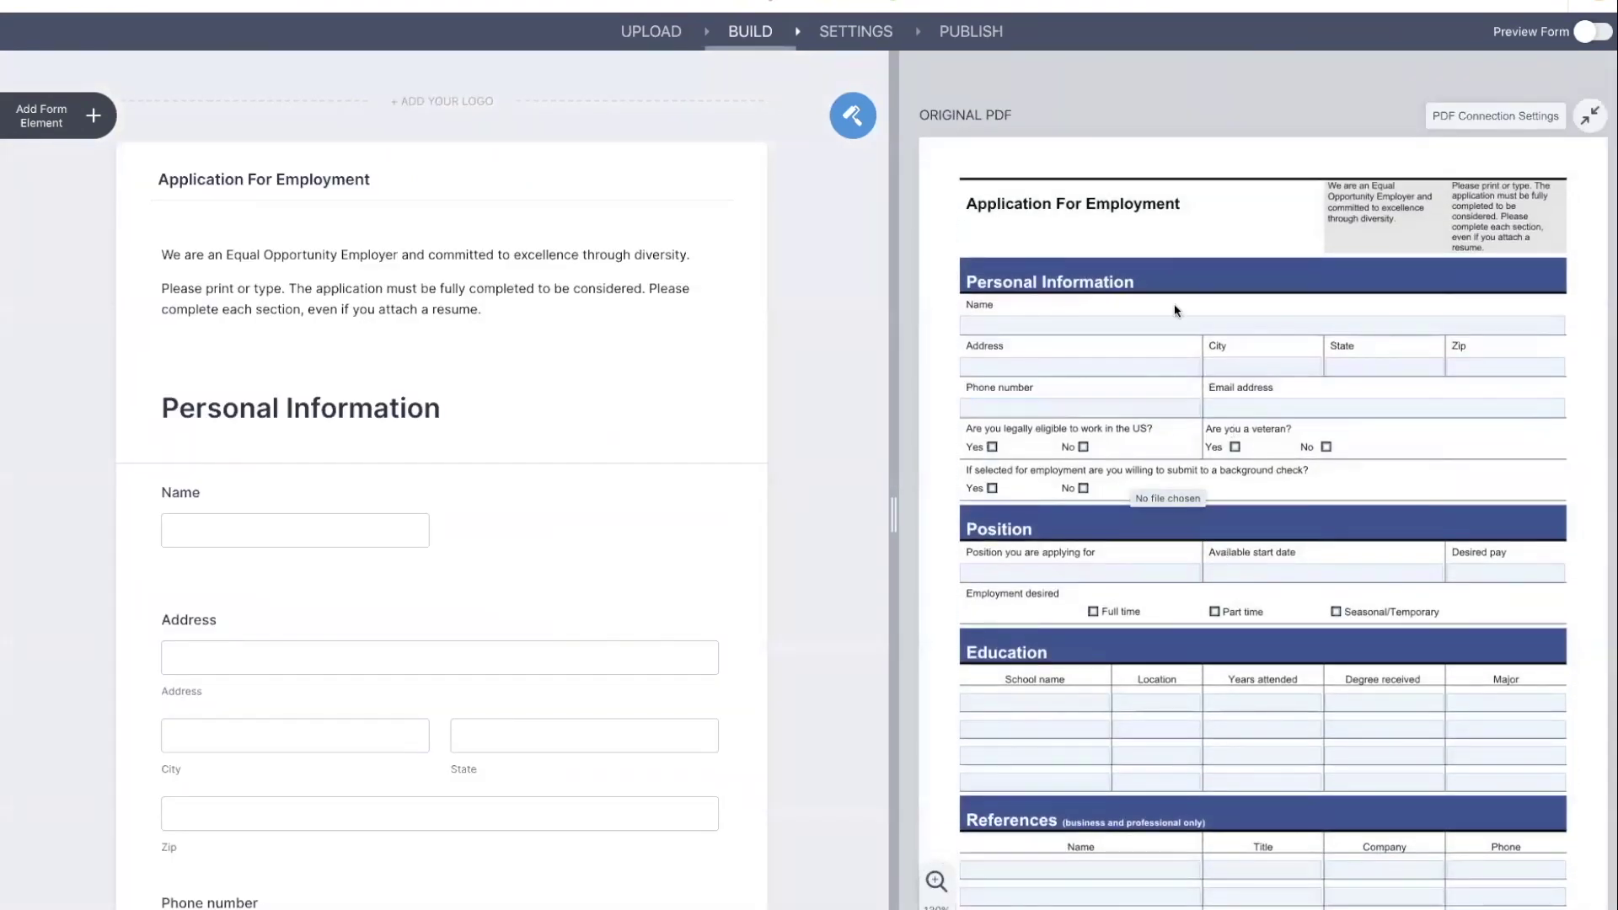
scroll(1210, 570, down, 1)
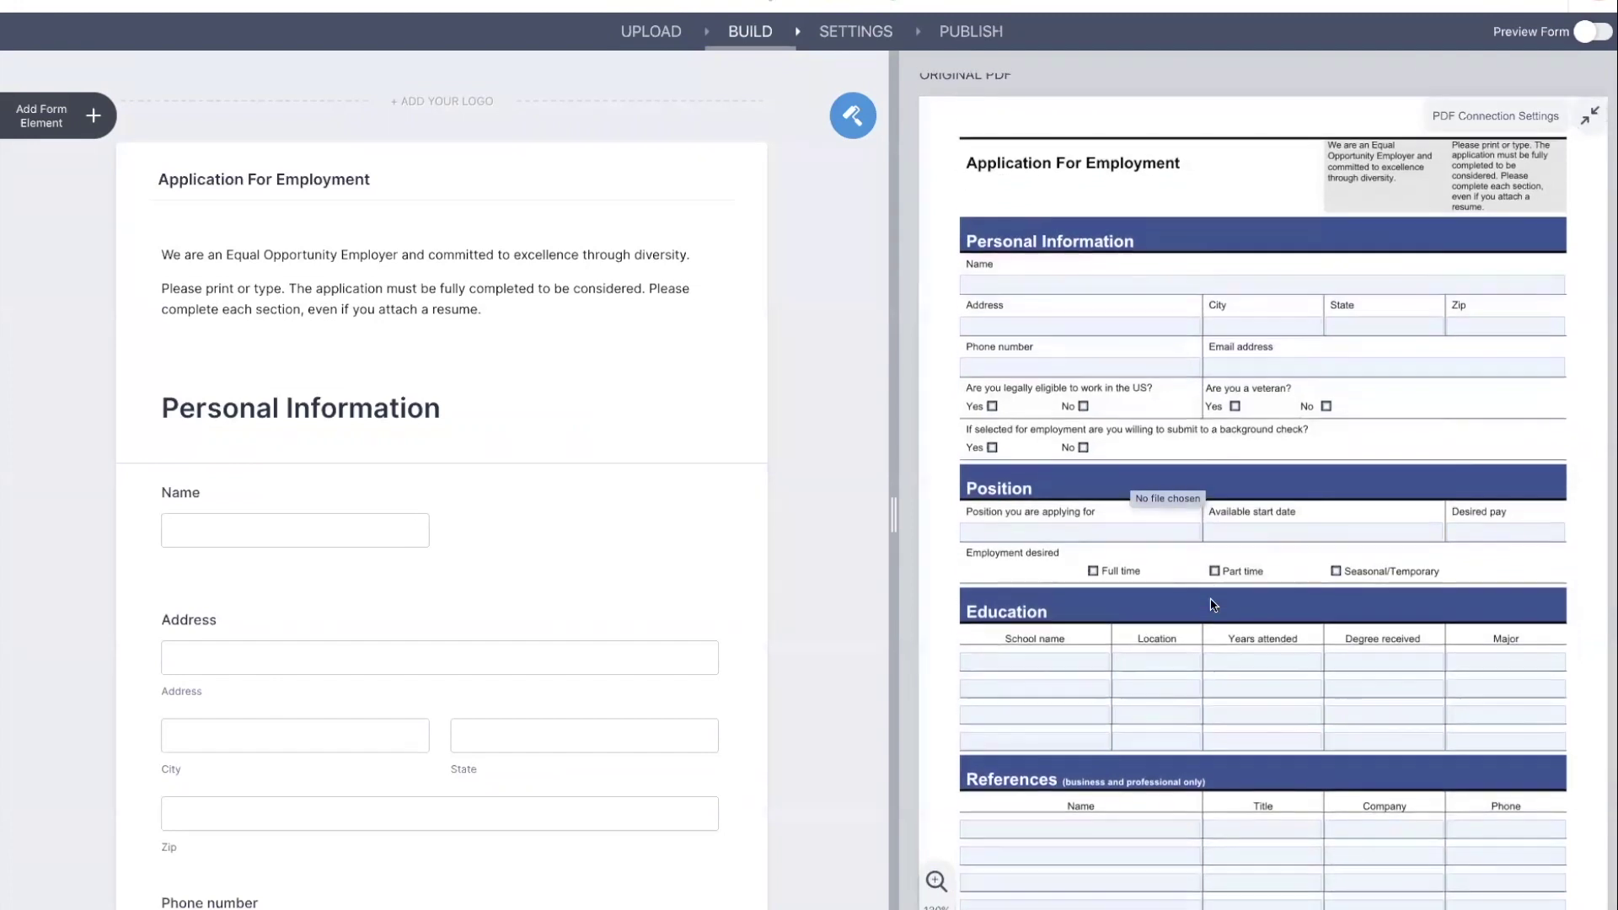
scroll(398, 498, down, 4)
scroll(398, 492, up, 4)
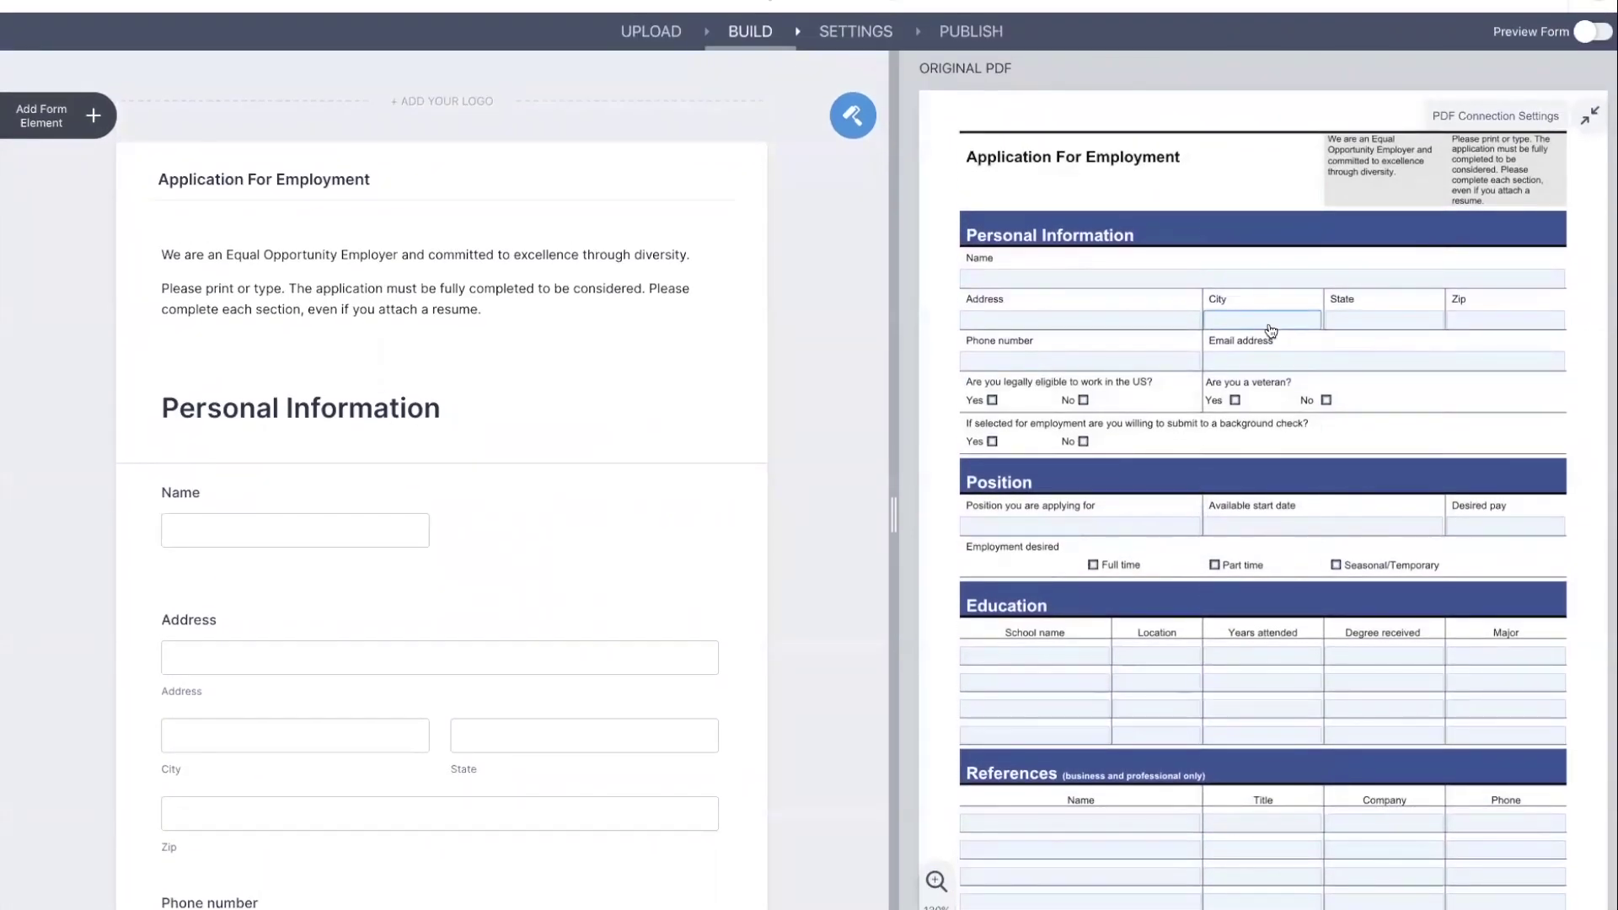
click(1268, 321)
scroll(800, 496, down, 5)
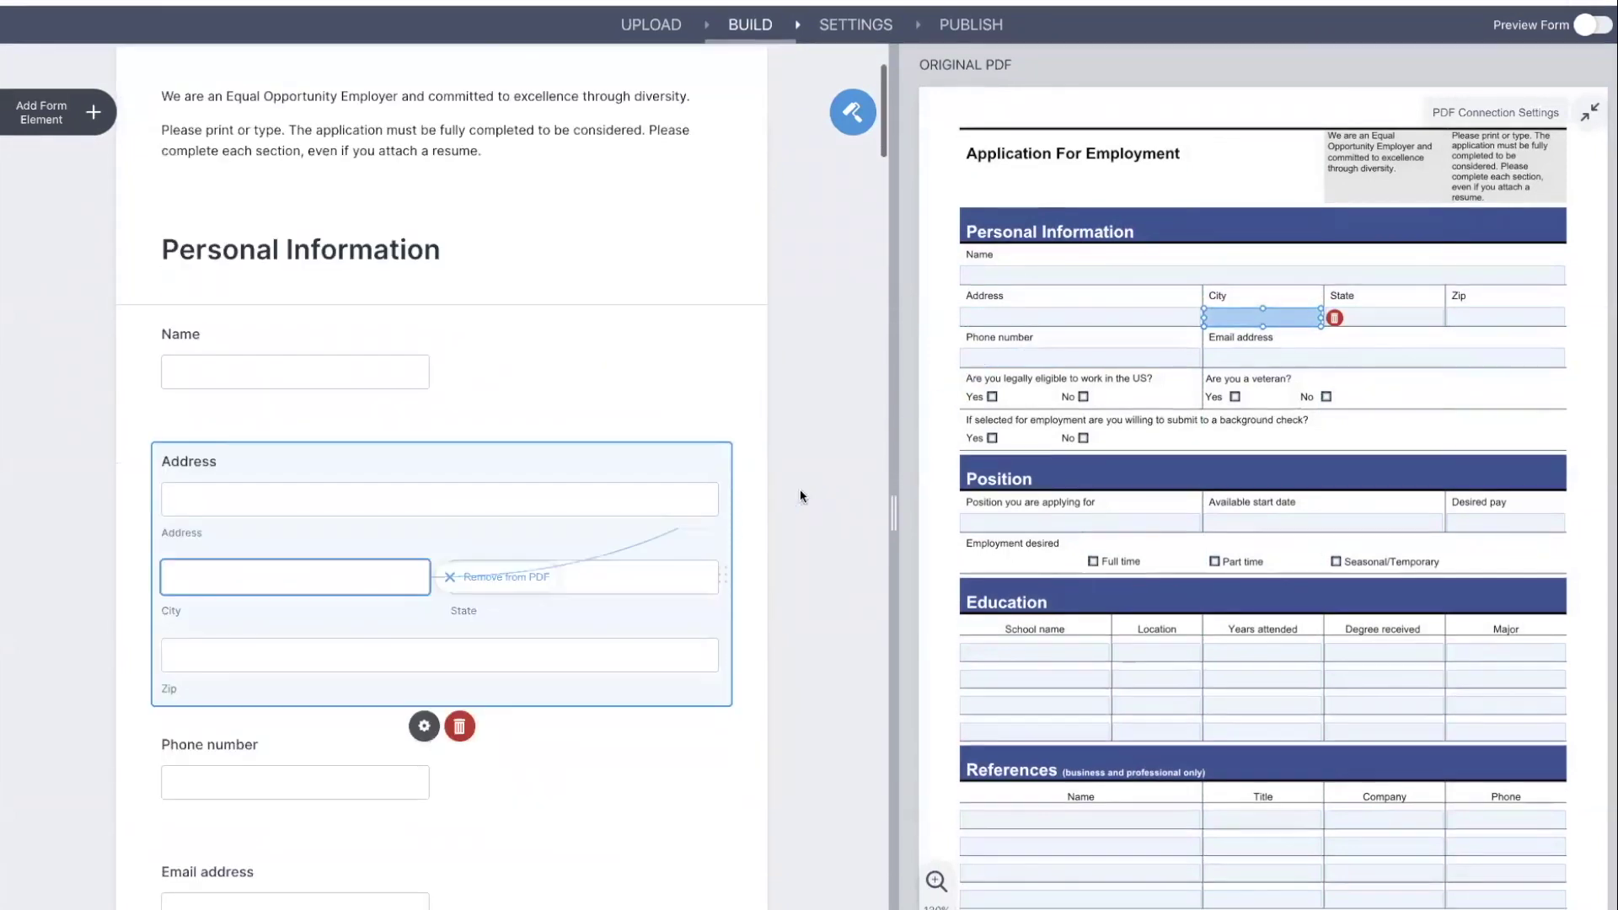
scroll(1275, 503, down, 3)
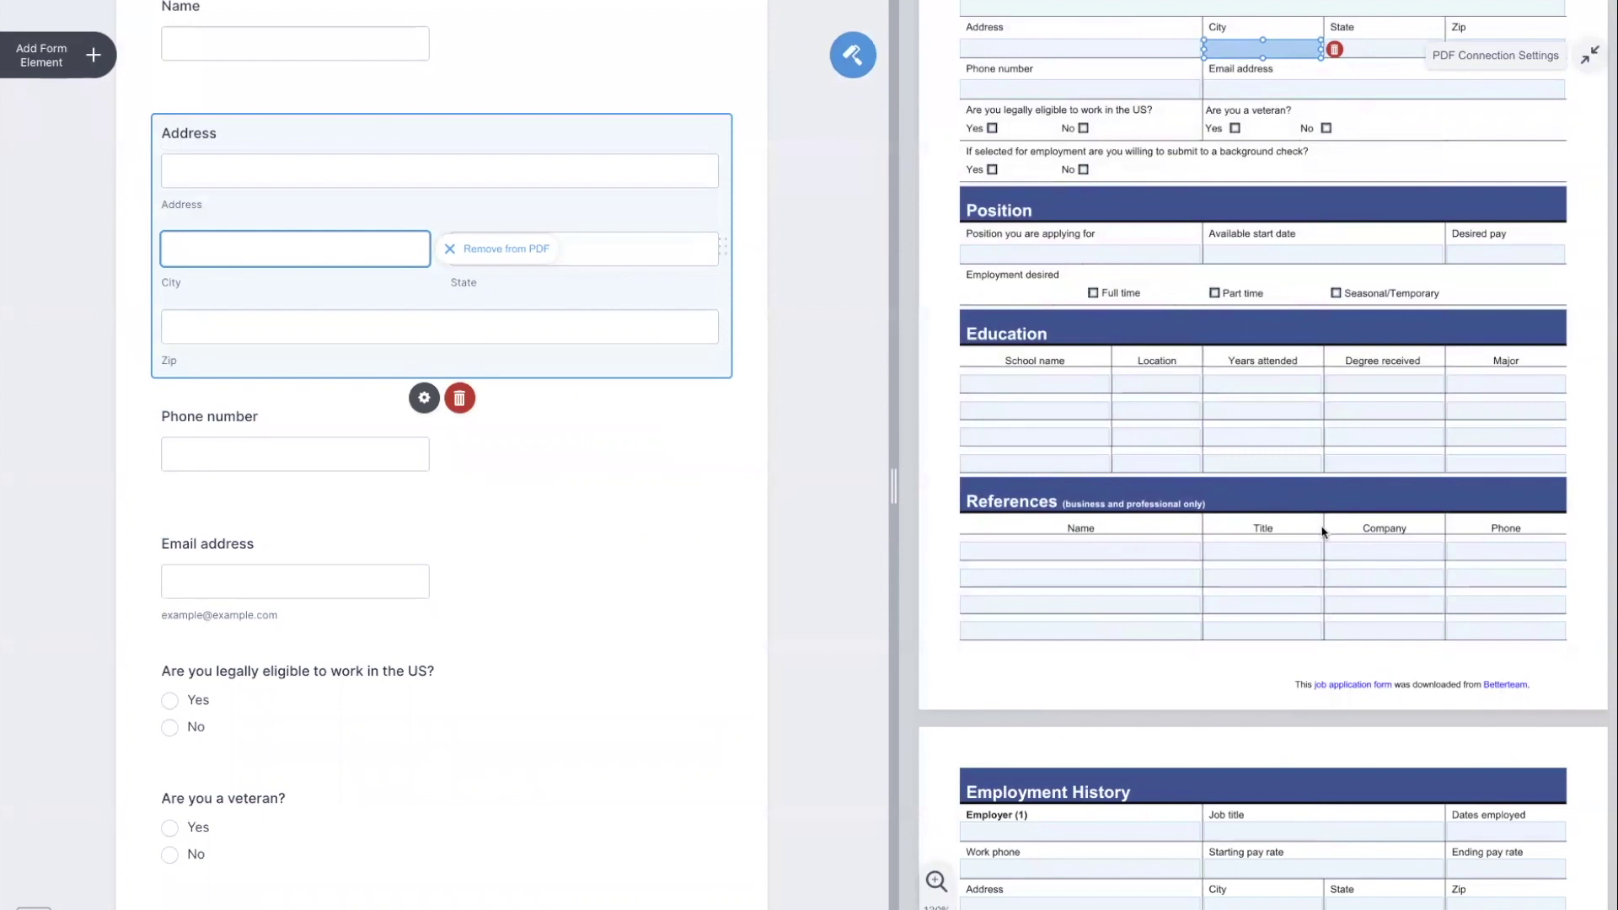
scroll(1264, 380, down, 6)
click(1277, 218)
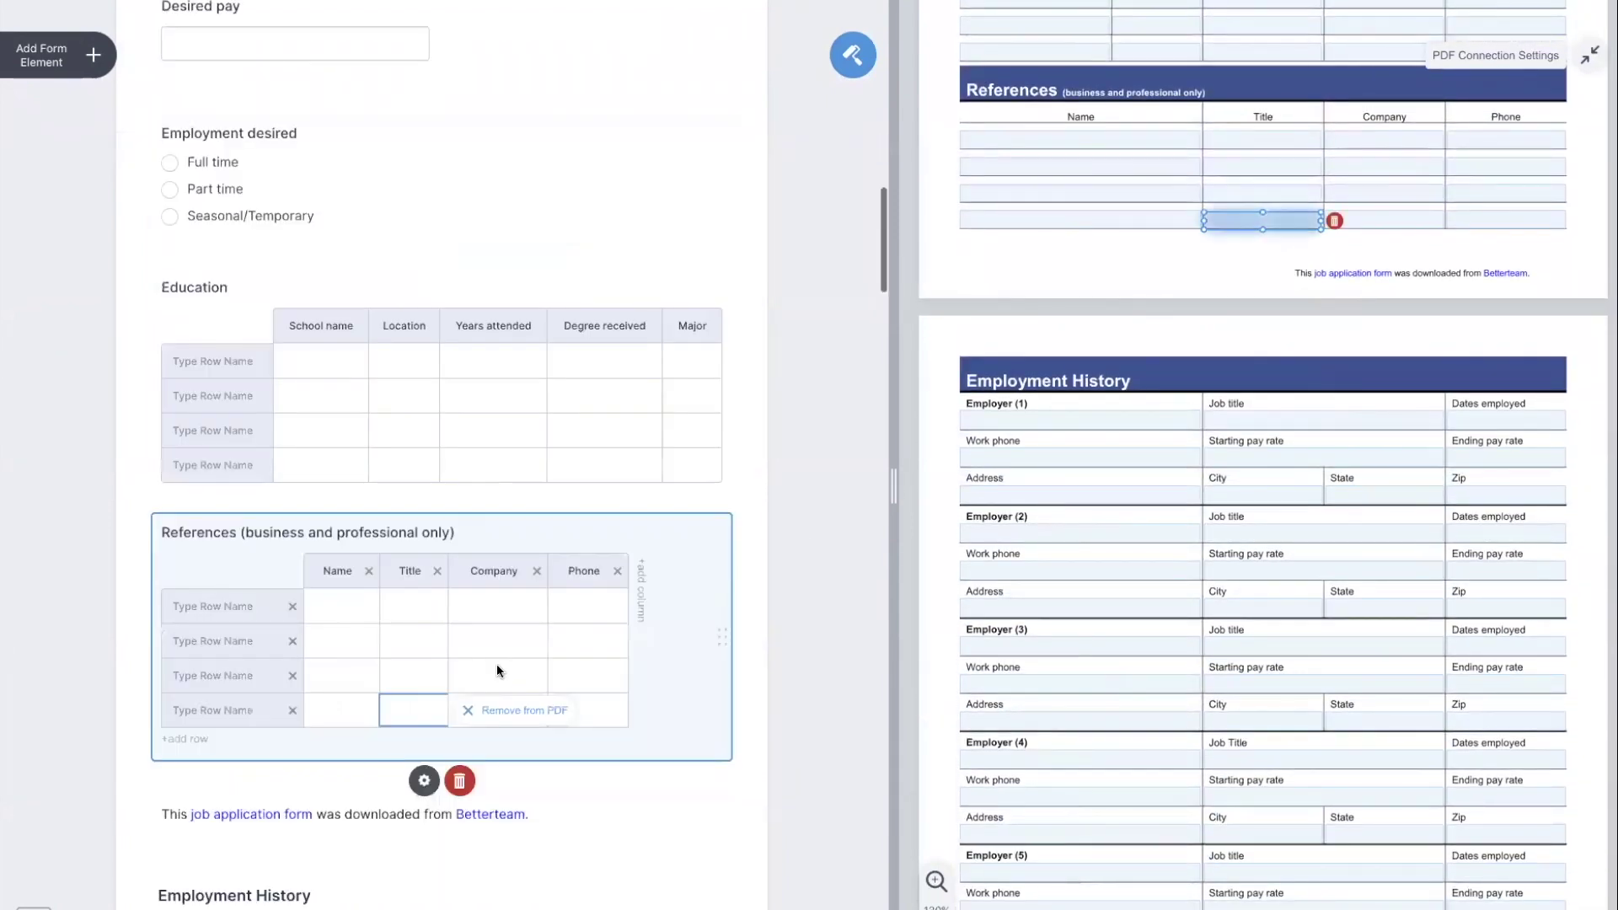
scroll(502, 538, up, 10)
scroll(501, 541, up, 8)
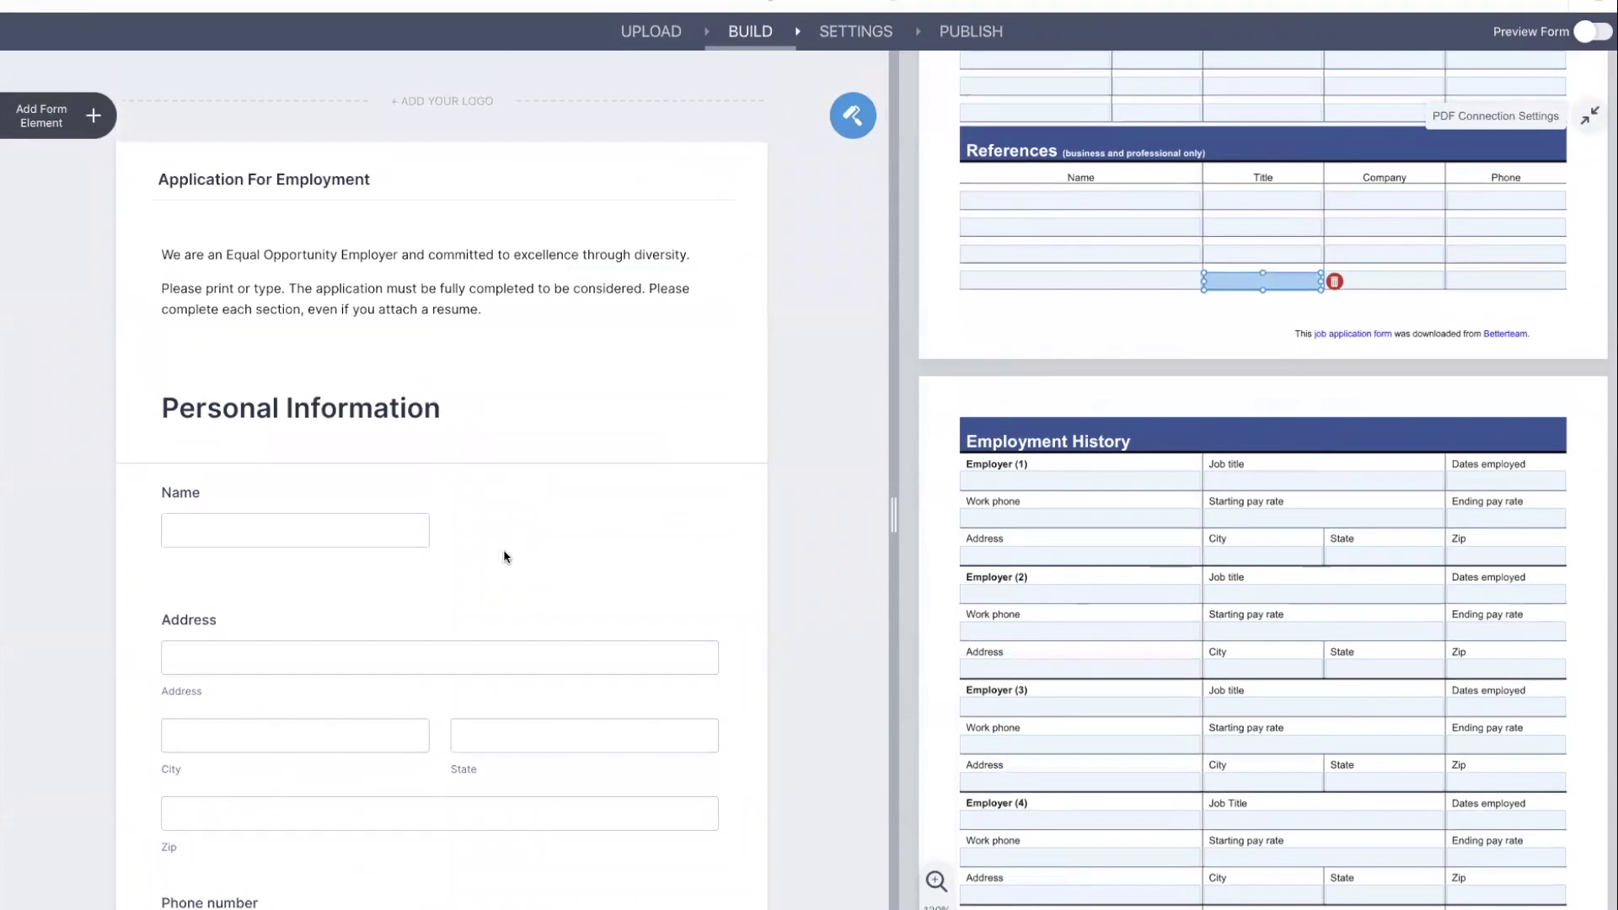
scroll(503, 549, down, 3)
click(509, 546)
scroll(521, 566, down, 12)
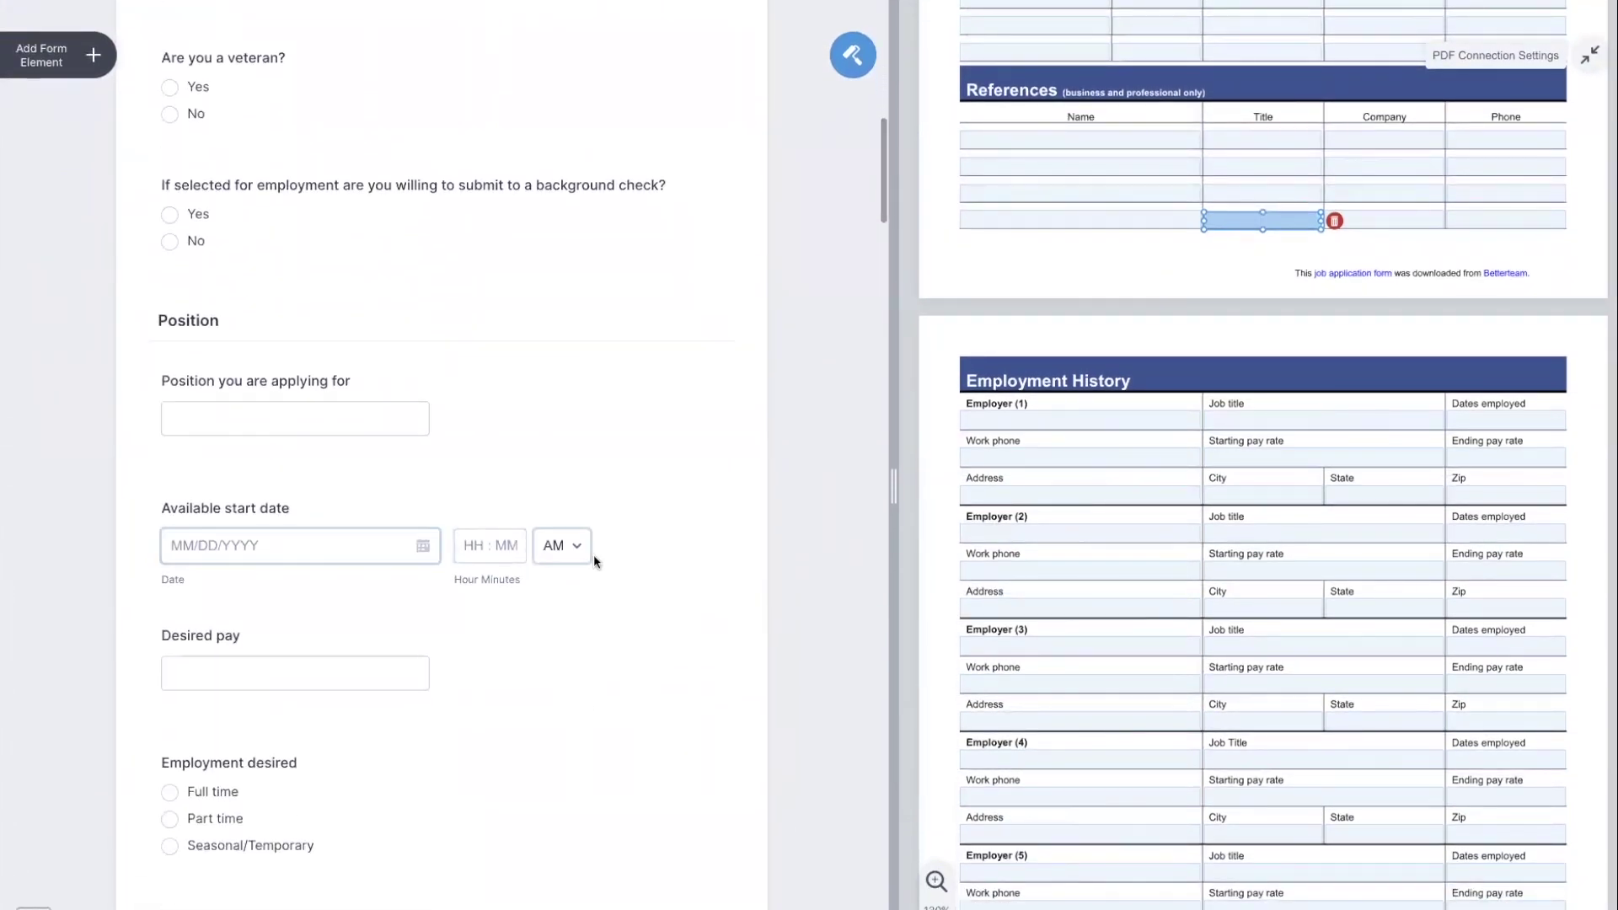
click(630, 550)
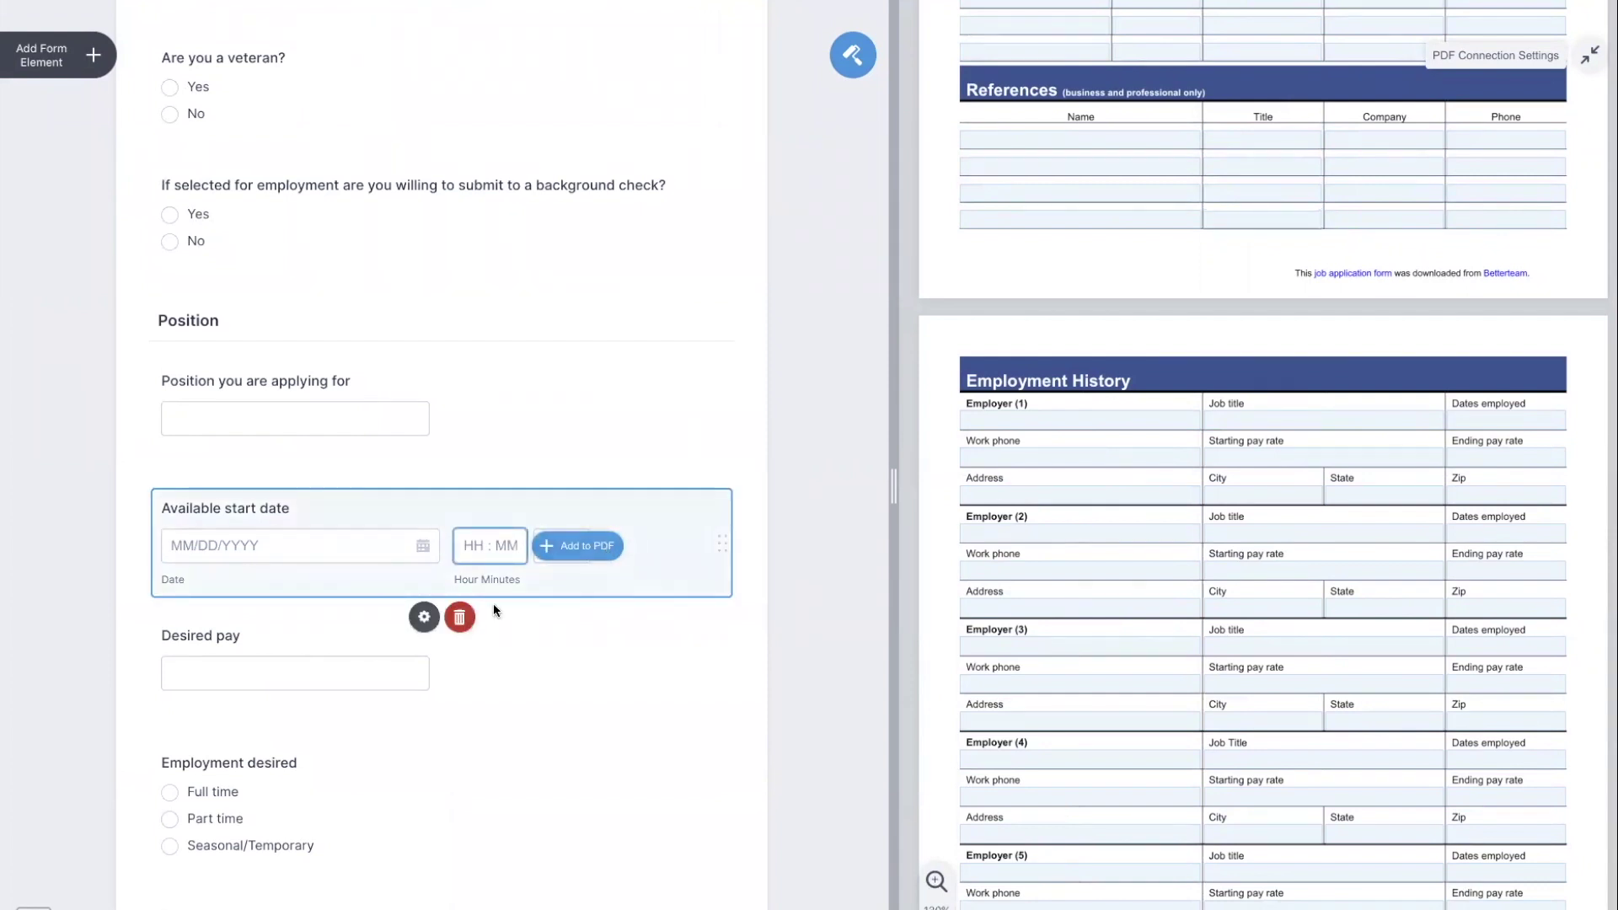
Turn off the Time Field for the Available start date so it asks for a date only.
click(409, 625)
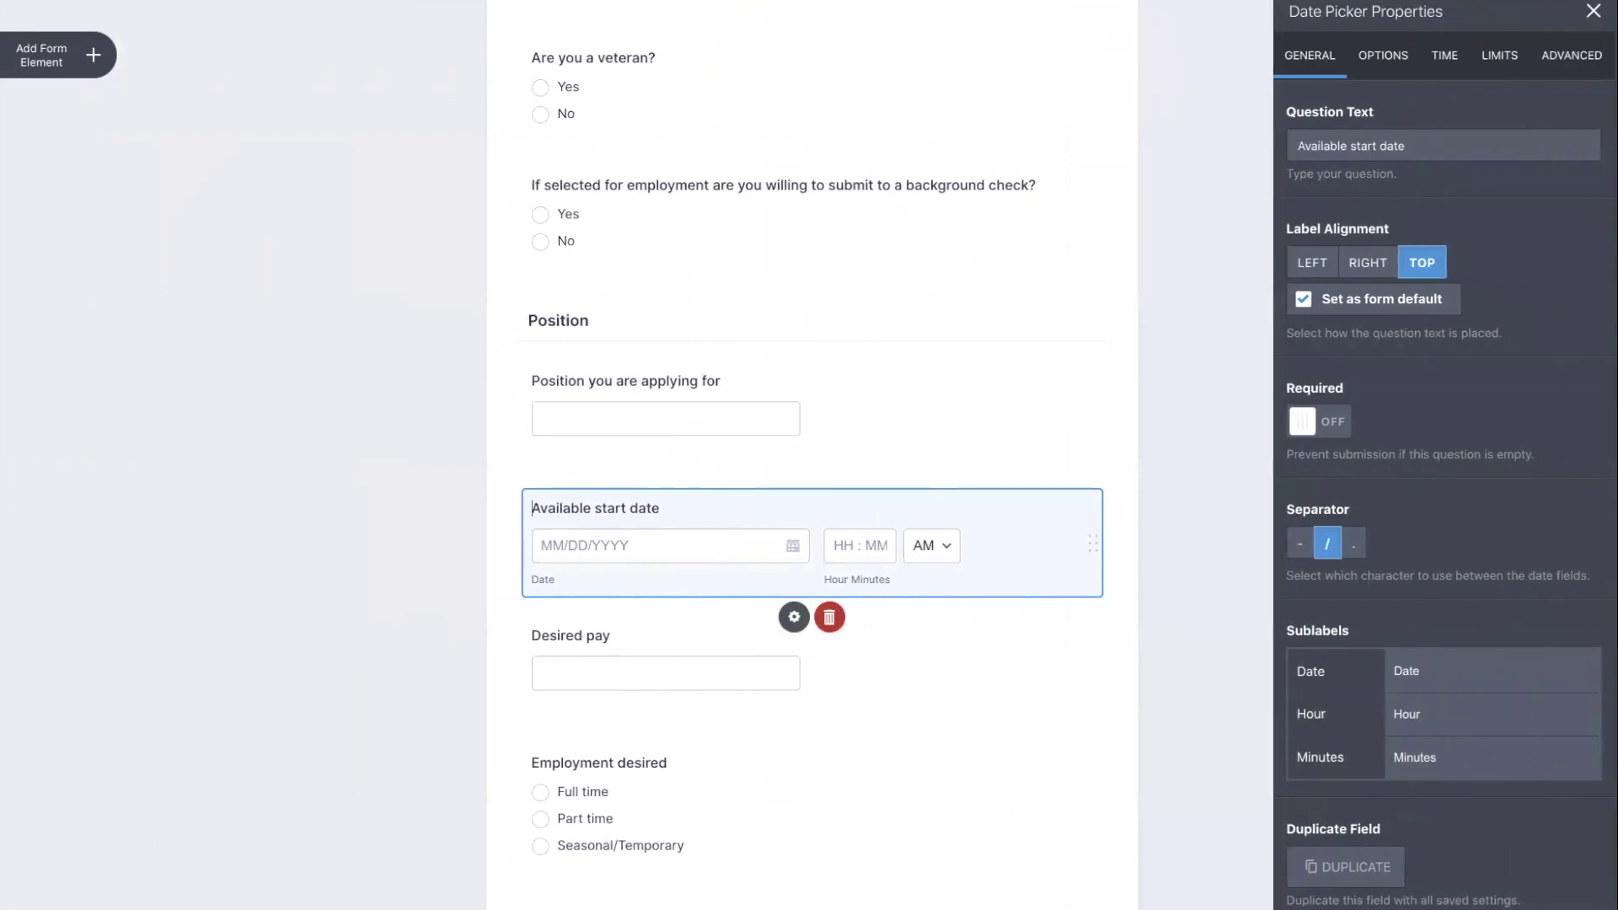
click(1446, 59)
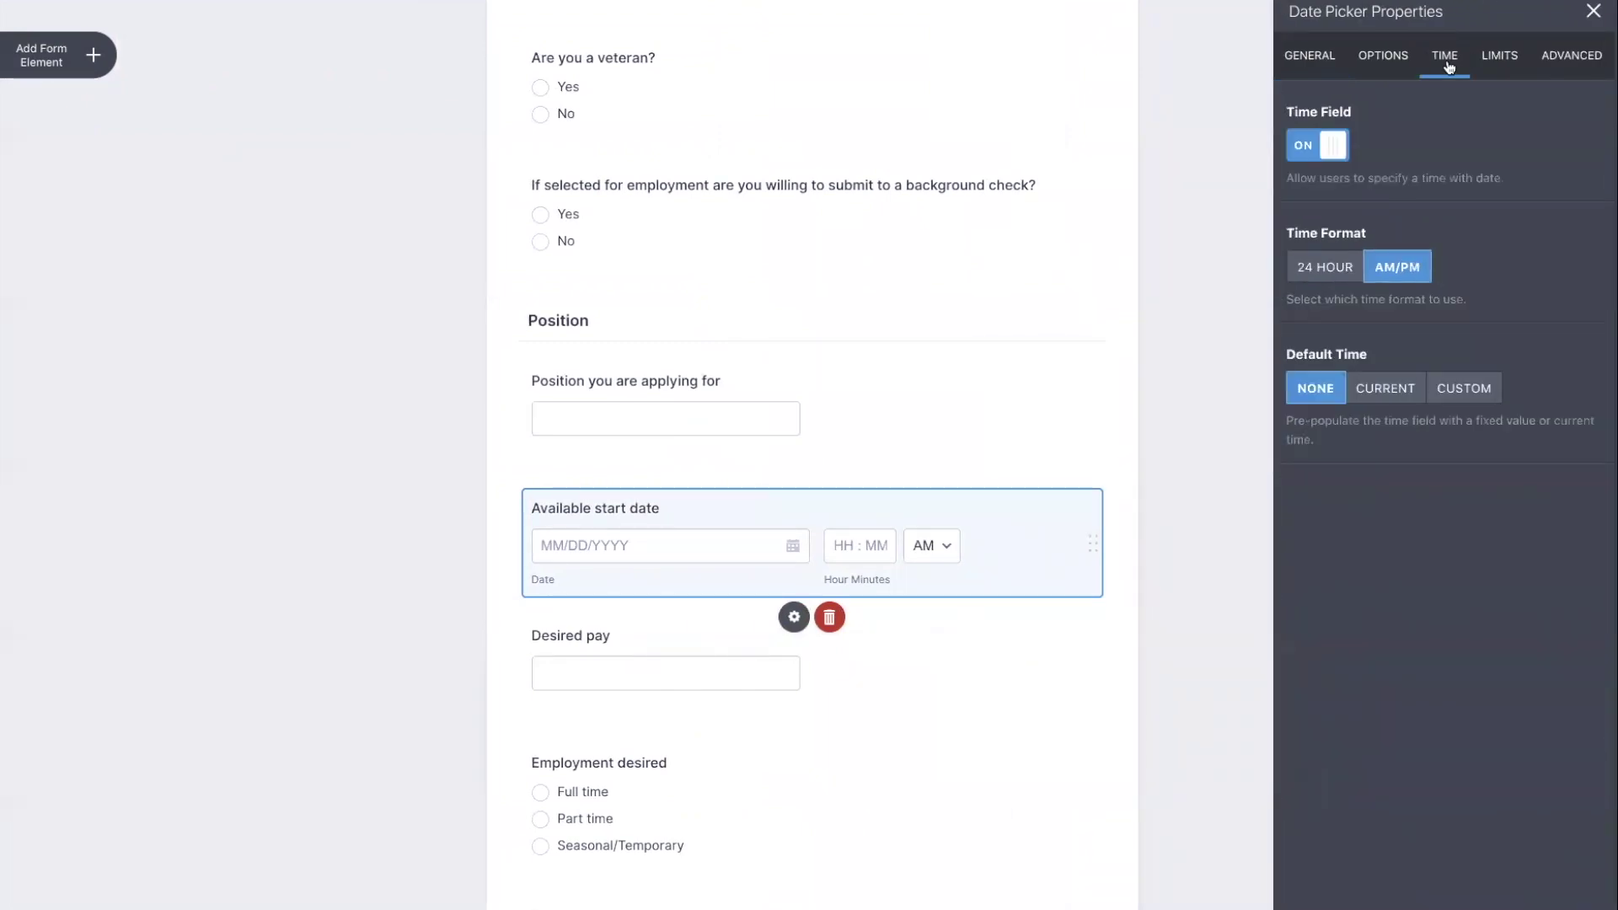
click(1329, 151)
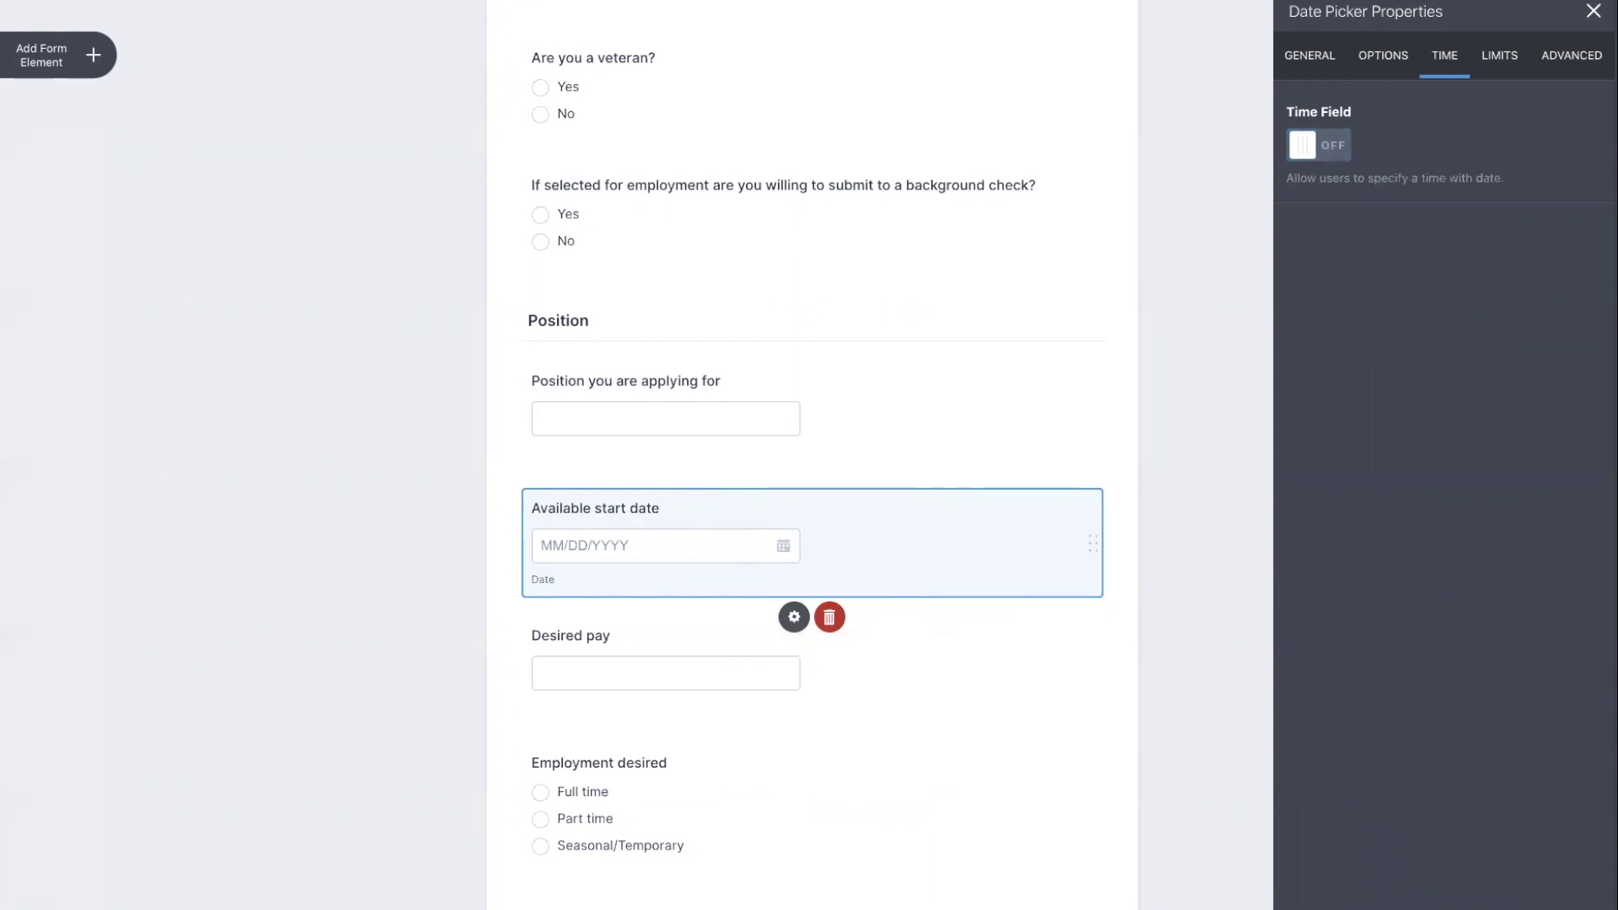
key(Escape)
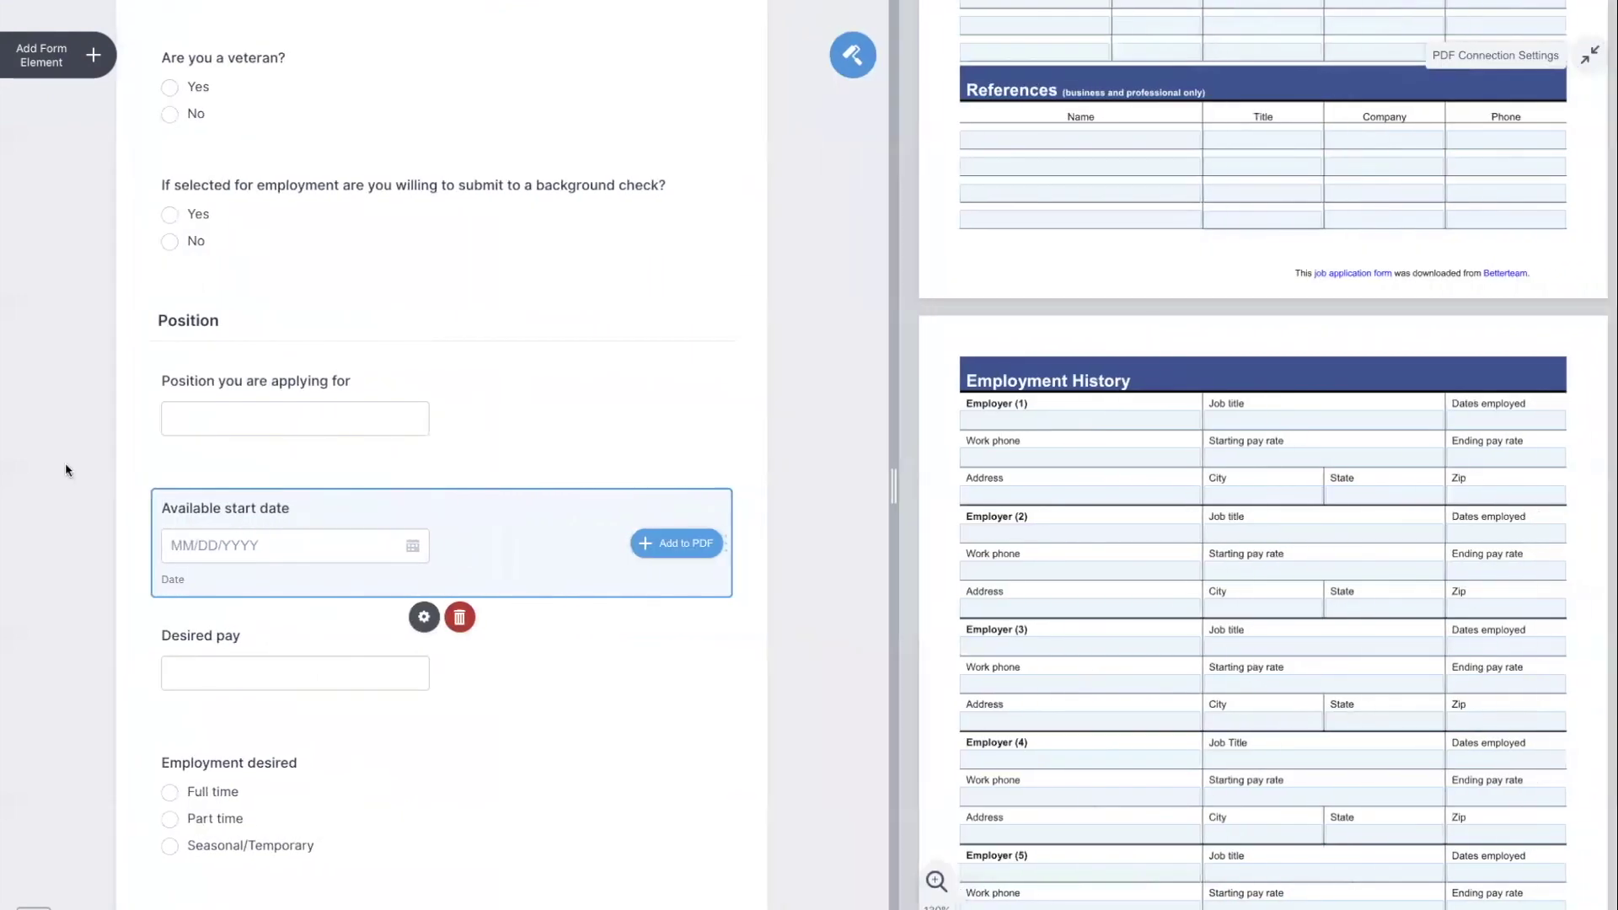
Turn off the Time Field for the signature Date field so it collects only a date.
scroll(401, 526, down, 20)
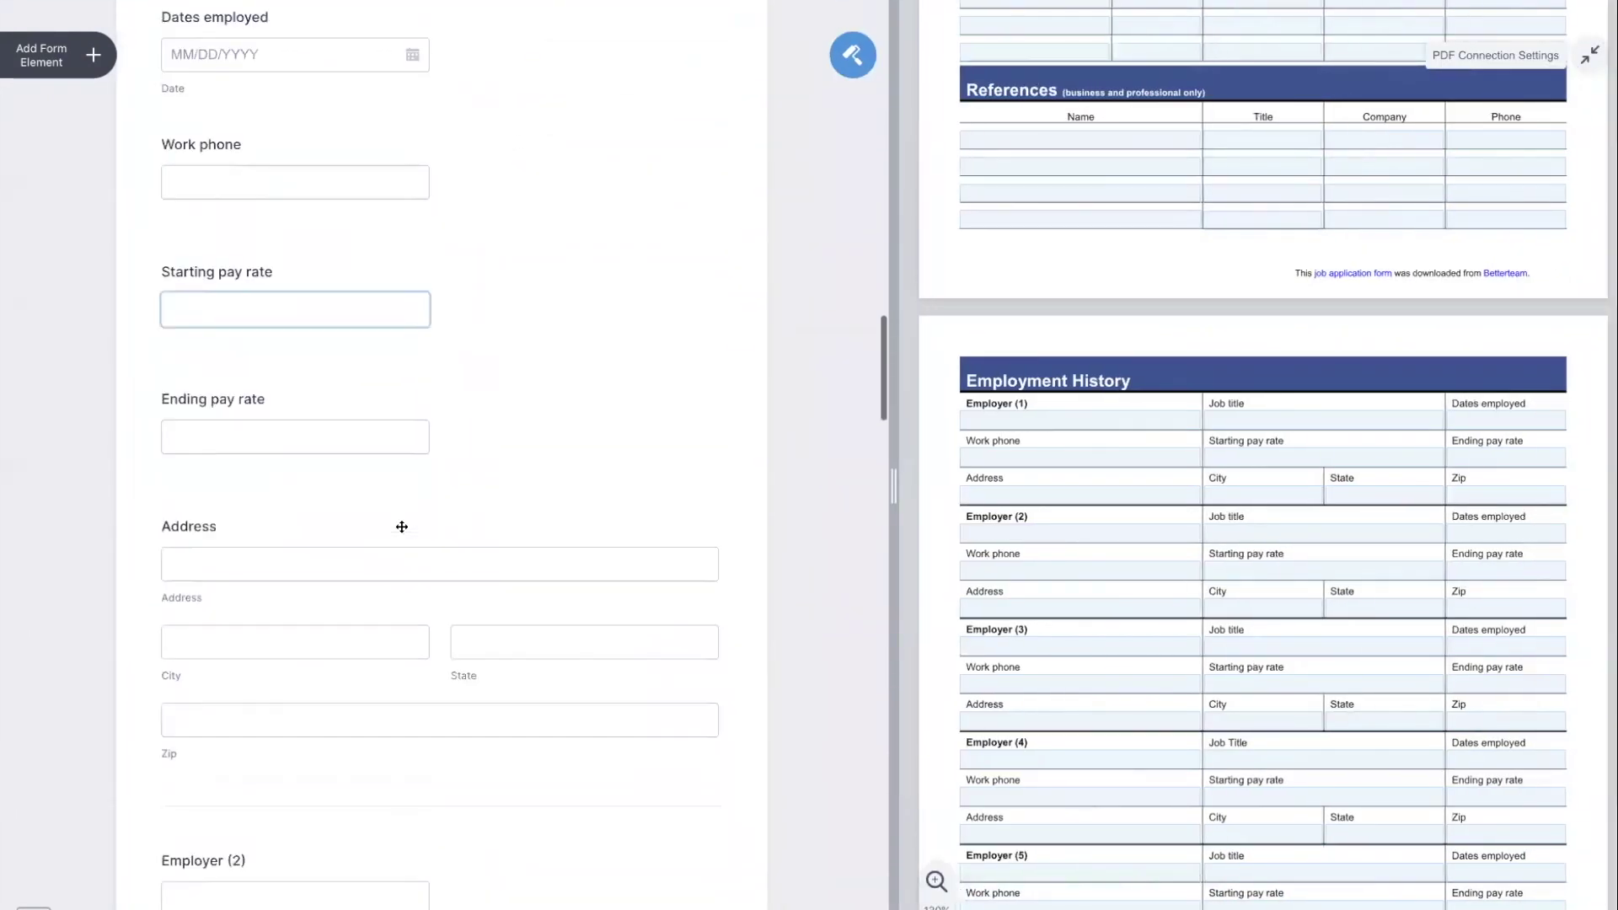
scroll(401, 523, down, 20)
scroll(1101, 725, down, 4)
scroll(702, 672, down, 20)
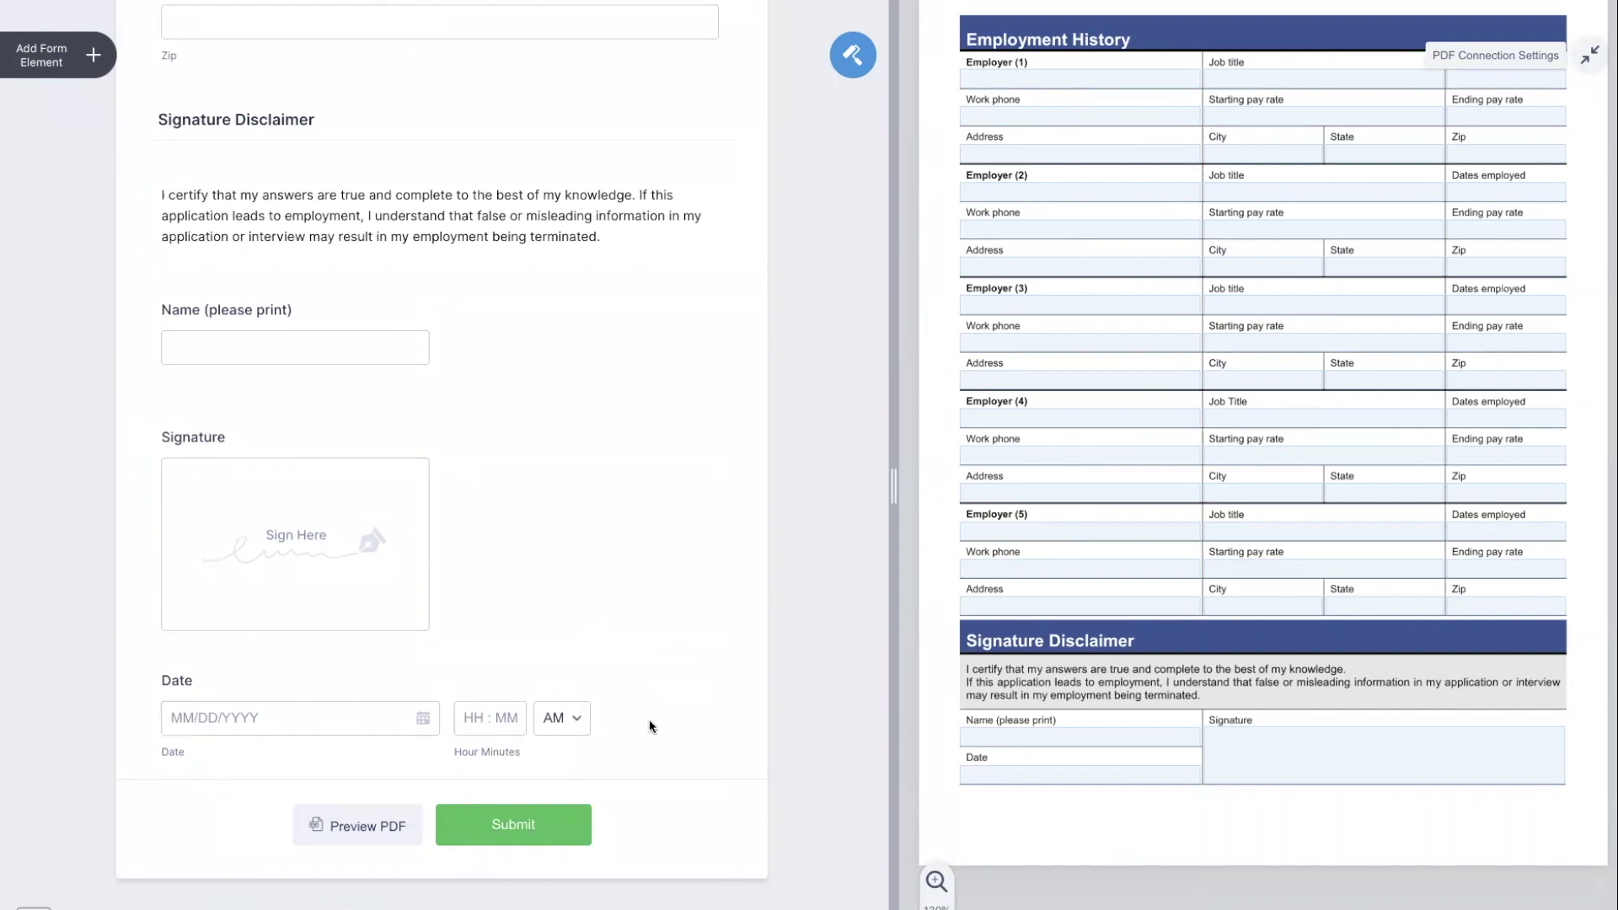
click(649, 721)
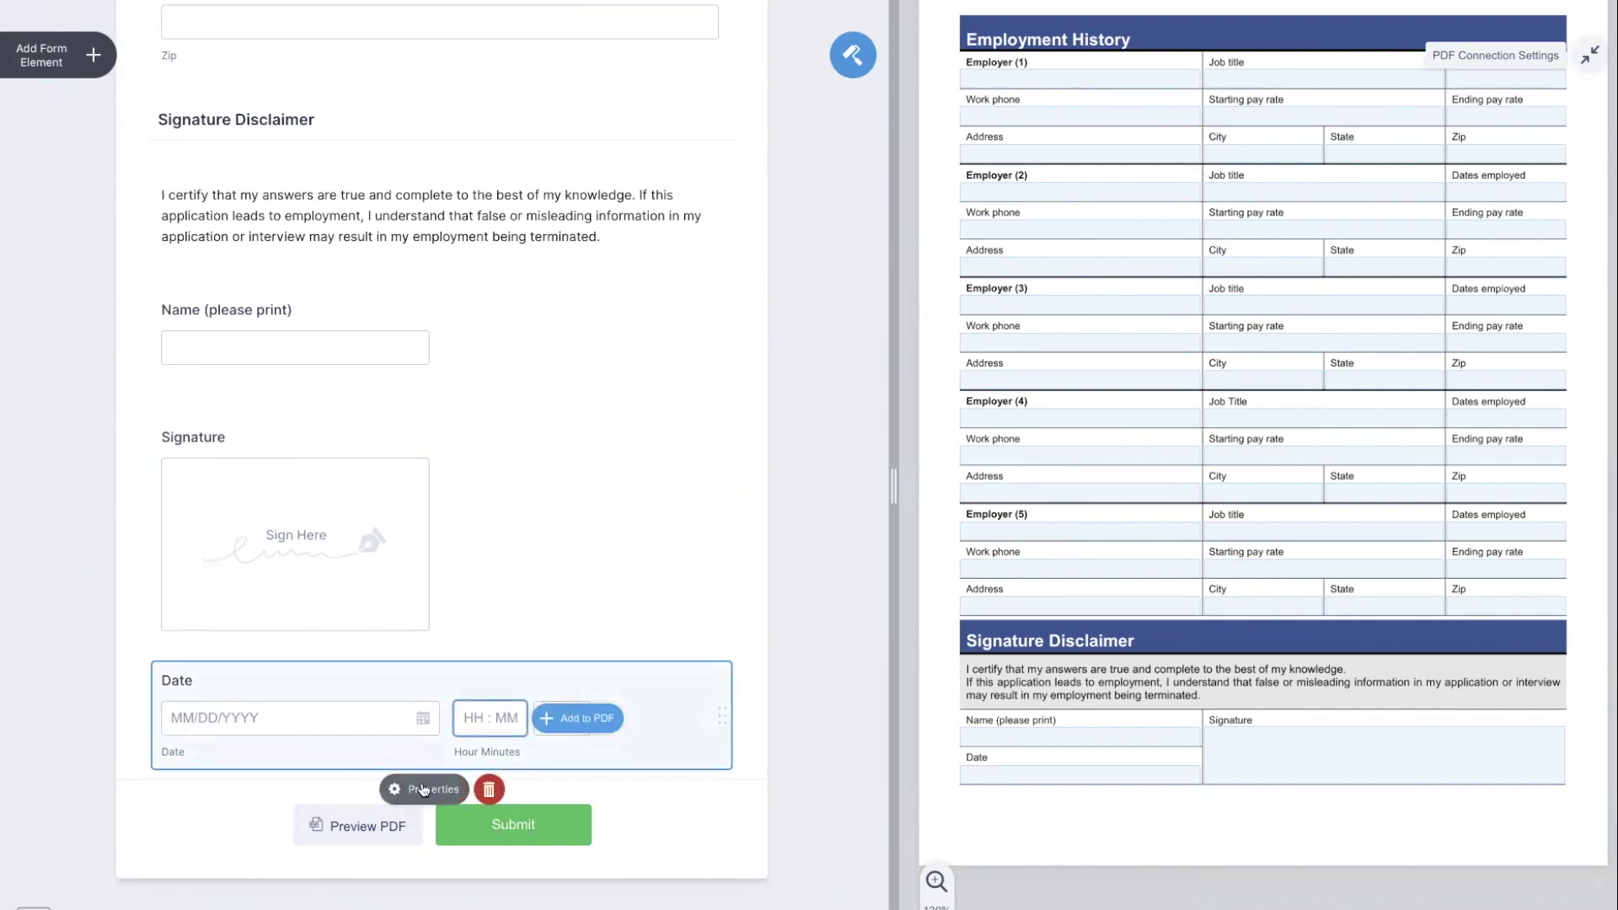
click(1590, 55)
click(1449, 57)
click(1319, 145)
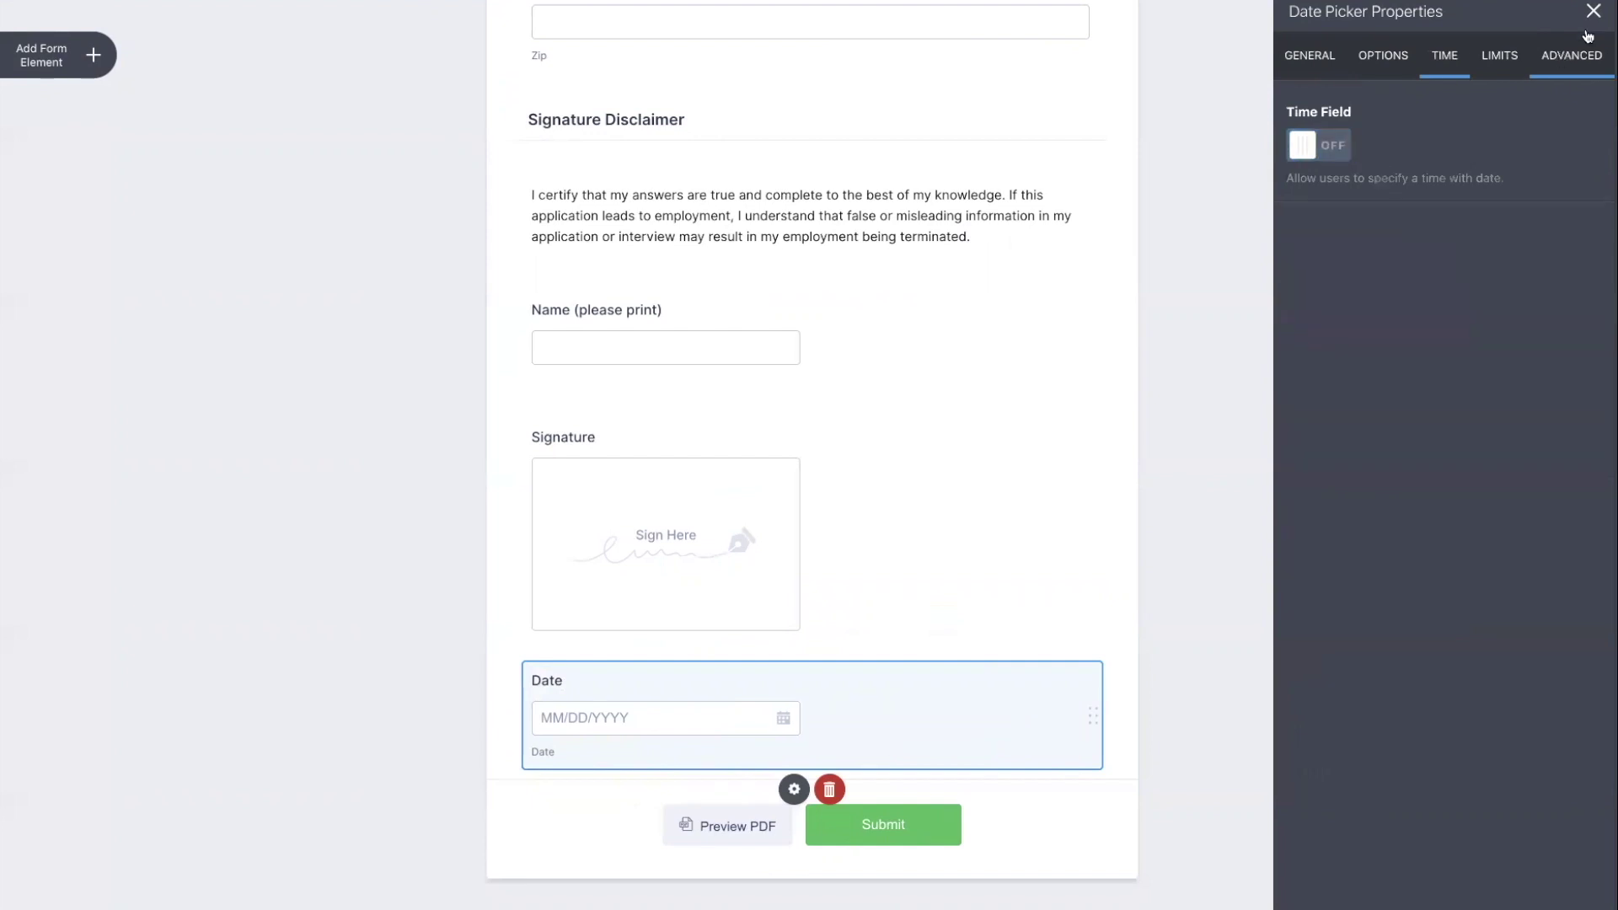
key(Escape)
scroll(497, 576, up, 6)
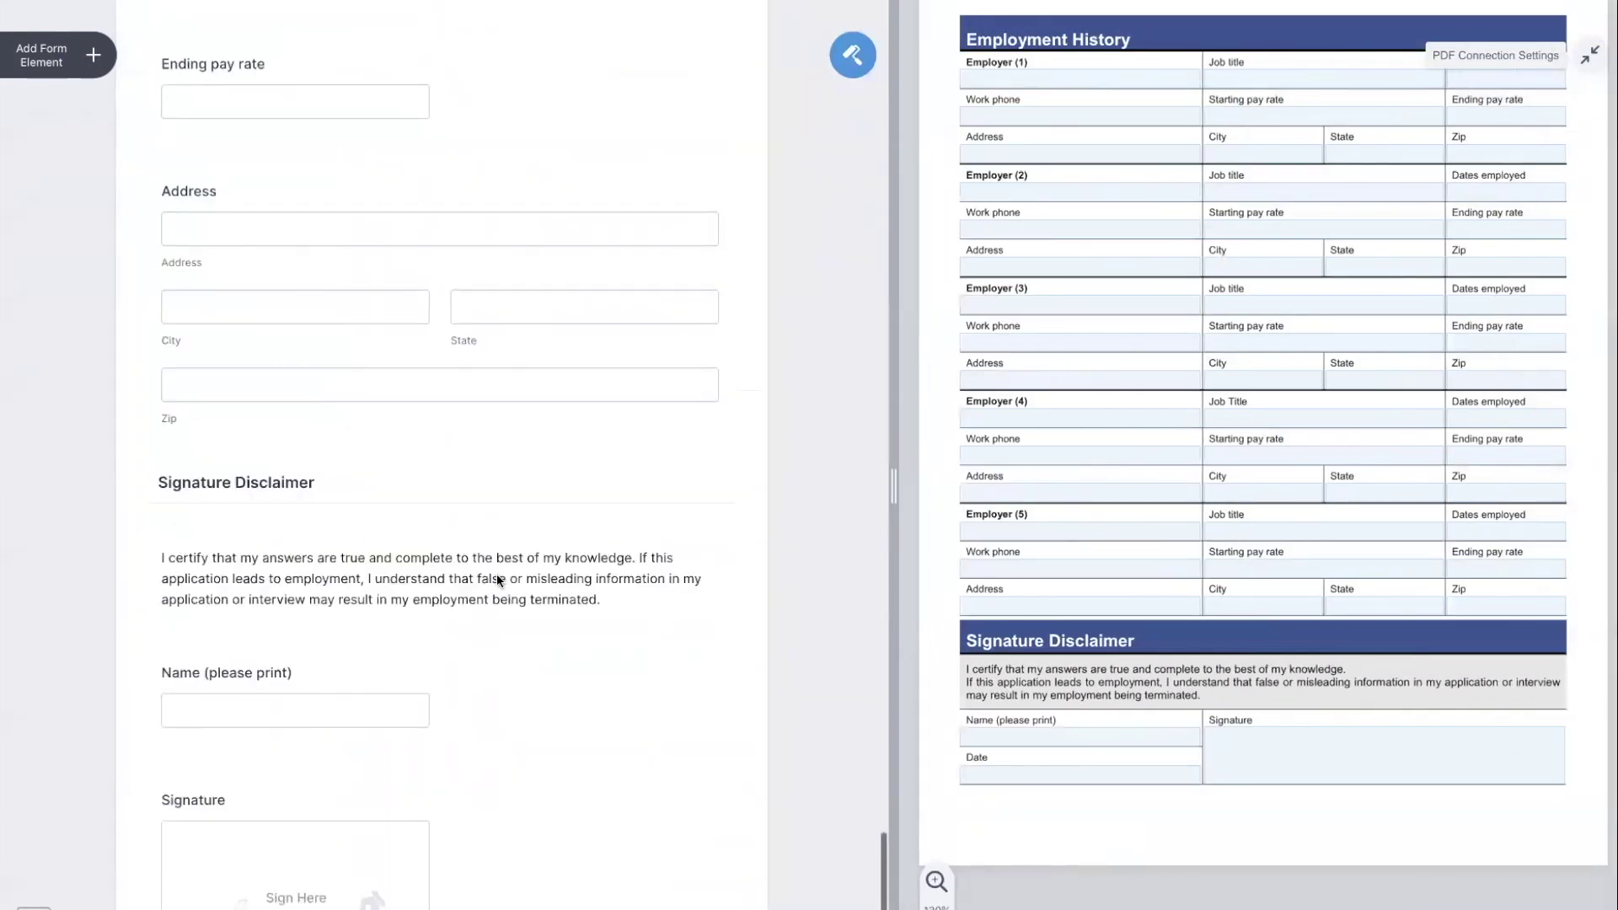
scroll(1021, 468, up, 10)
scroll(1024, 470, up, 2)
scroll(632, 556, up, 3)
scroll(261, 539, down, 2)
scroll(275, 575, up, 15)
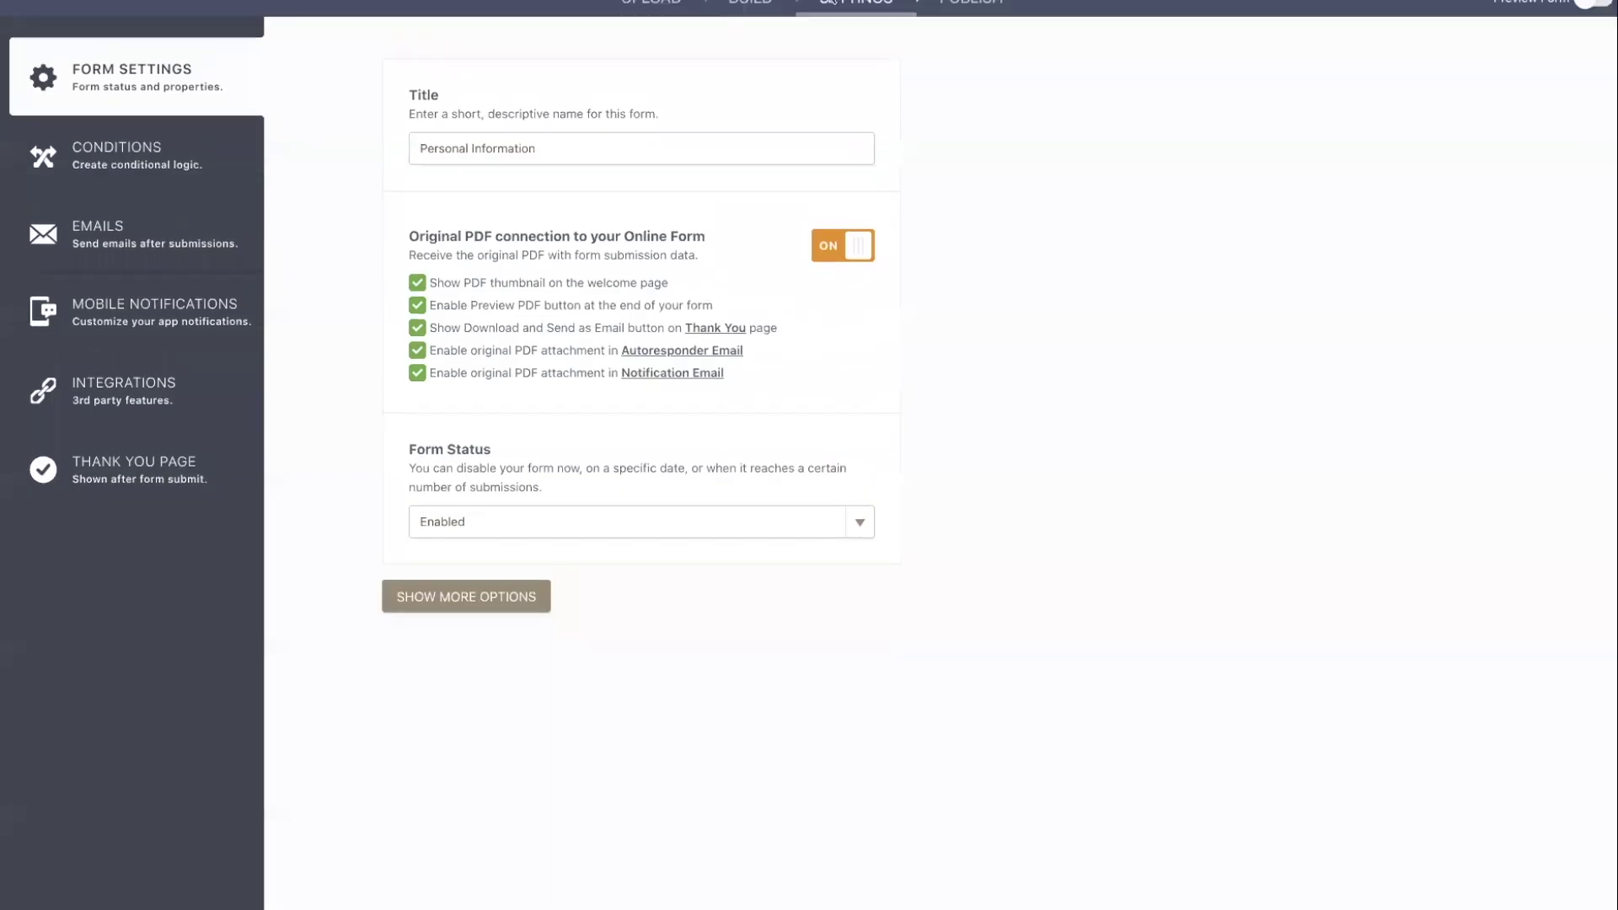
Replace the form title with 'Job Application' and go to the PUBLISH tab.
key(ctrl+a)
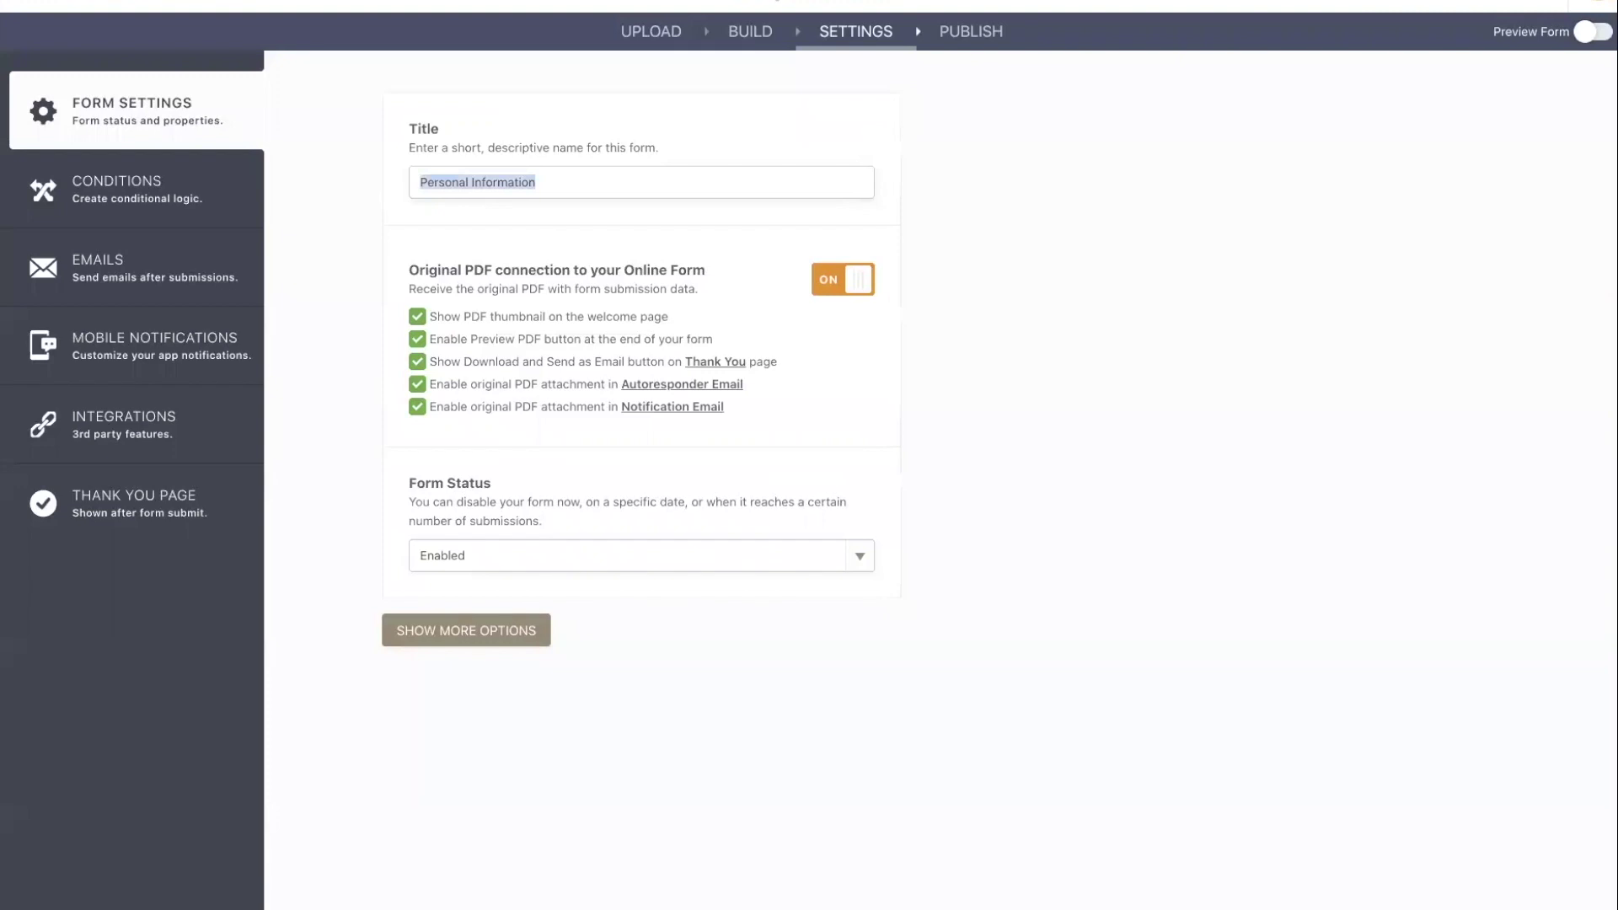
text(Job Application)
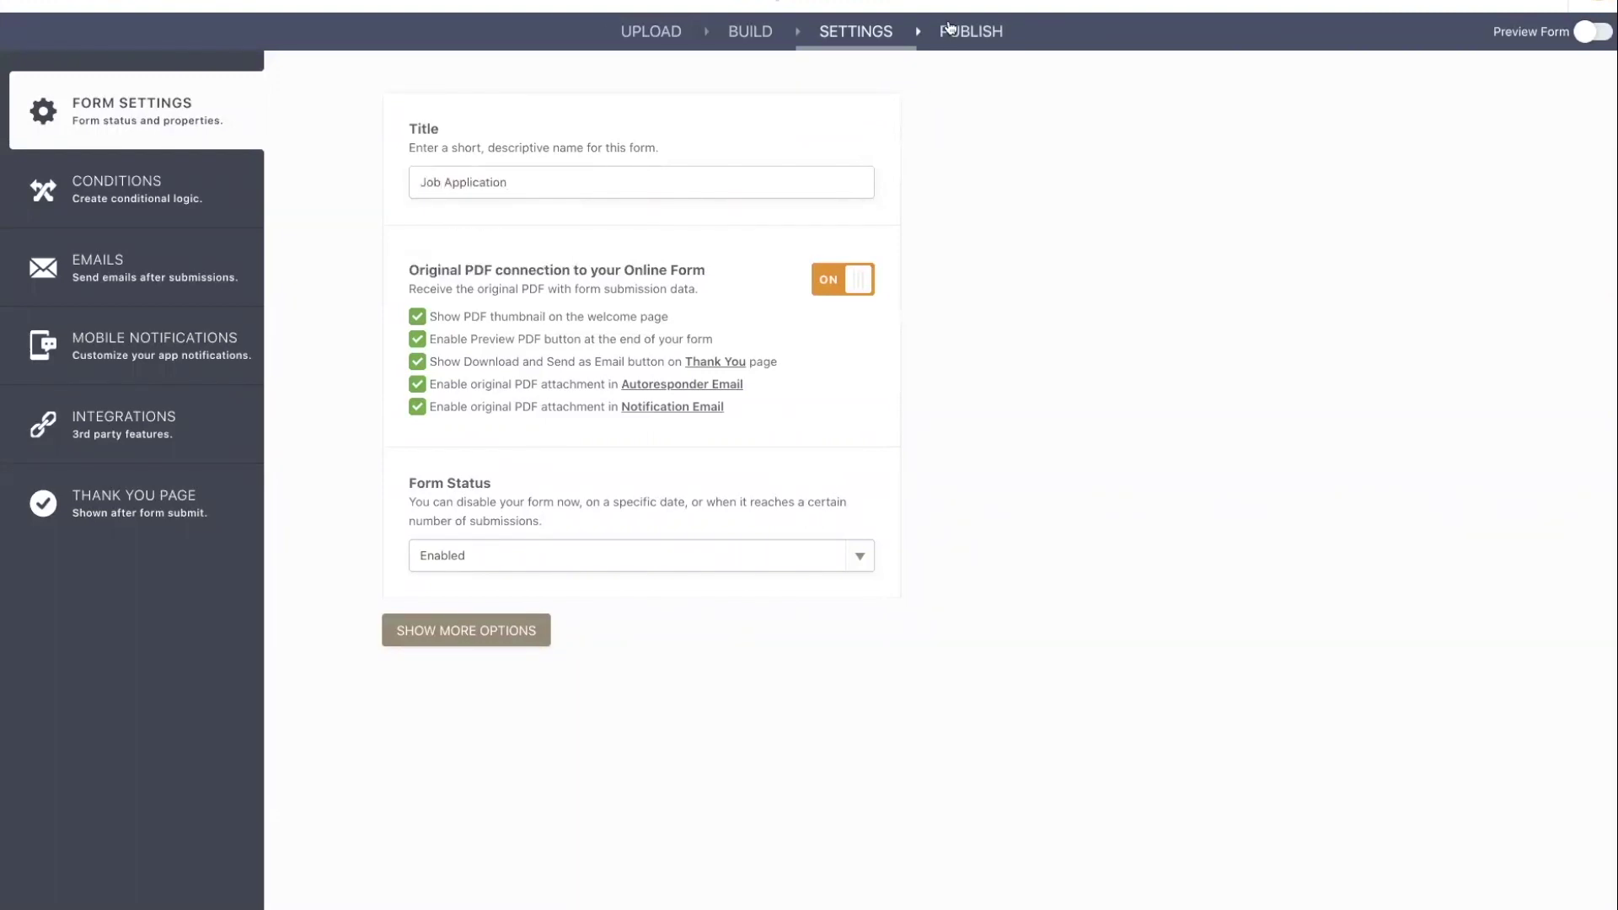
click(950, 28)
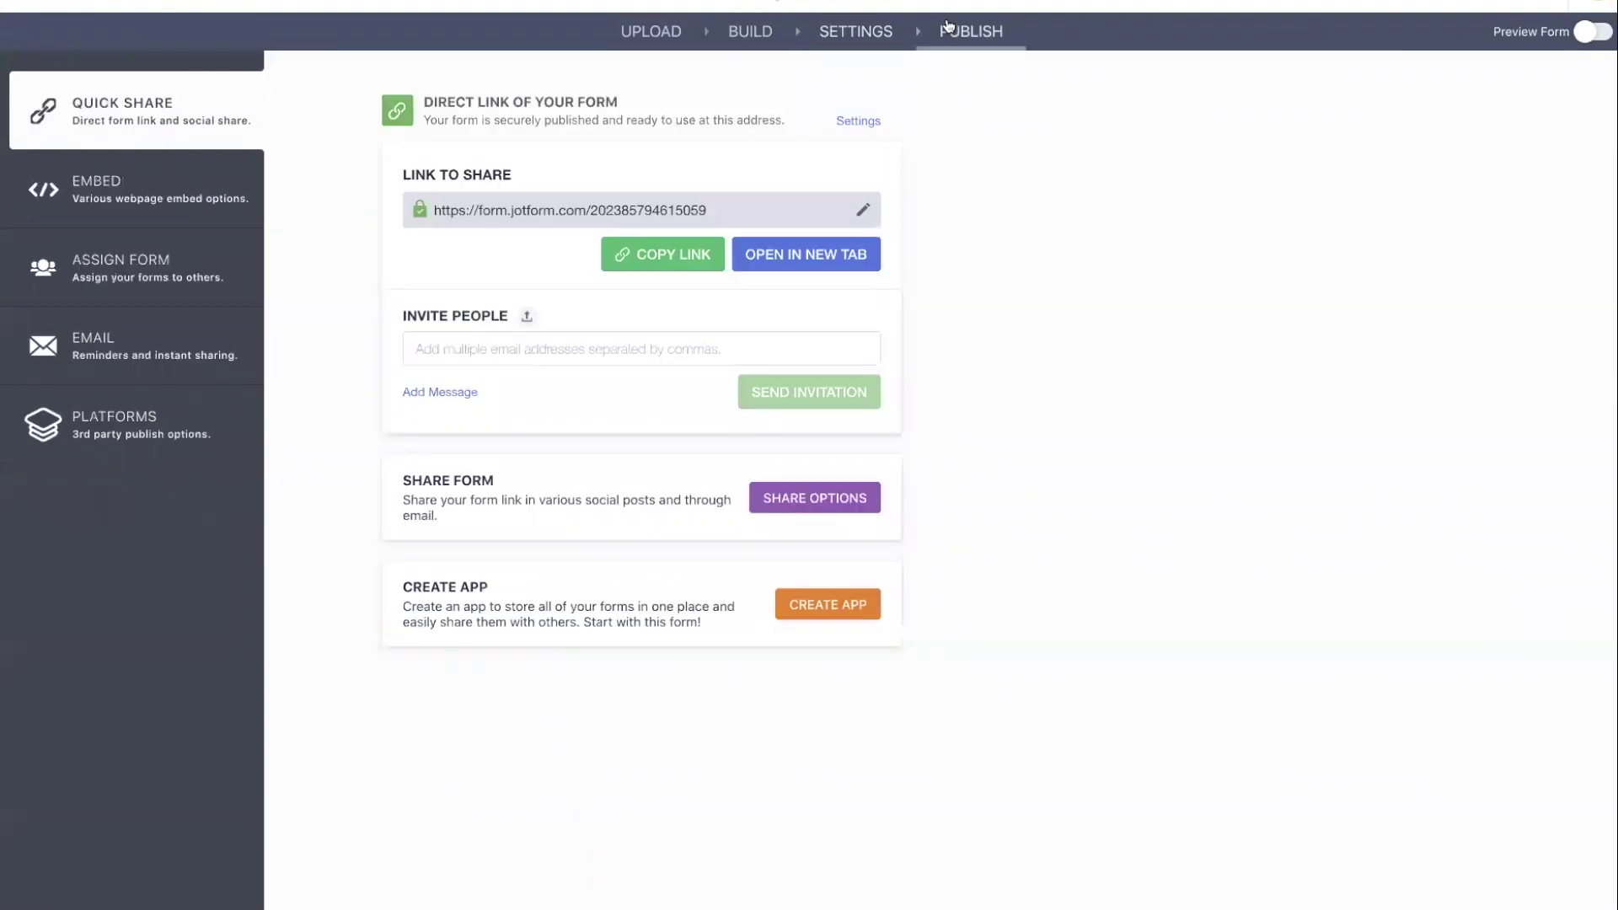
Assign the form by adding a colleague's e-mail address under Invite People and sending the invitation.
click(179, 269)
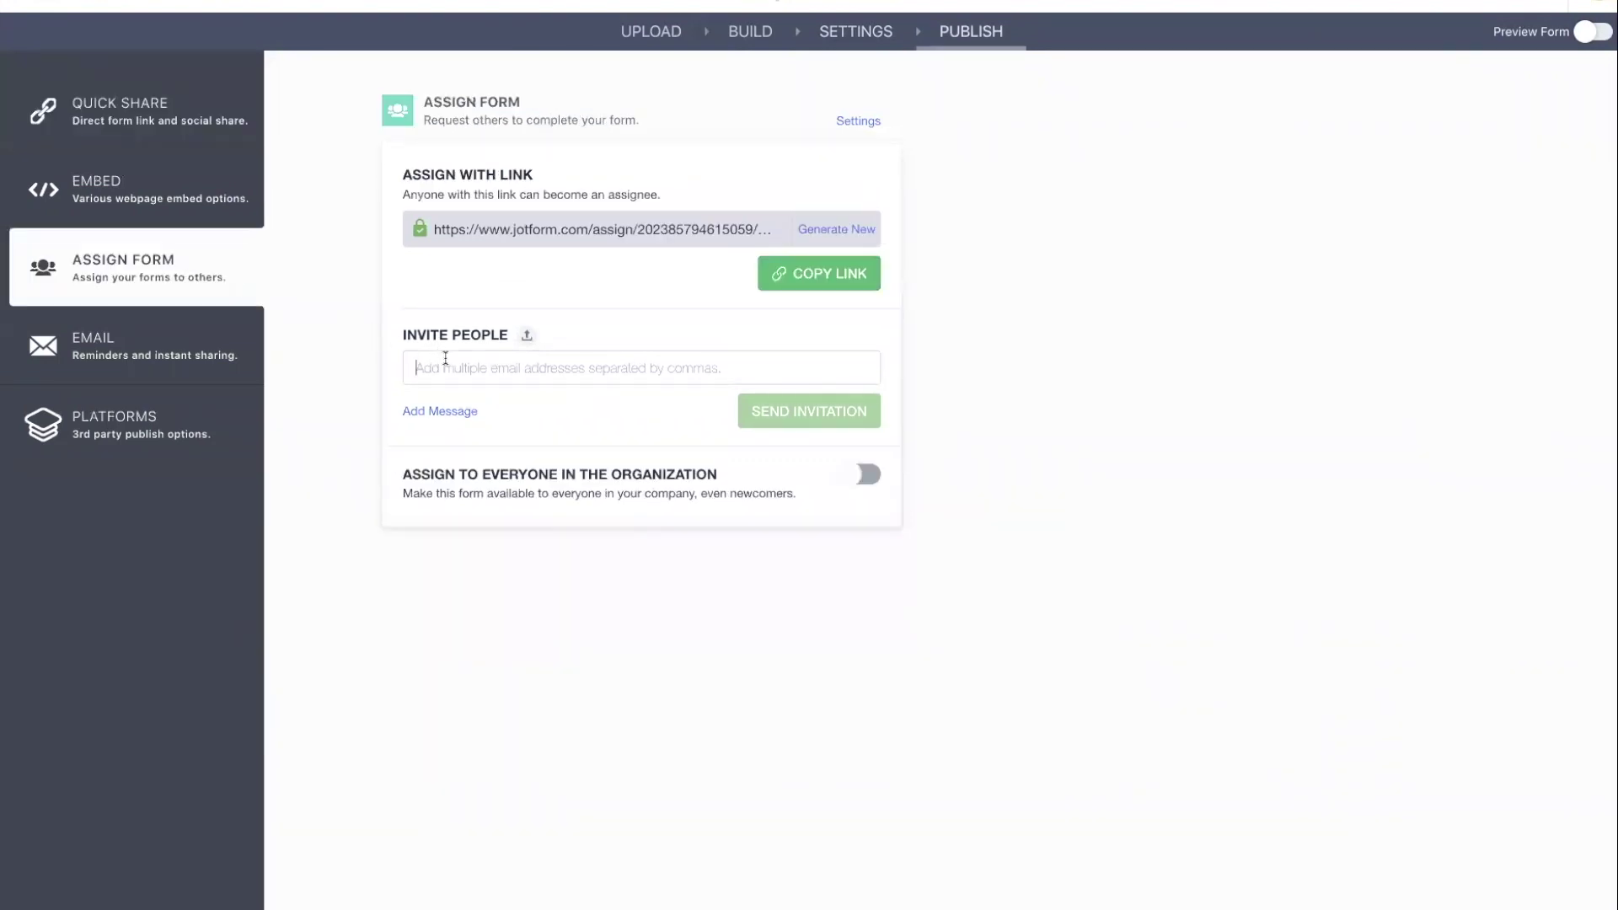
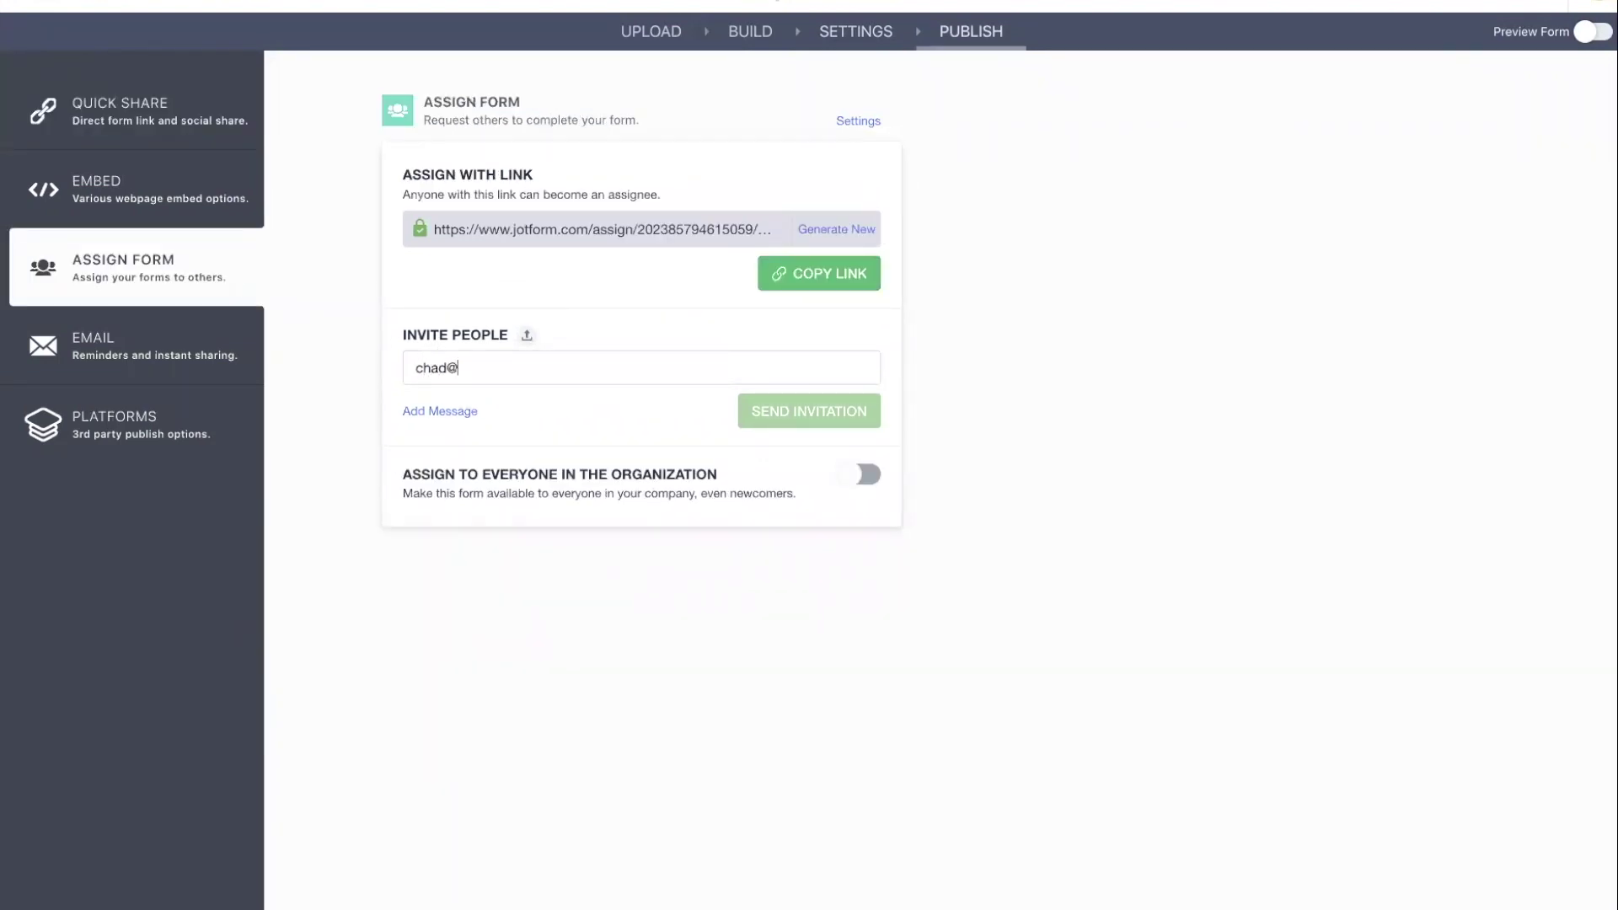
key(Return)
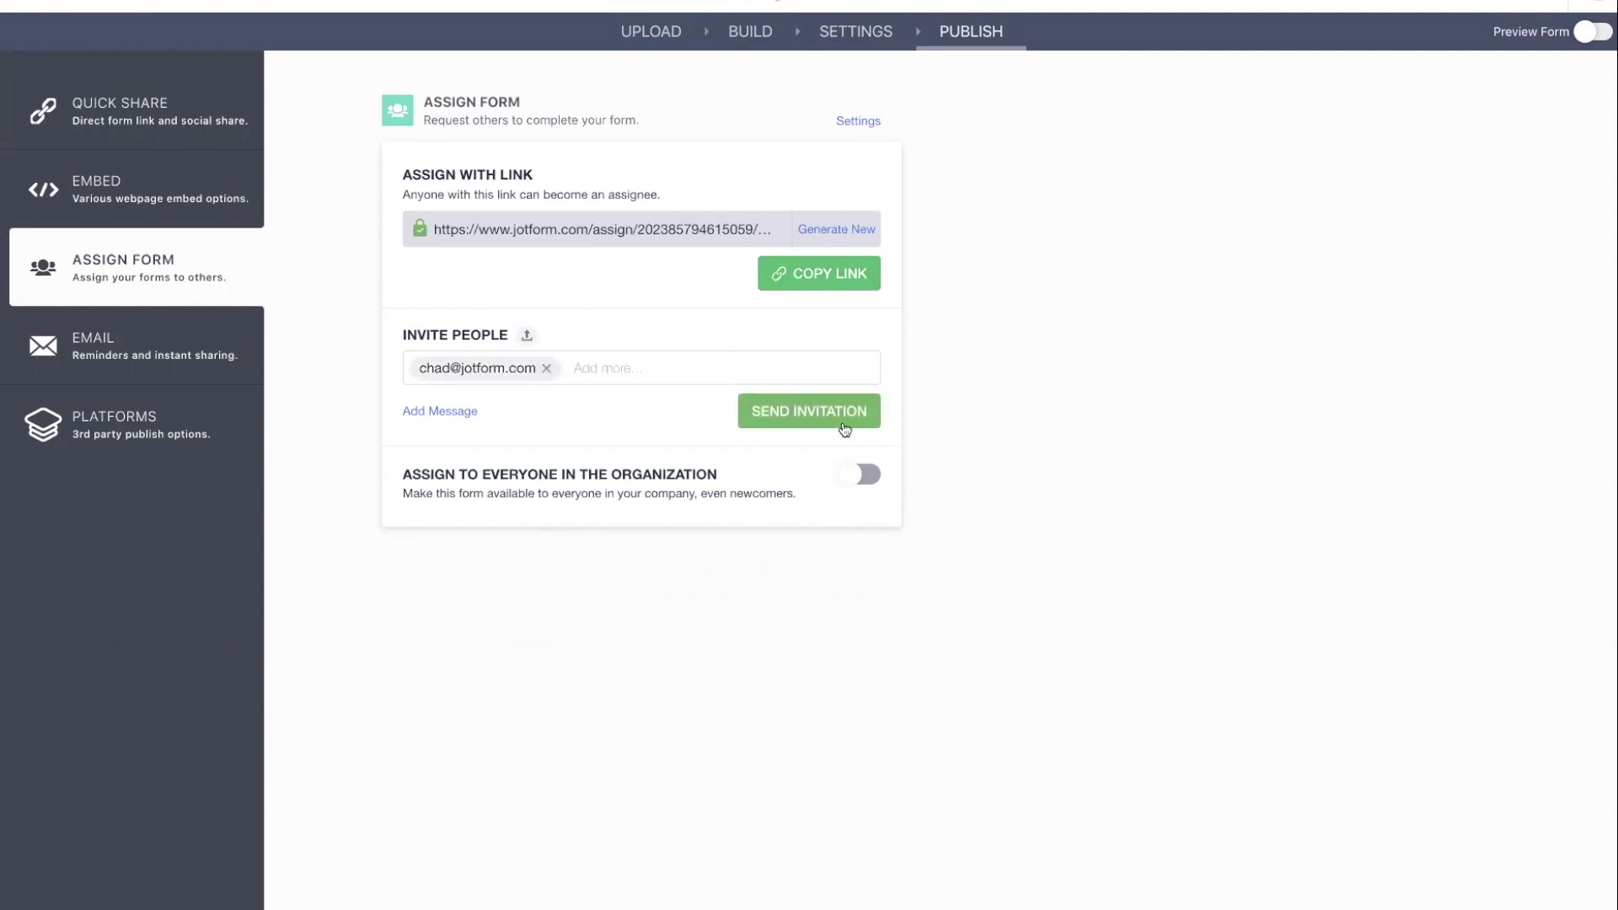
click(826, 418)
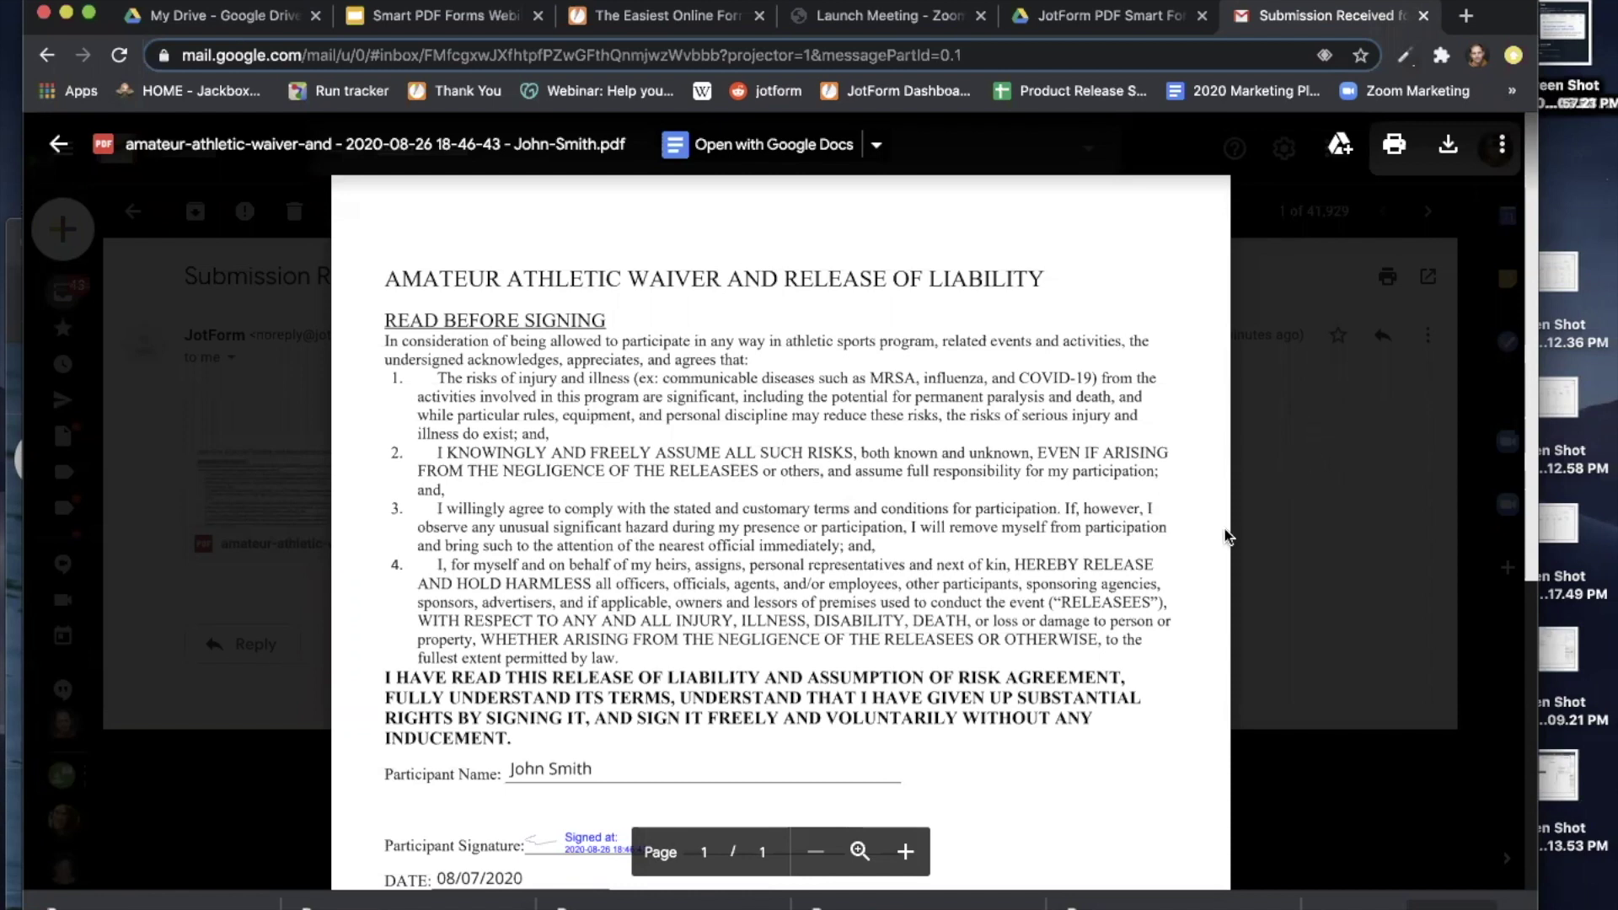
Scroll through the signed Amateur Athletic Waiver PDF, checking the name, signature and 08/07/2020 date.
scroll(1227, 536, down, 1)
scroll(1227, 536, down, 5)
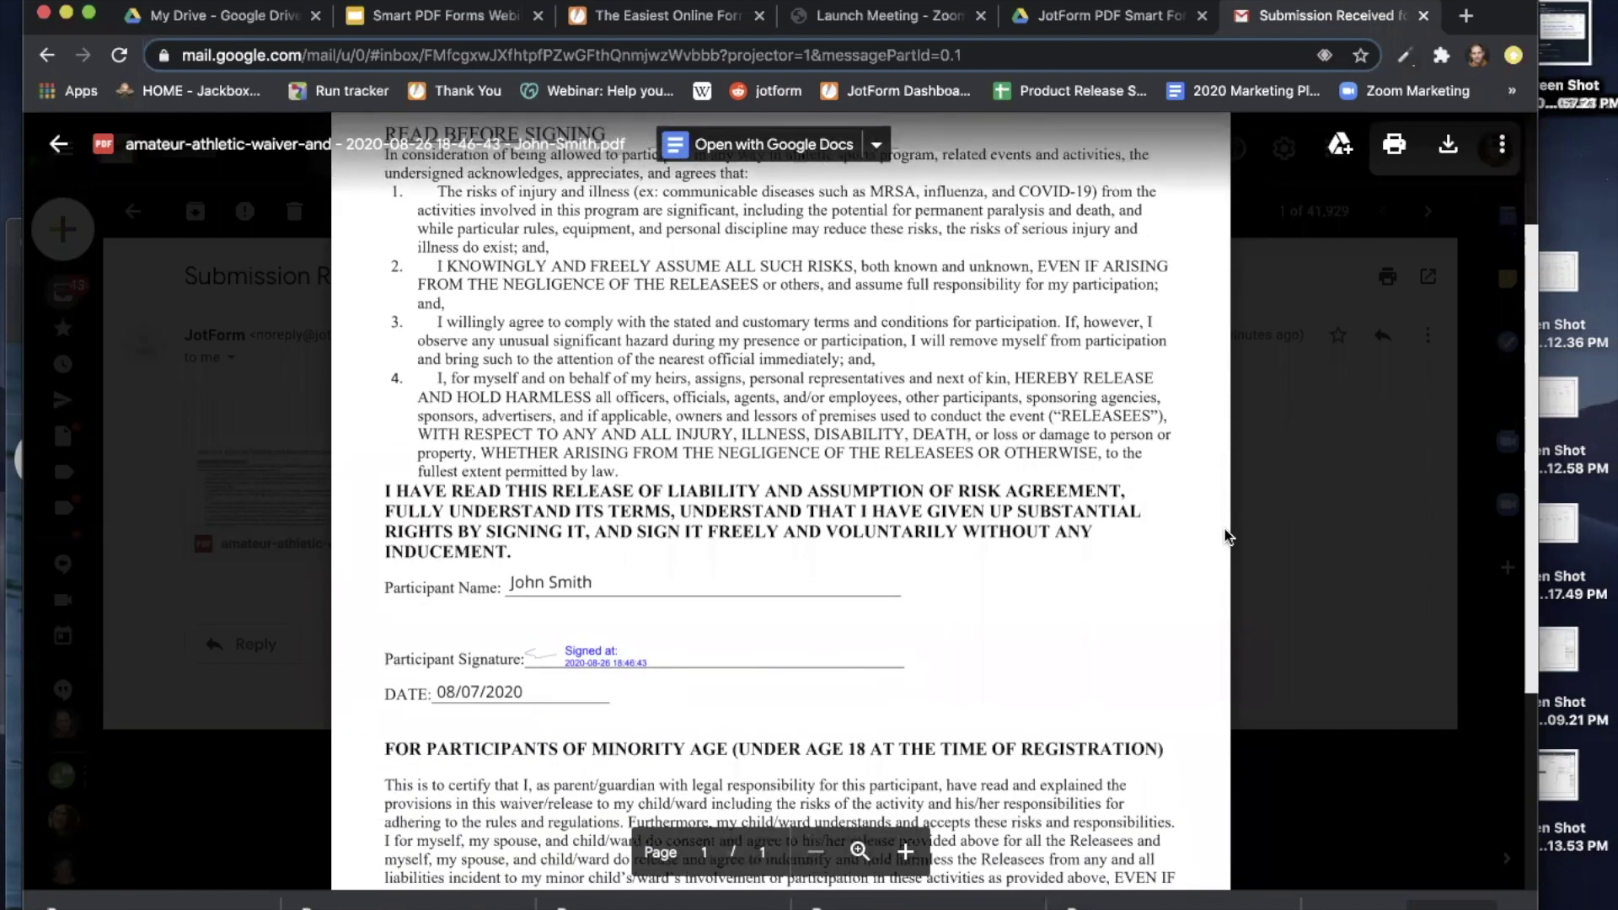
scroll(1227, 535, down, 3)
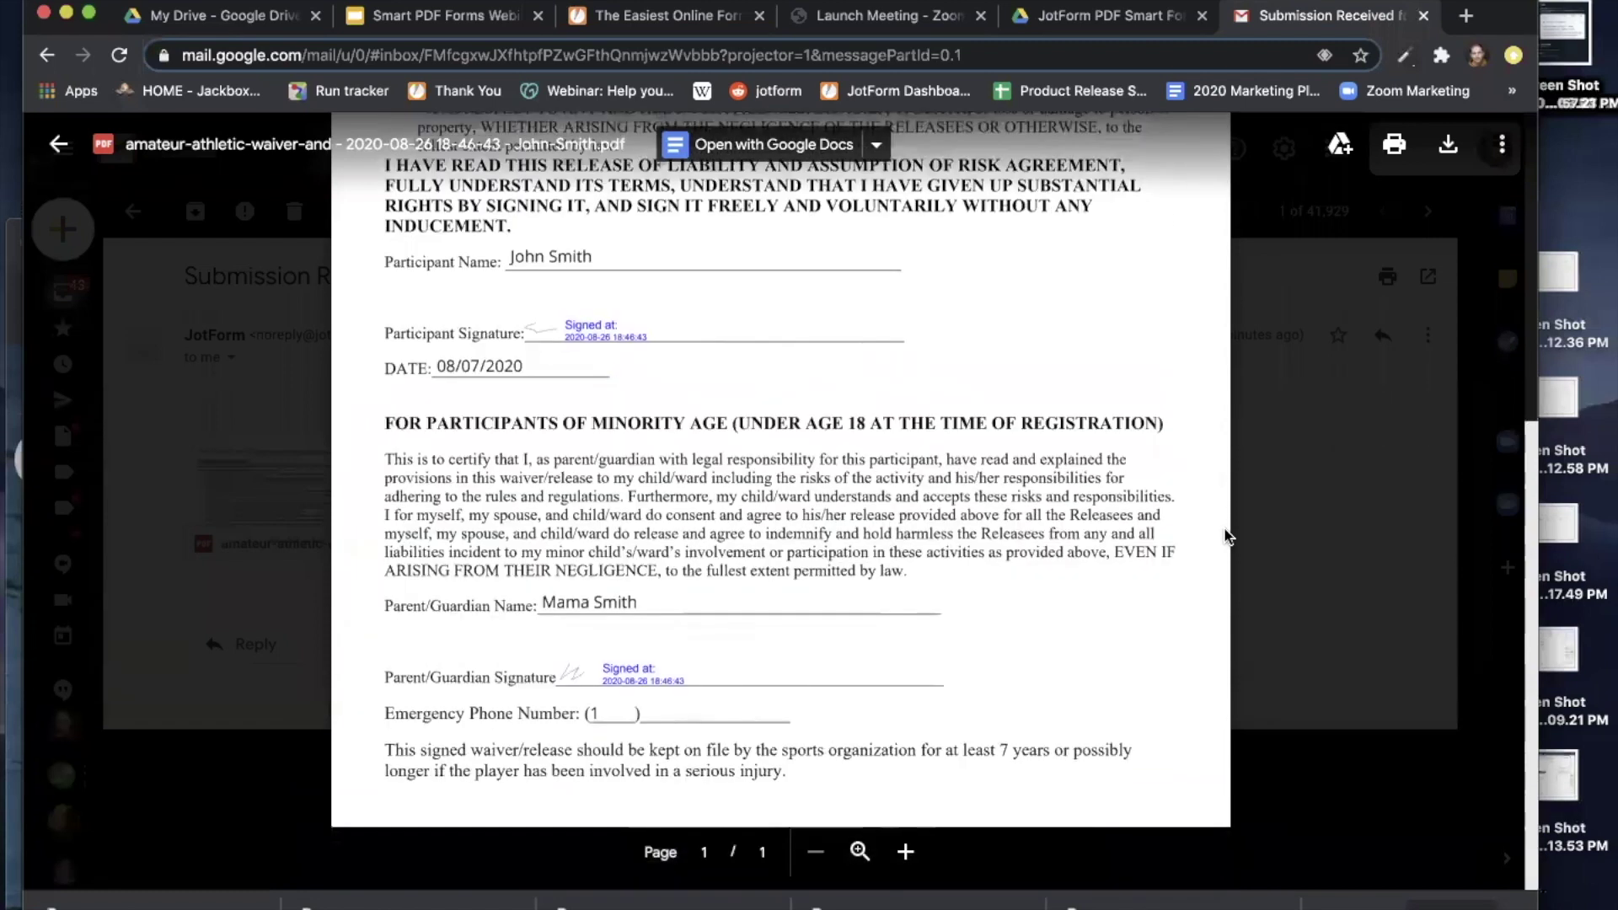
scroll(1227, 536, up, 3)
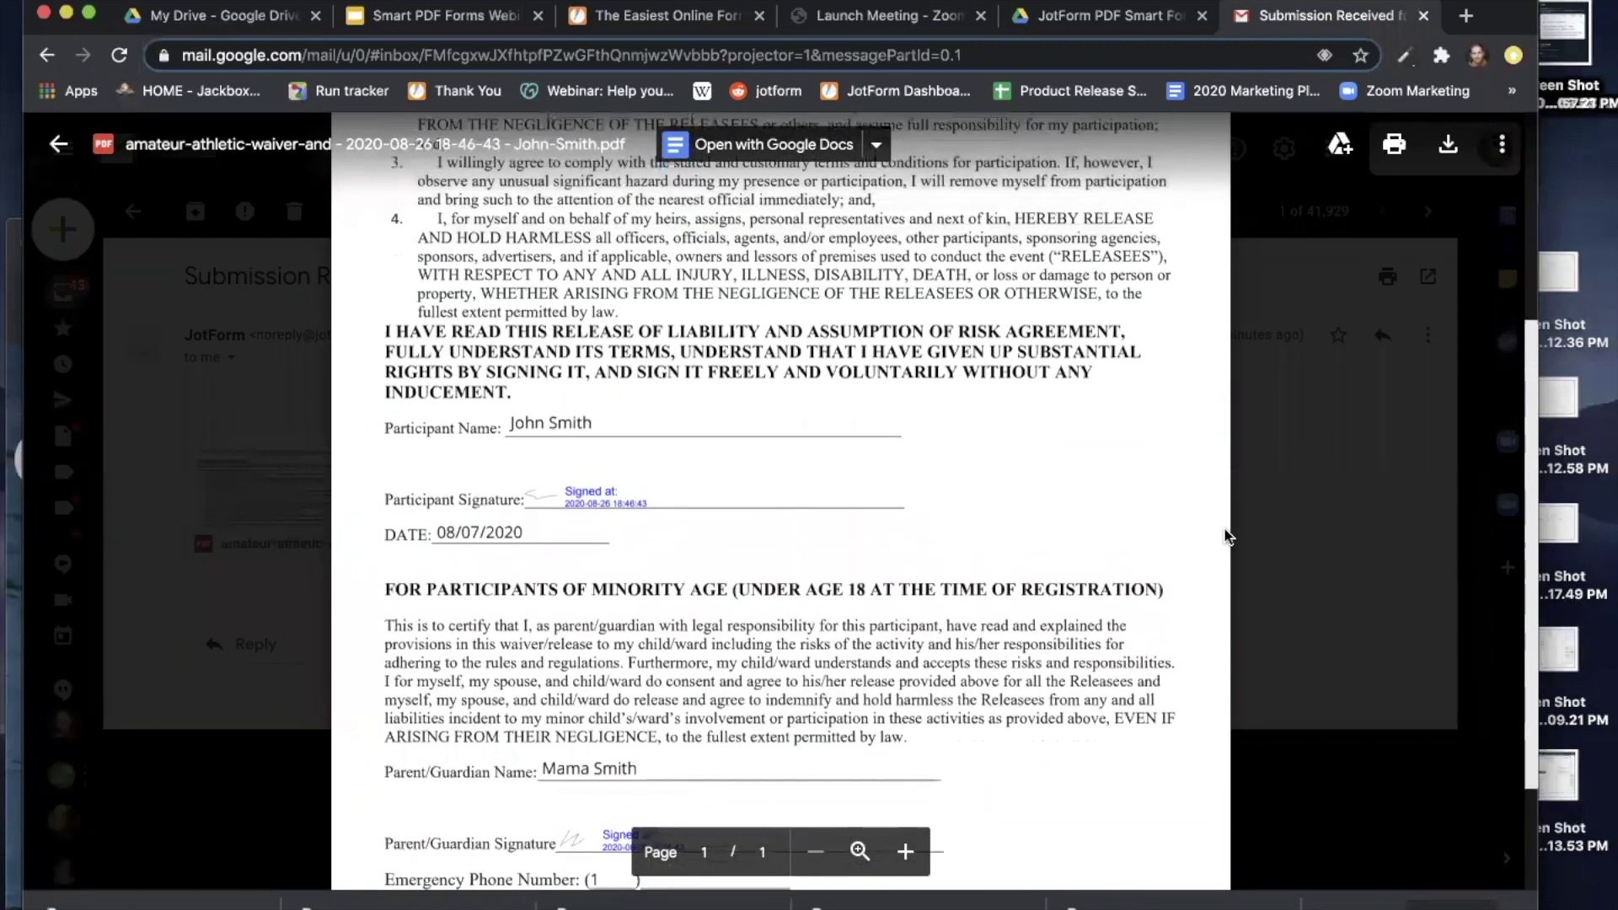
scroll(1227, 536, up, 1)
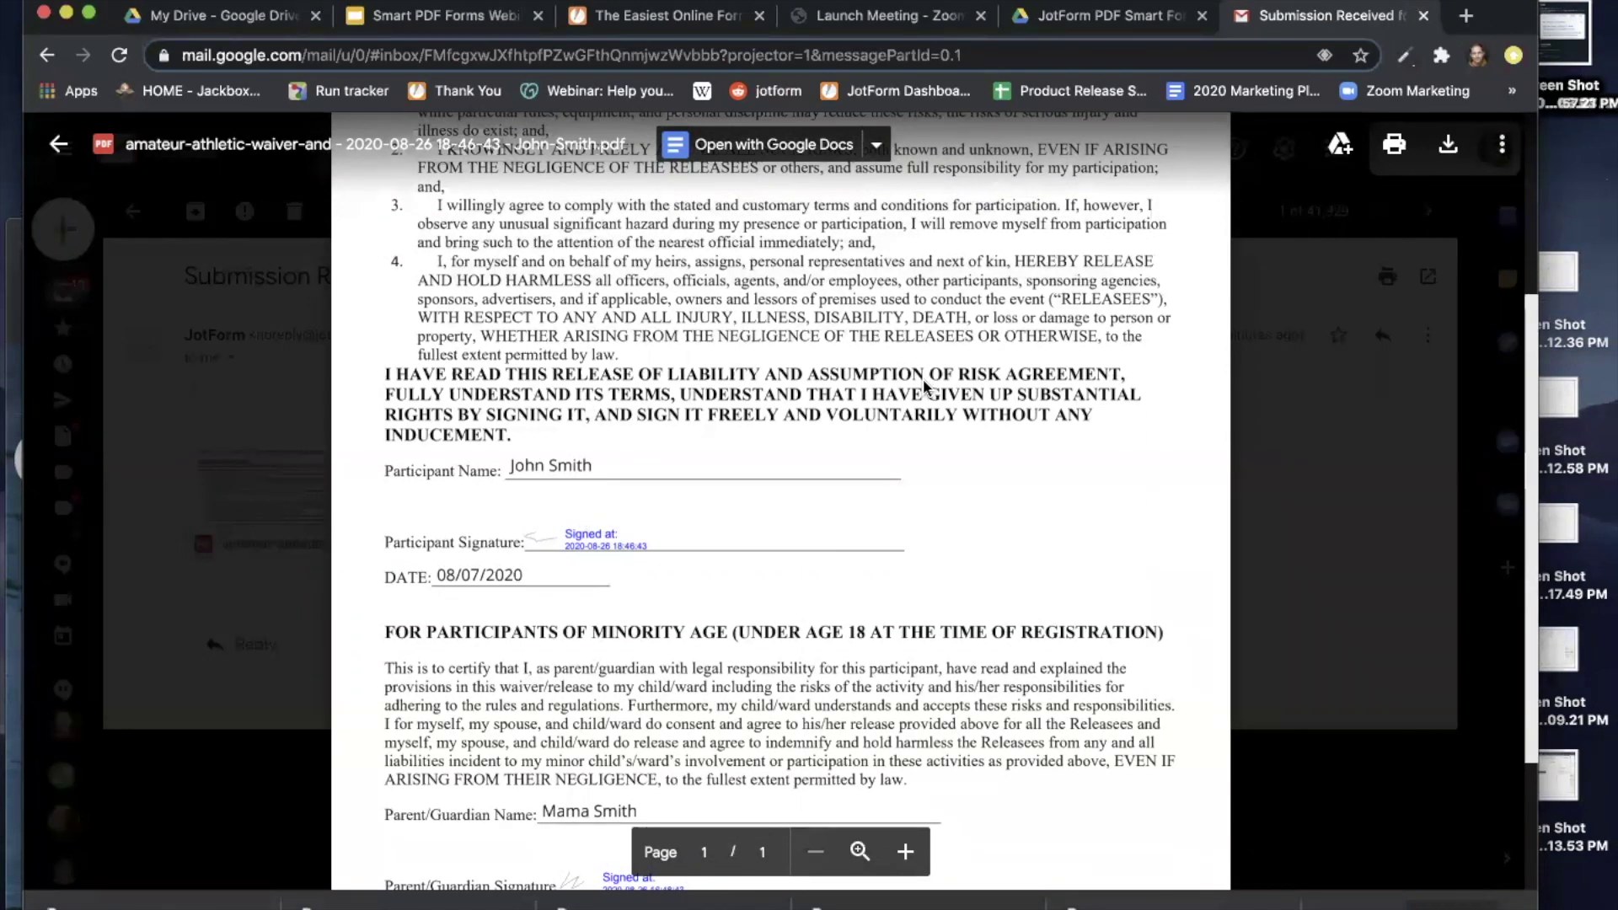
scroll(924, 386, down, 4)
scroll(925, 386, down, 1)
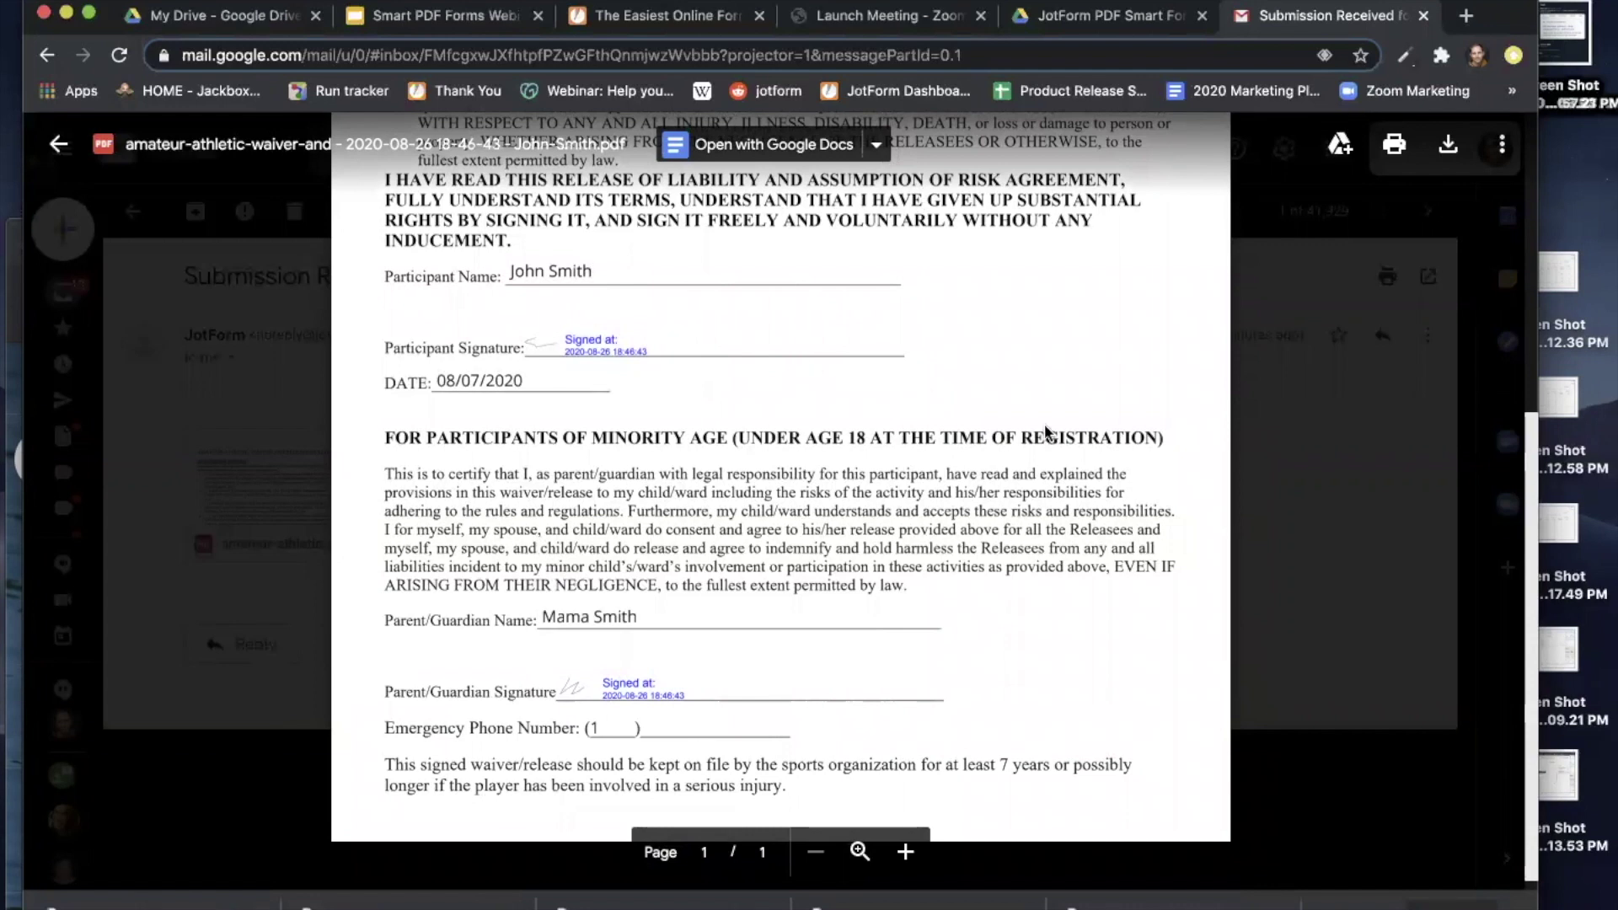
scroll(1087, 449, down, 1)
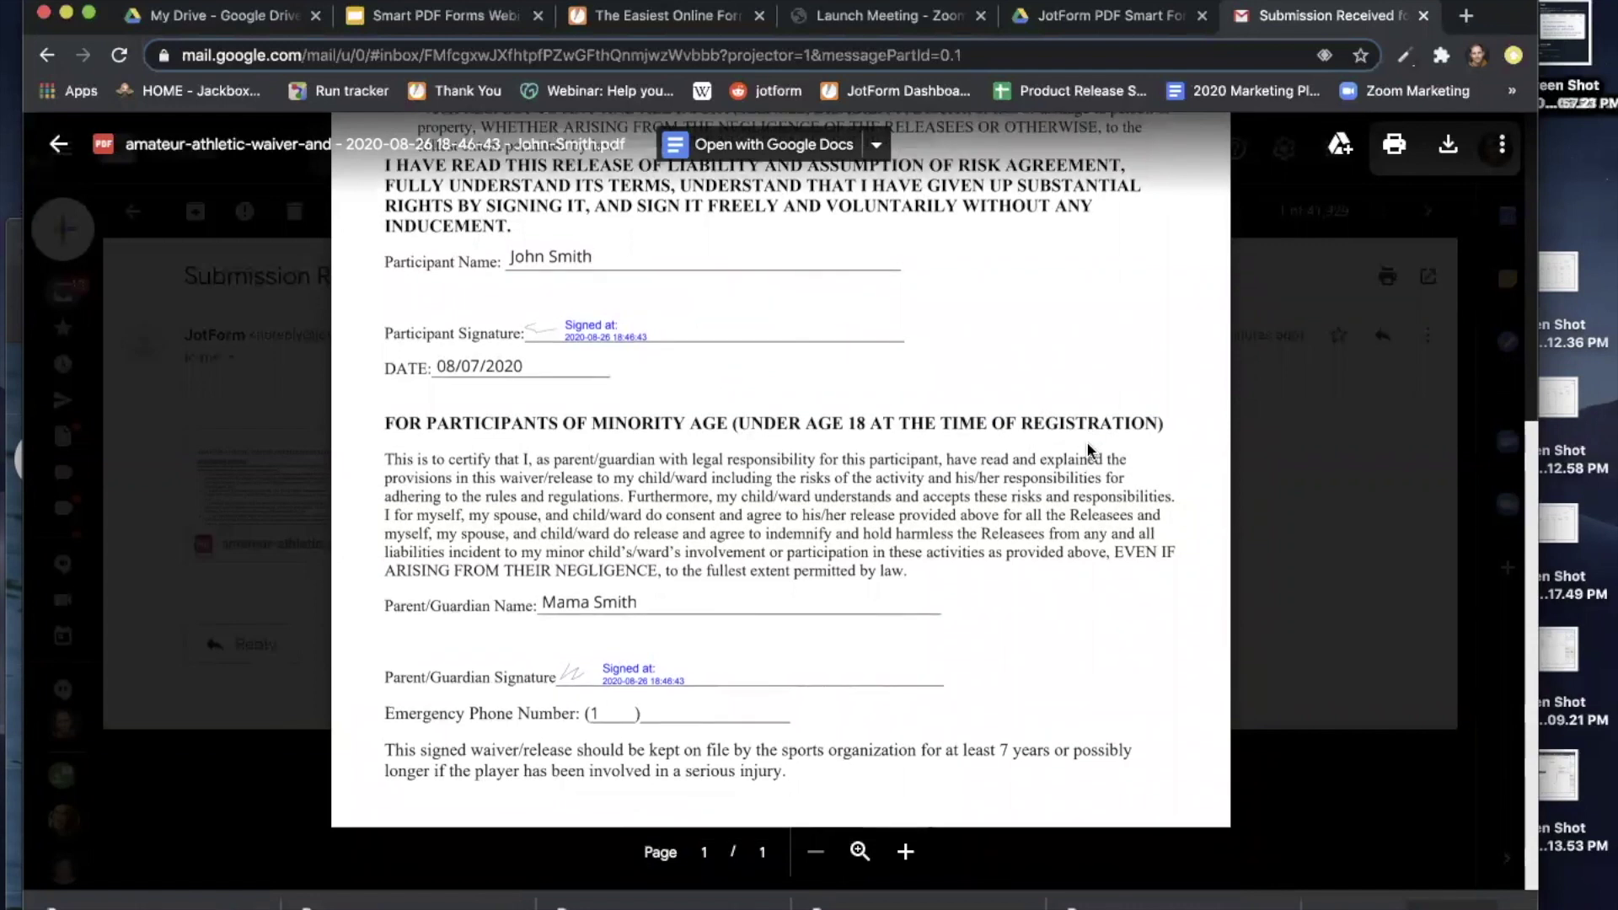
scroll(1086, 449, up, 8)
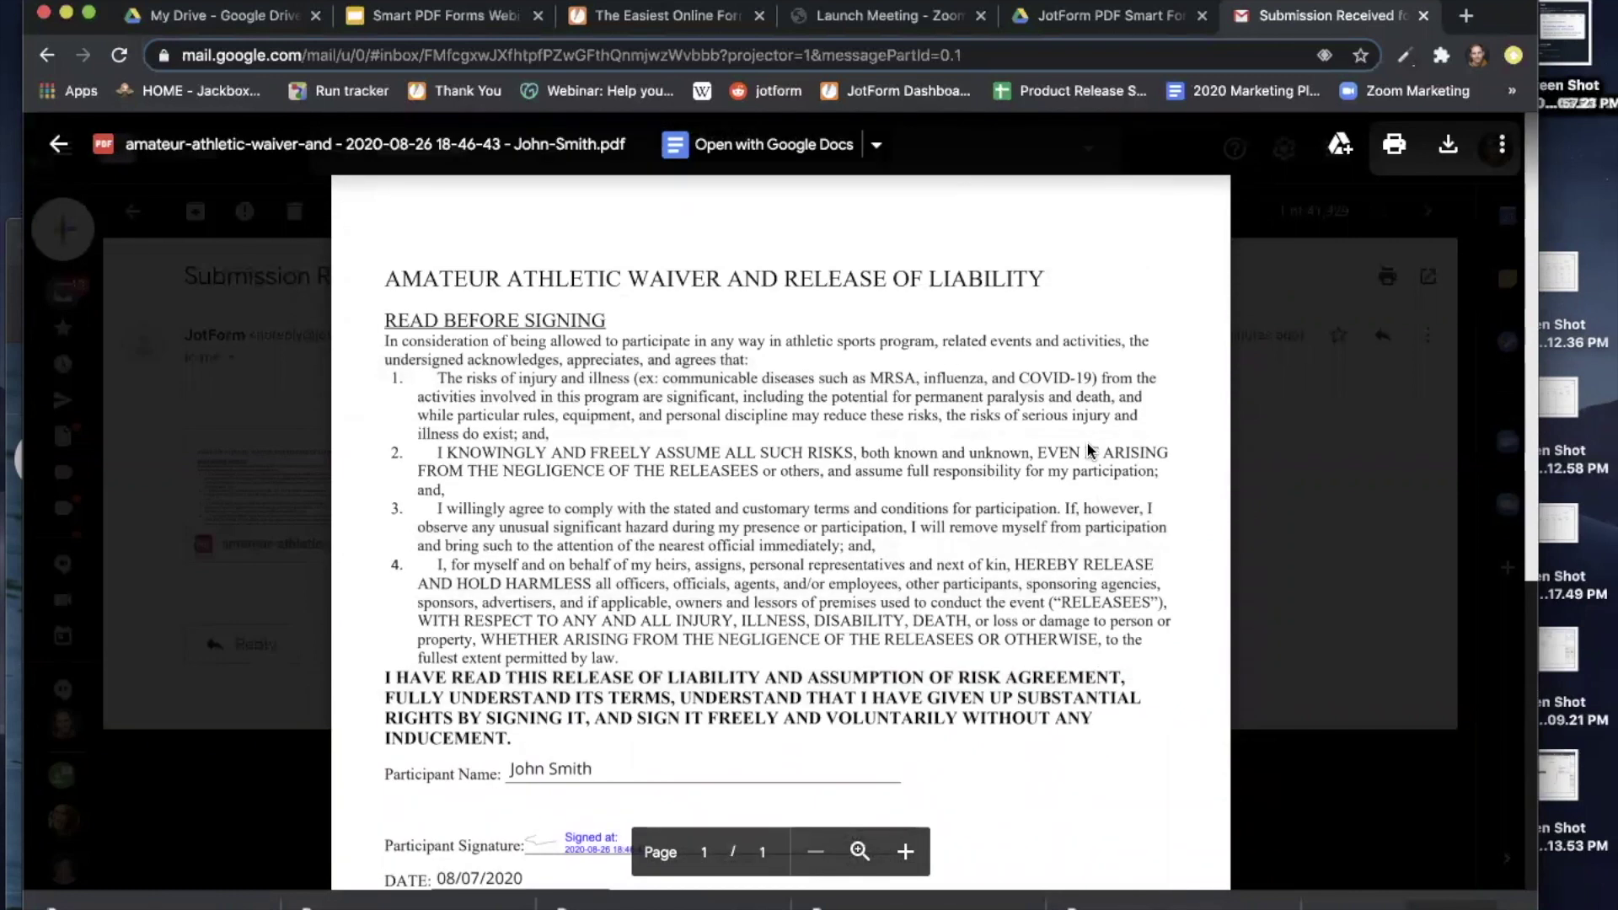
Return to the inbox and open the Job Application form from the 'New form assigned to you!' email.
click(57, 148)
mouse_move(51, 160)
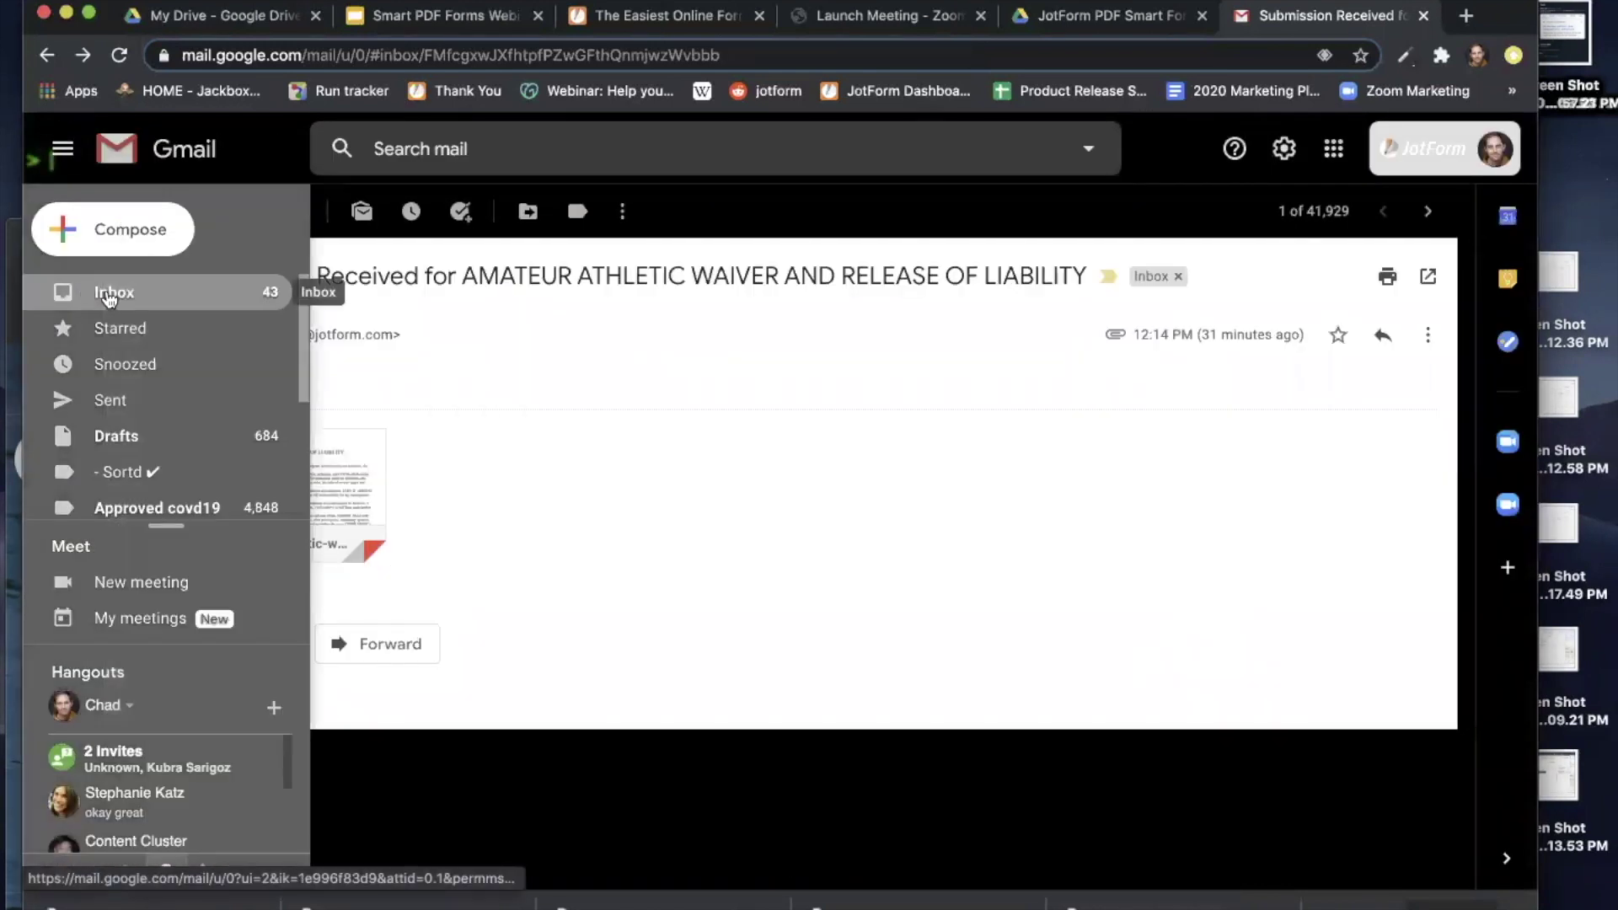
click(117, 296)
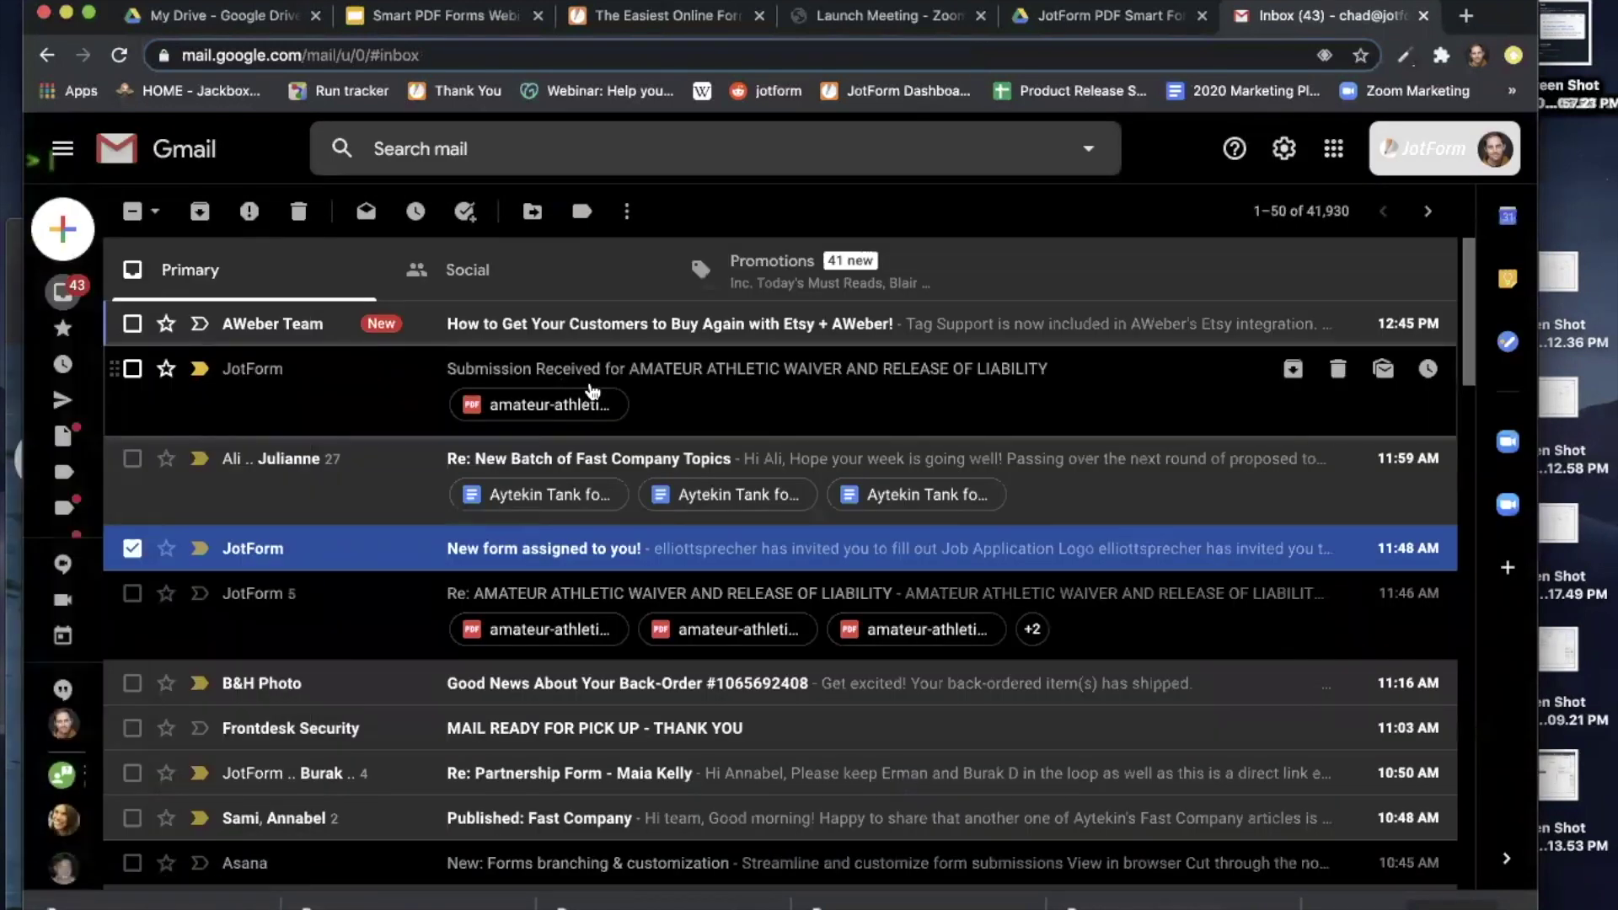
click(678, 551)
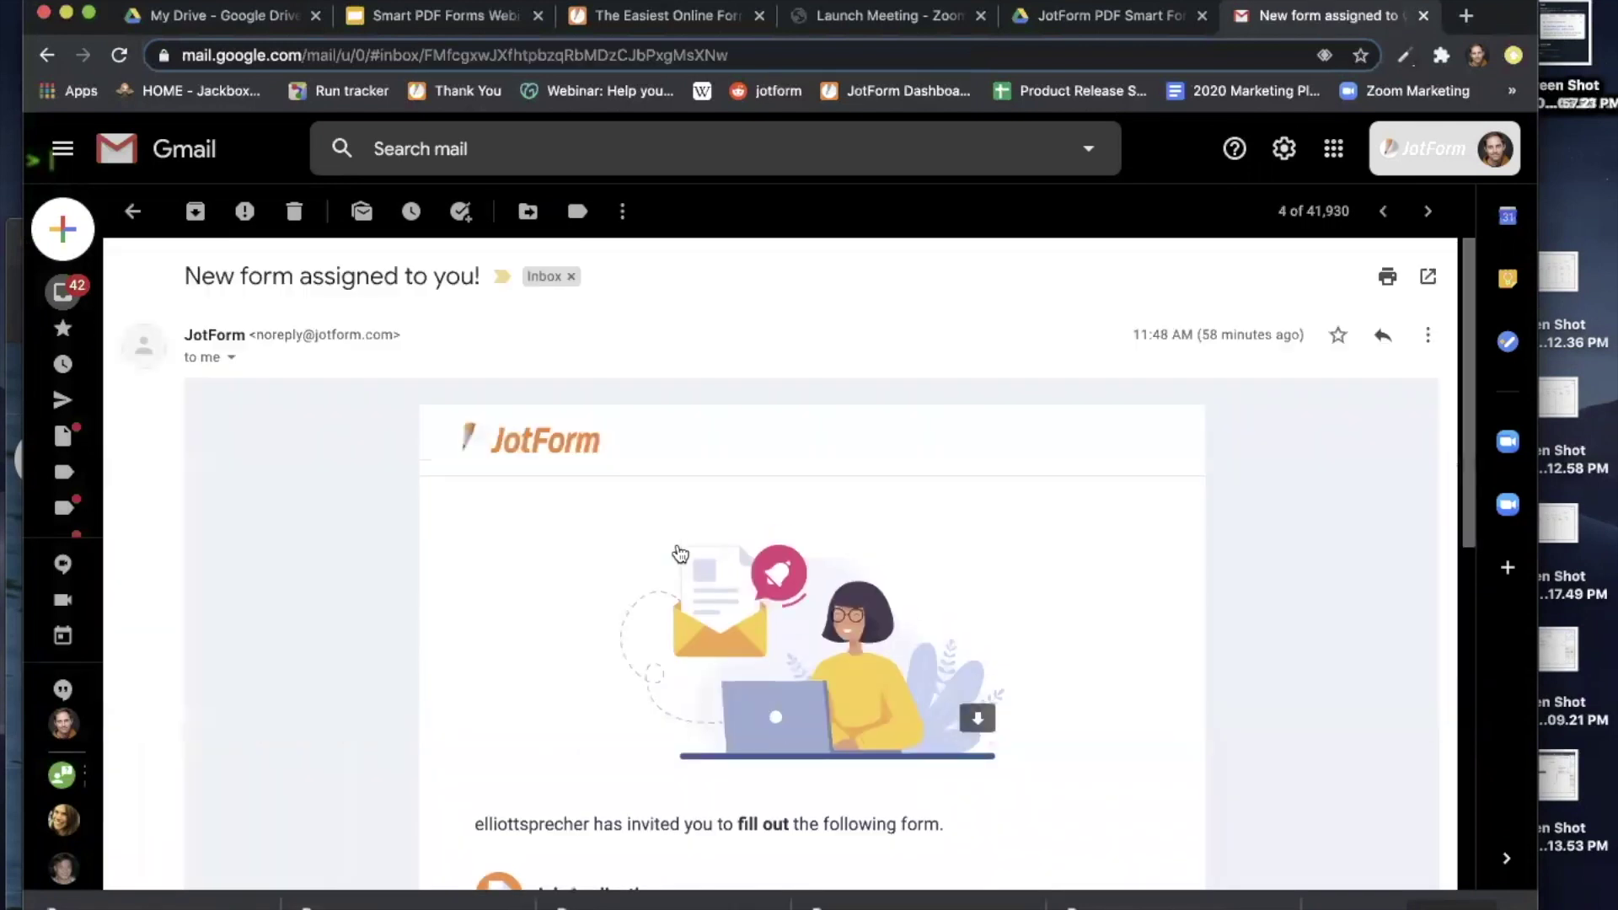
scroll(943, 588, down, 3)
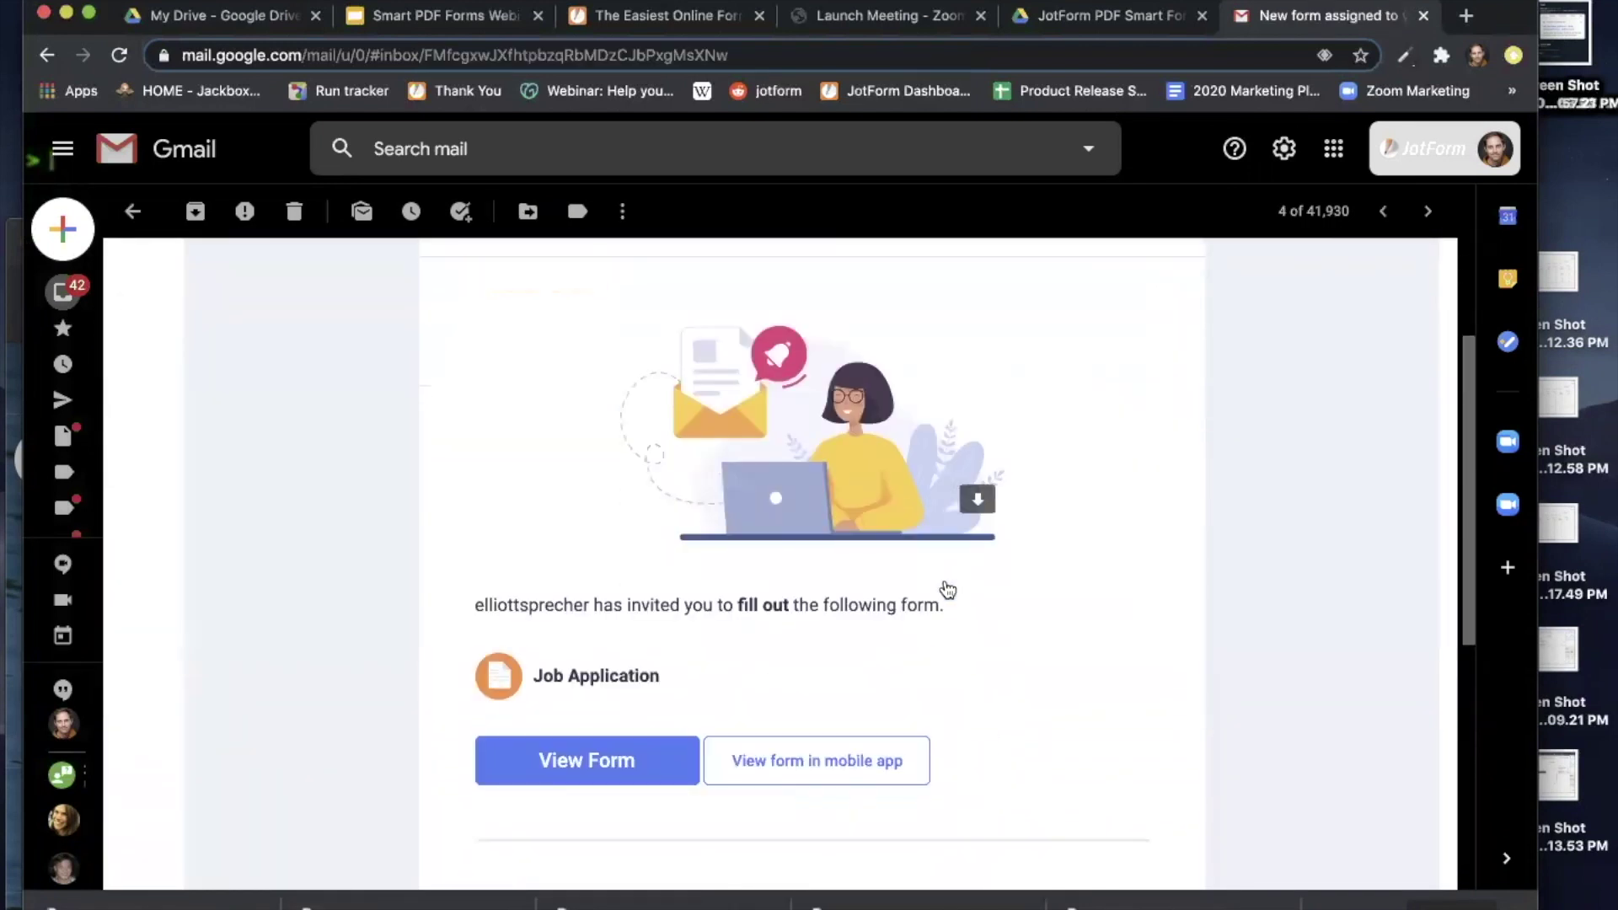
scroll(949, 588, down, 1)
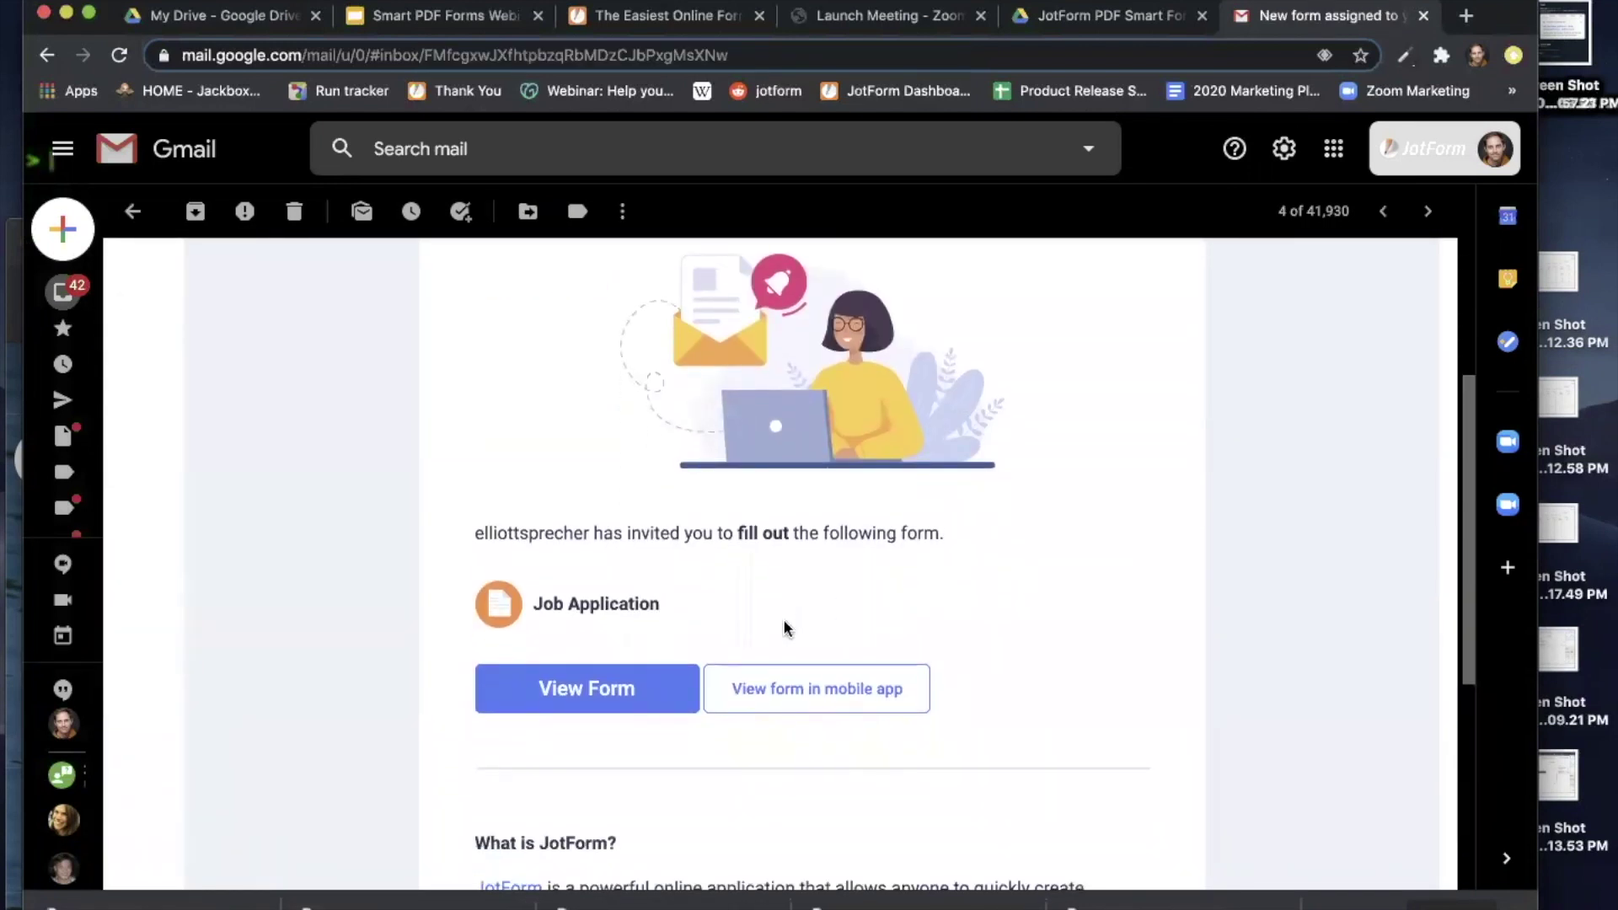
click(601, 697)
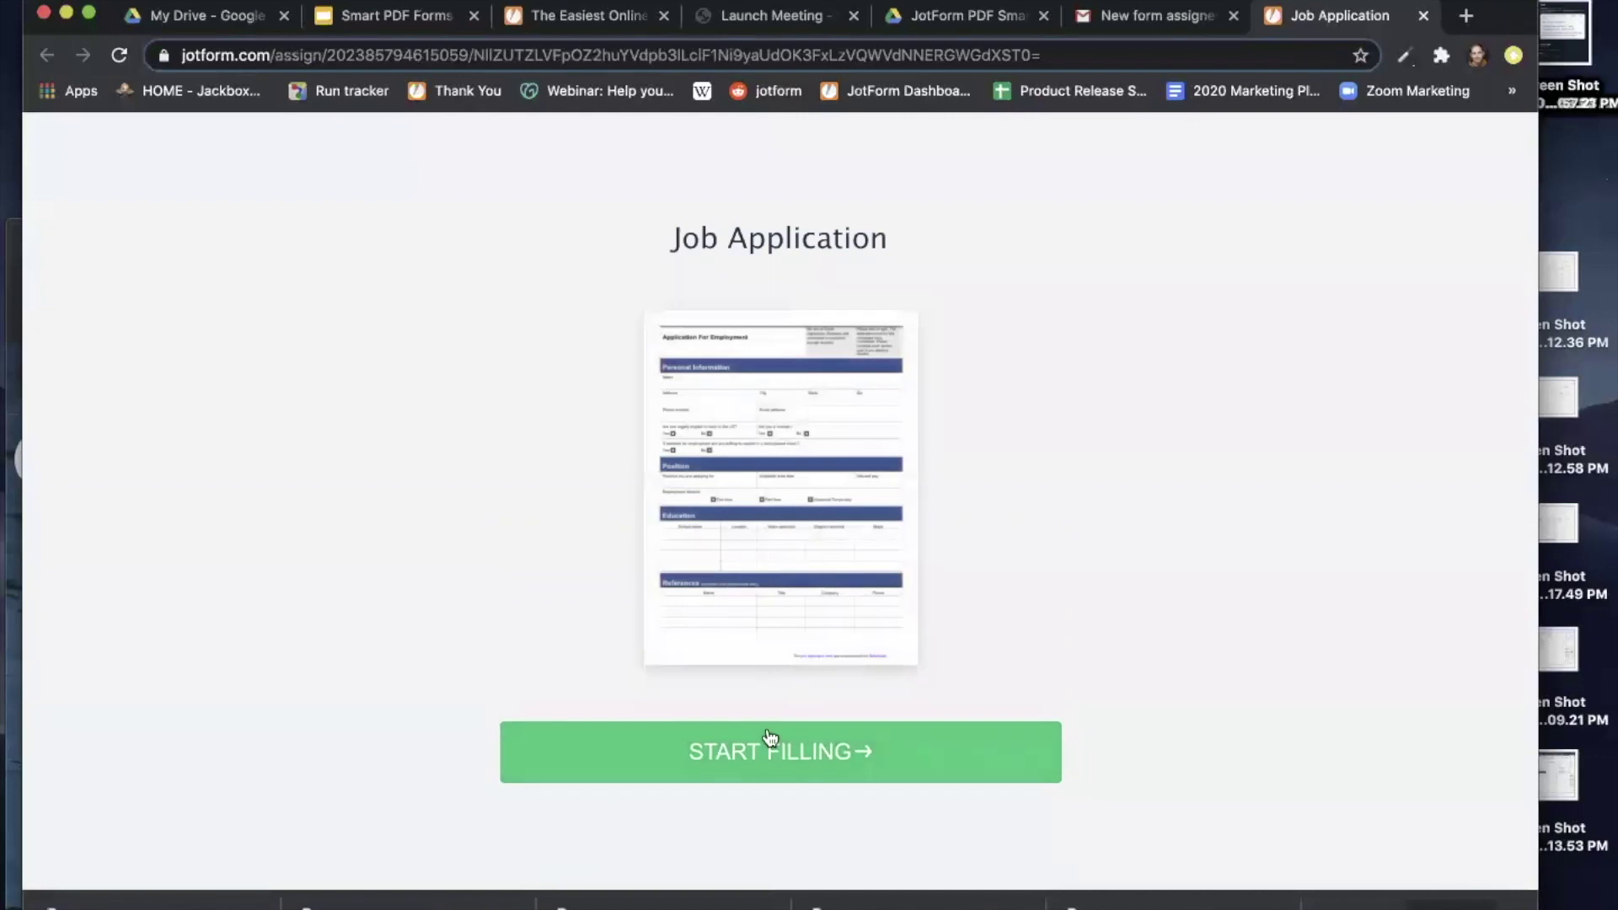
Start filling the Job Application and scroll from Personal Information through employment history and back.
click(786, 765)
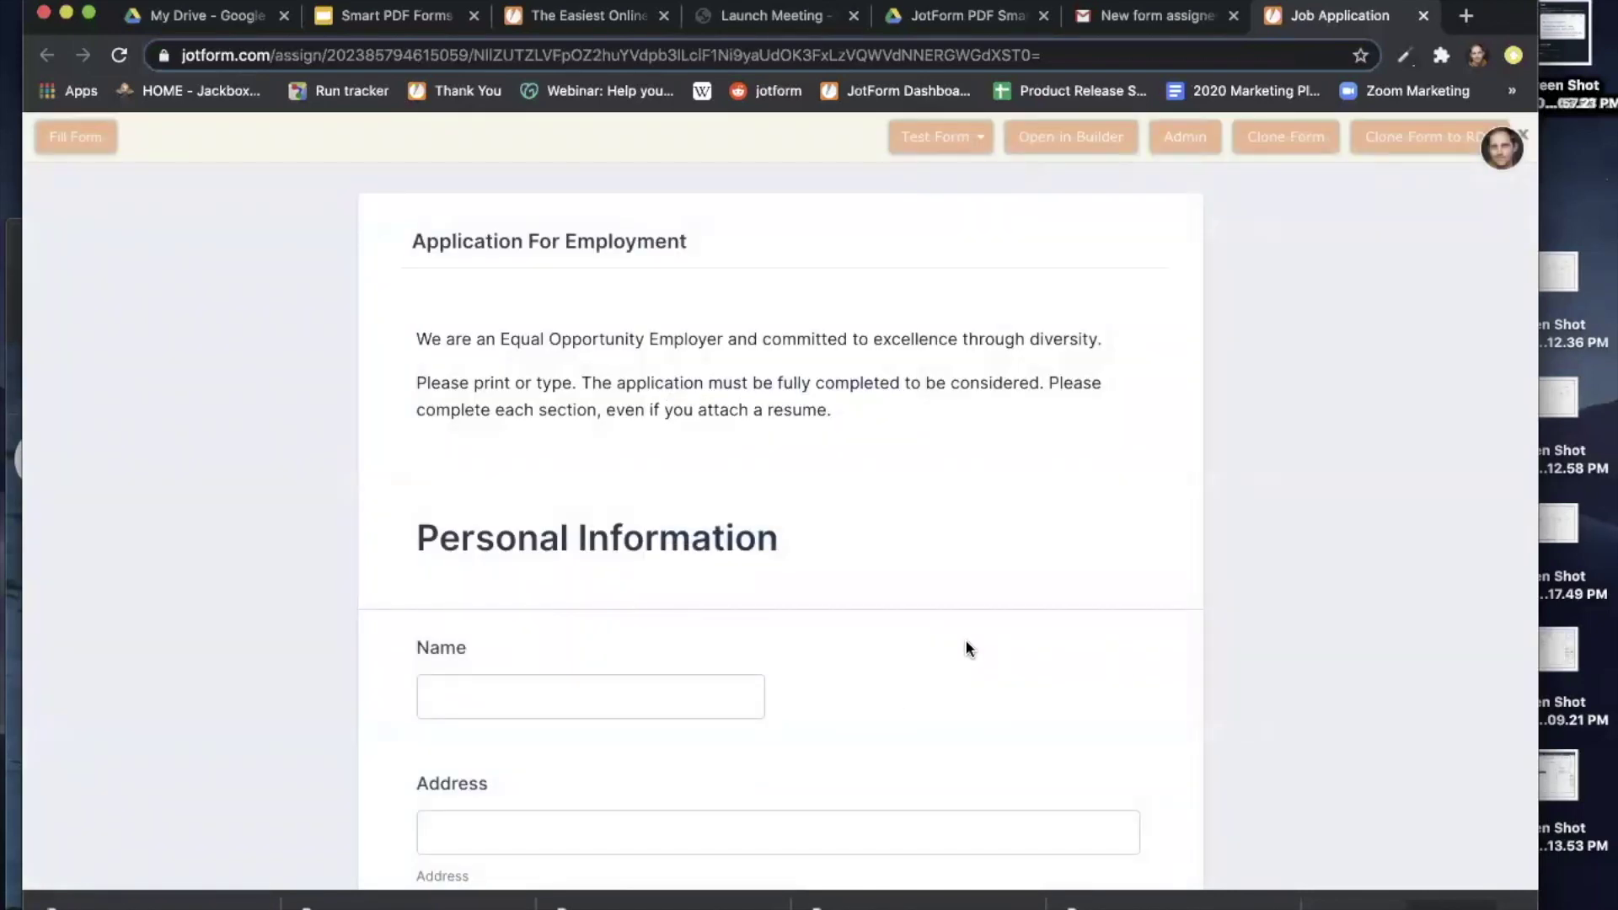
scroll(966, 645, down, 5)
scroll(966, 644, down, 15)
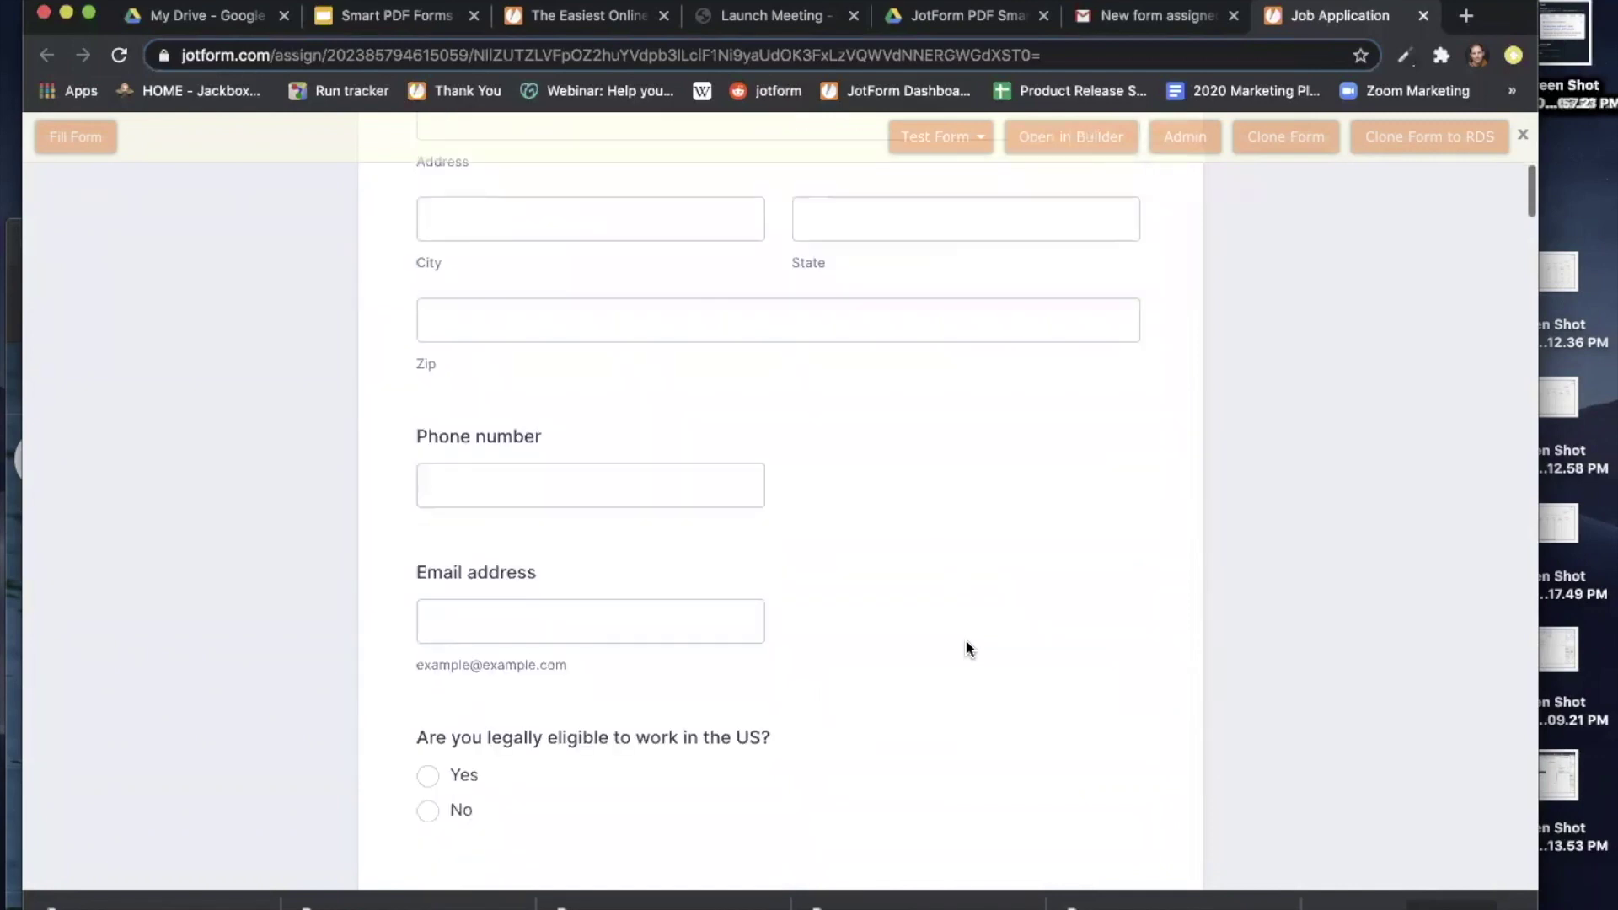
scroll(965, 643, down, 20)
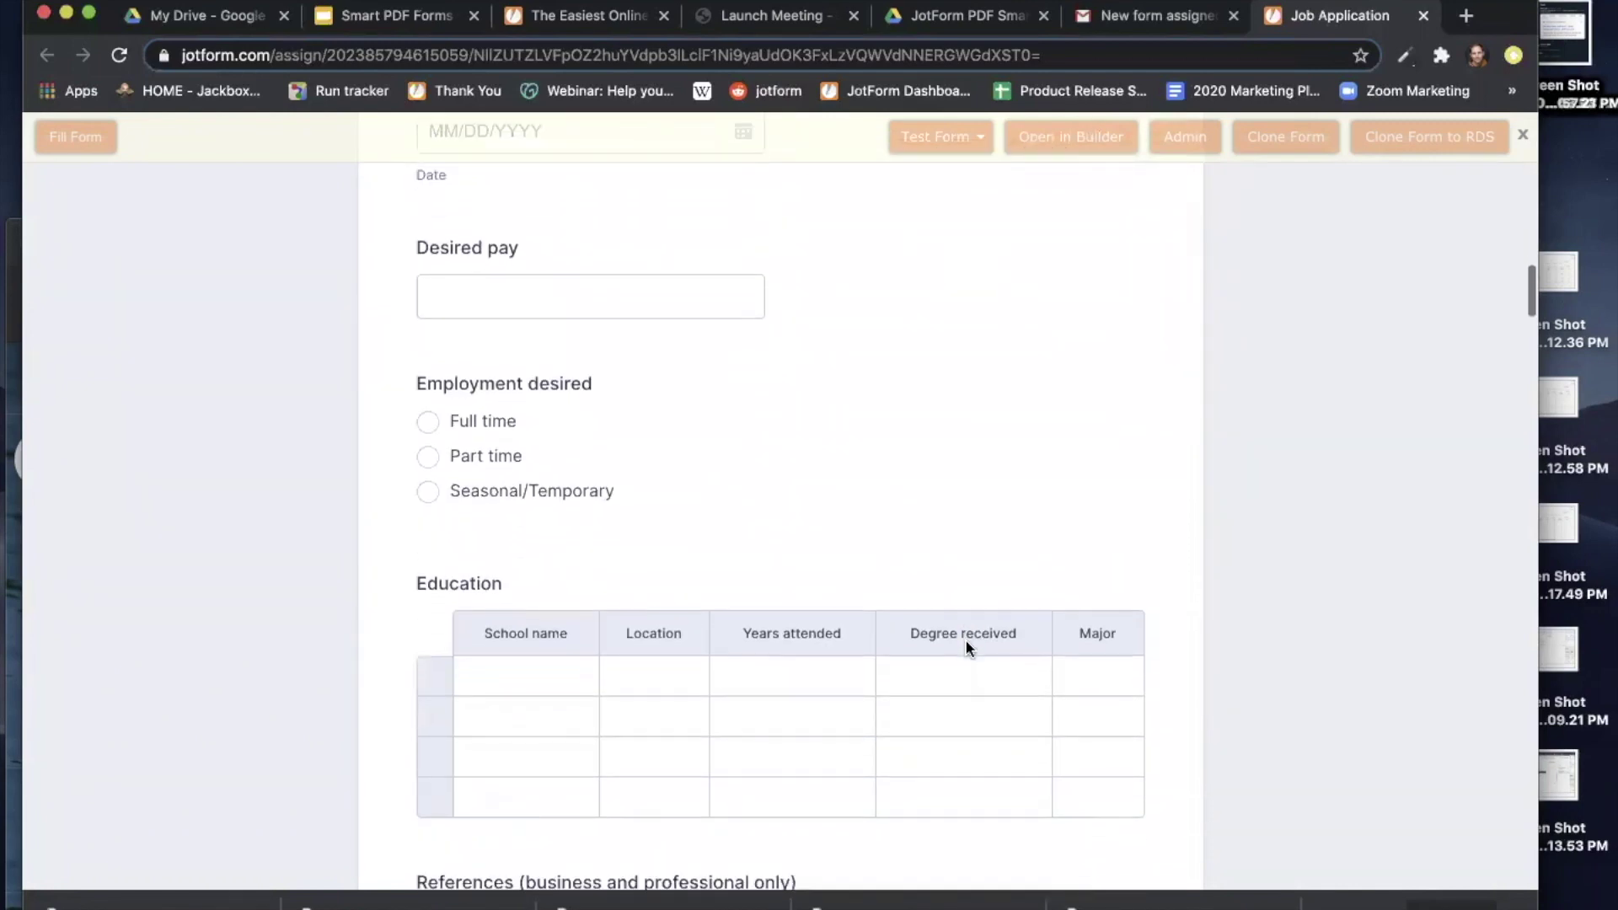
scroll(965, 647, down, 10)
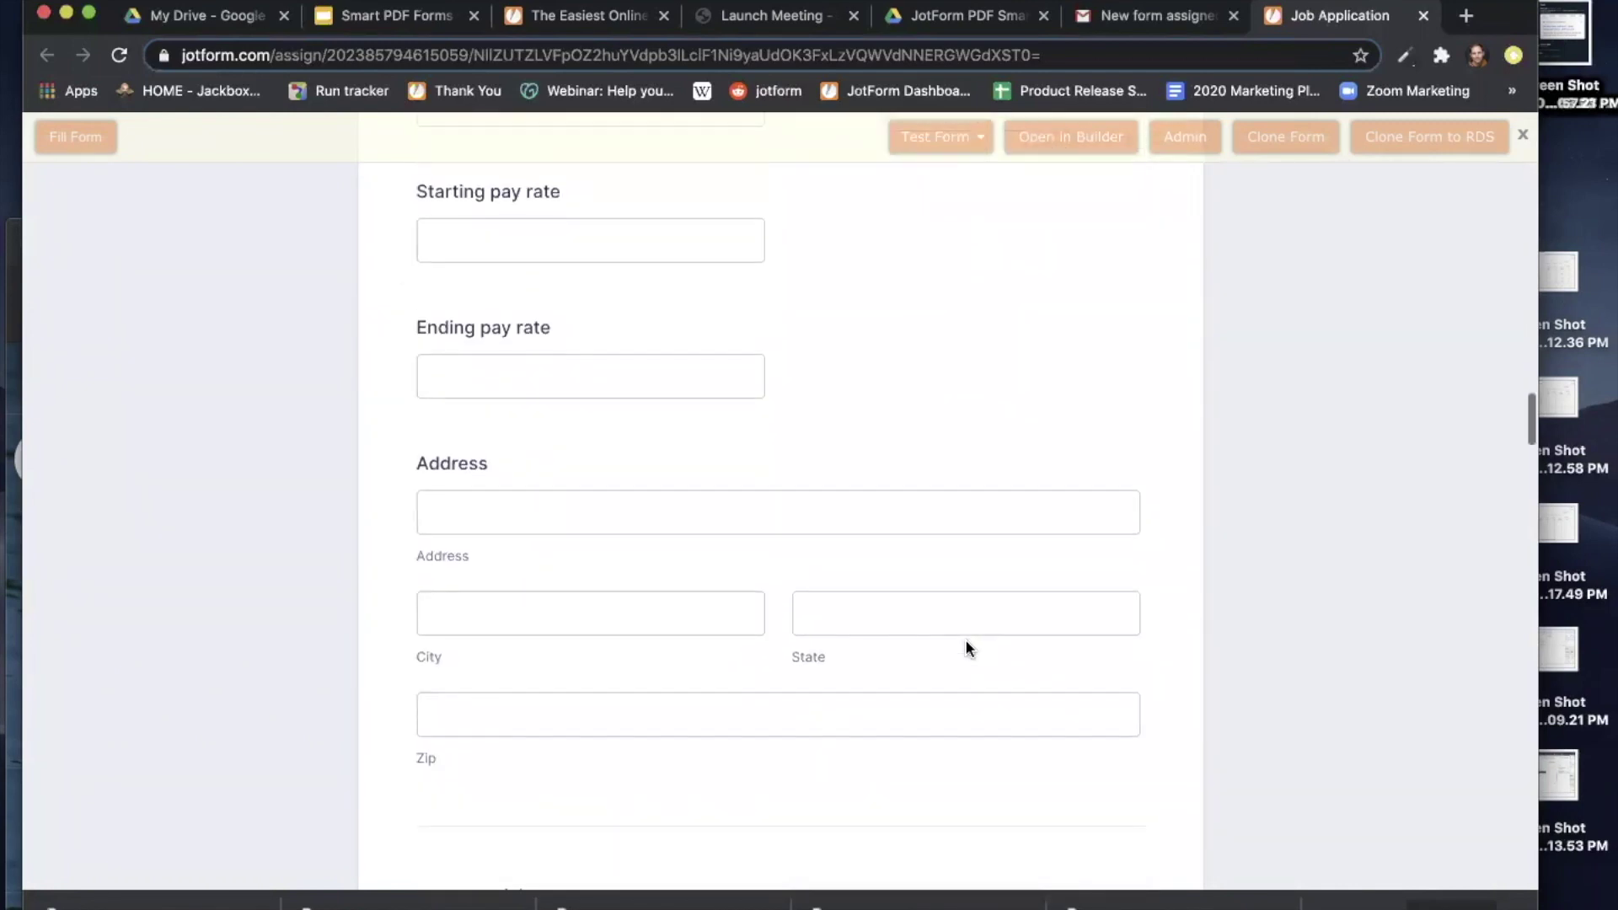
scroll(967, 647, down, 20)
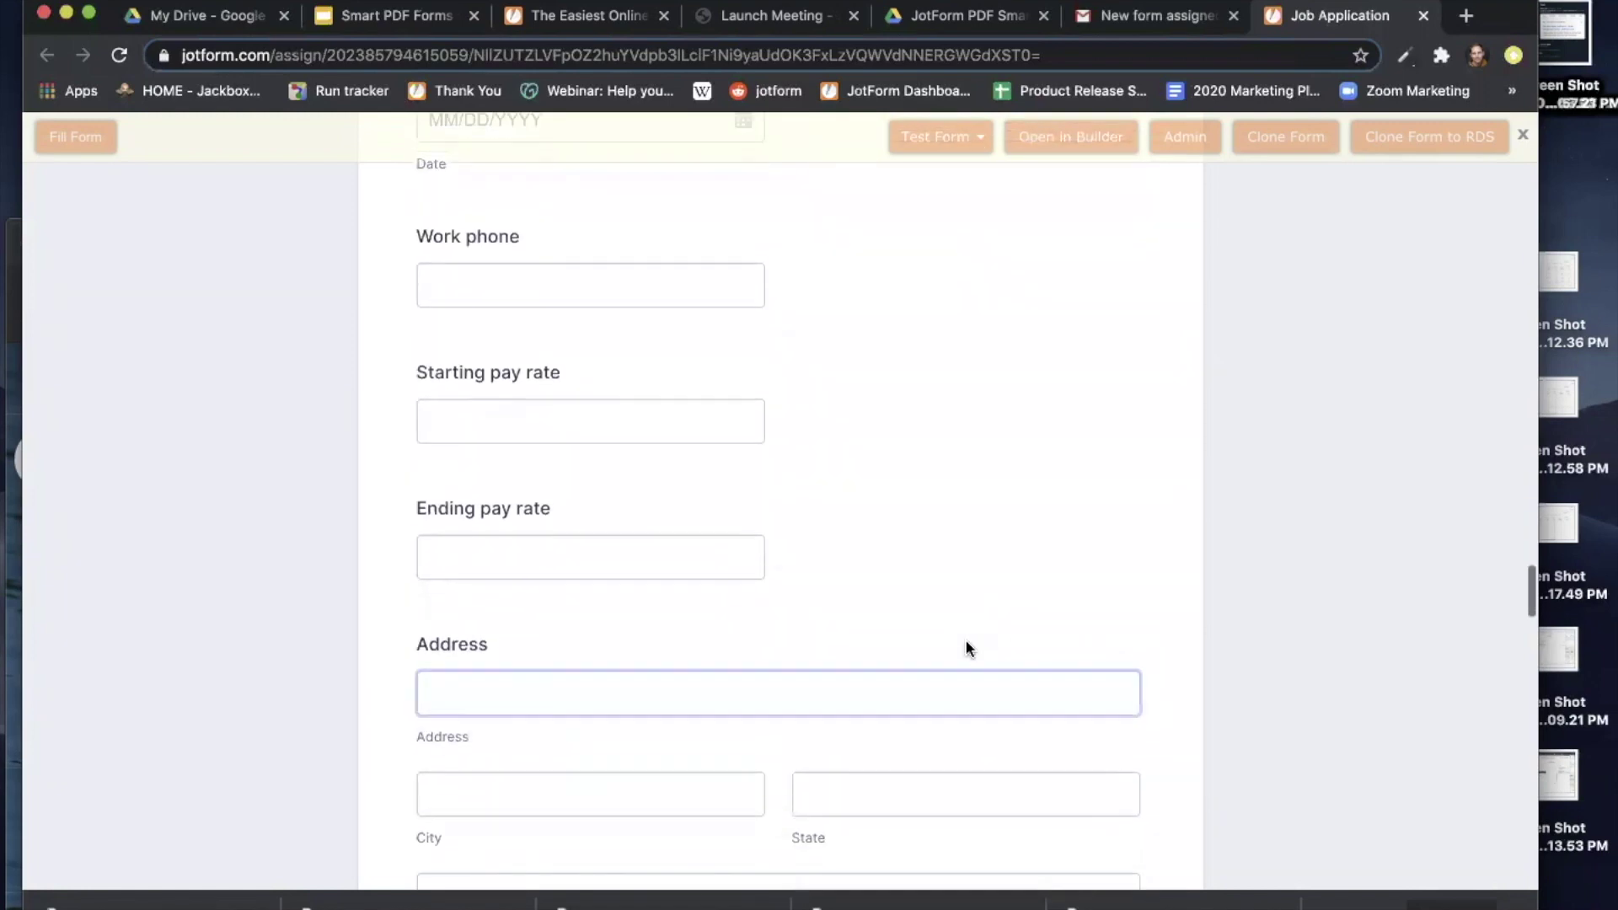
scroll(965, 647, down, 5)
scroll(966, 647, up, 20)
scroll(964, 647, up, 5)
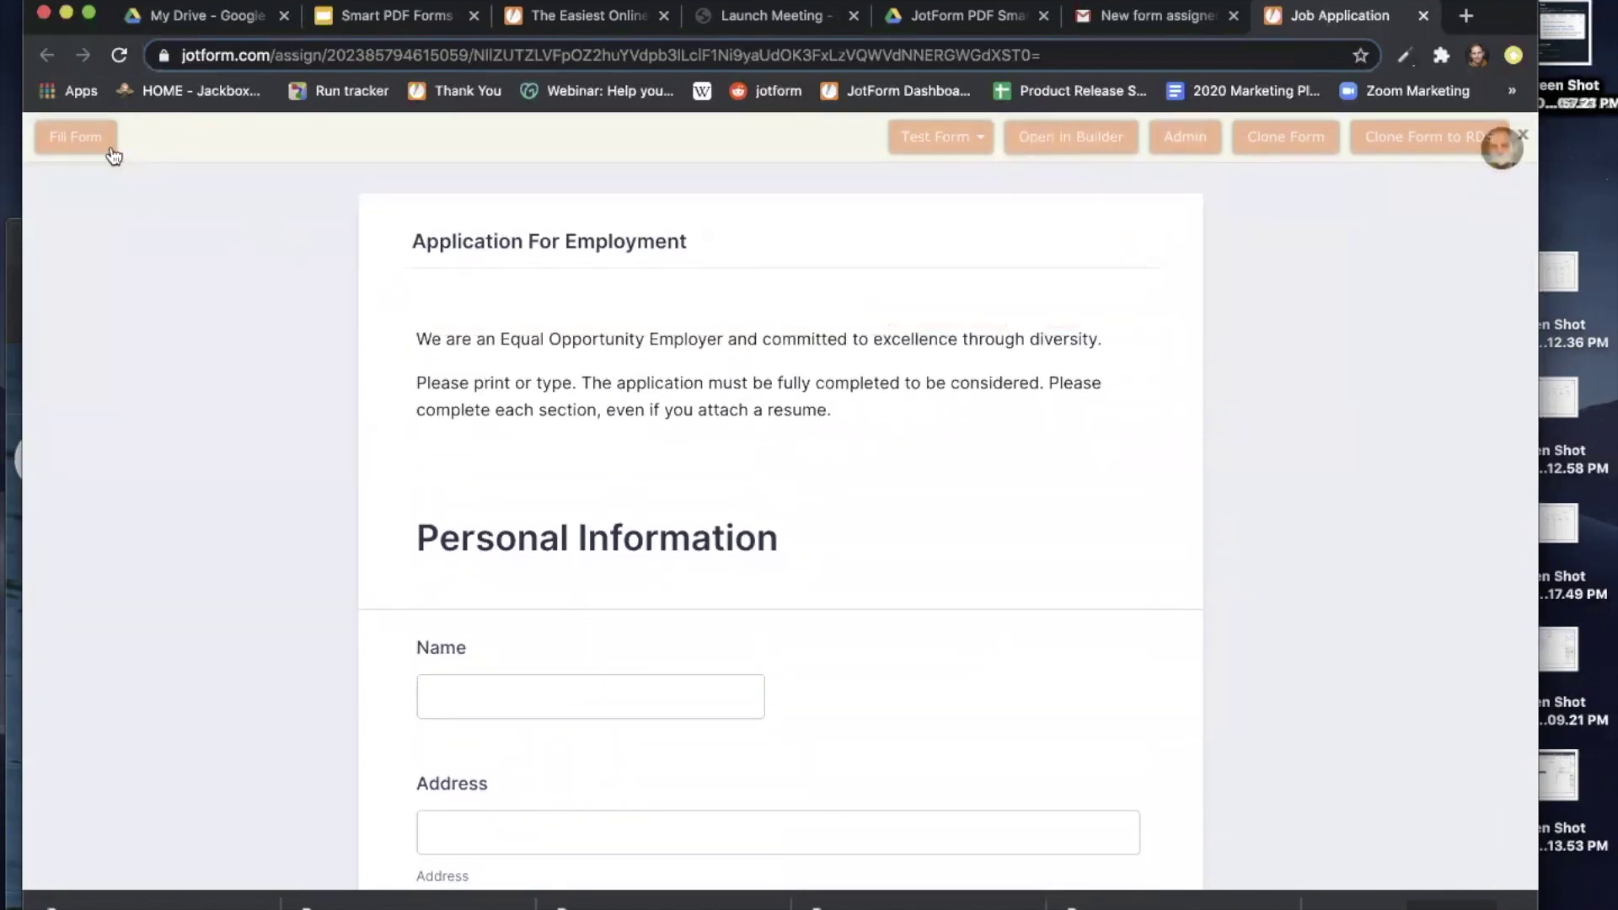
Fill all fields with sample data and replace the Name value with the applicant's full name.
click(76, 138)
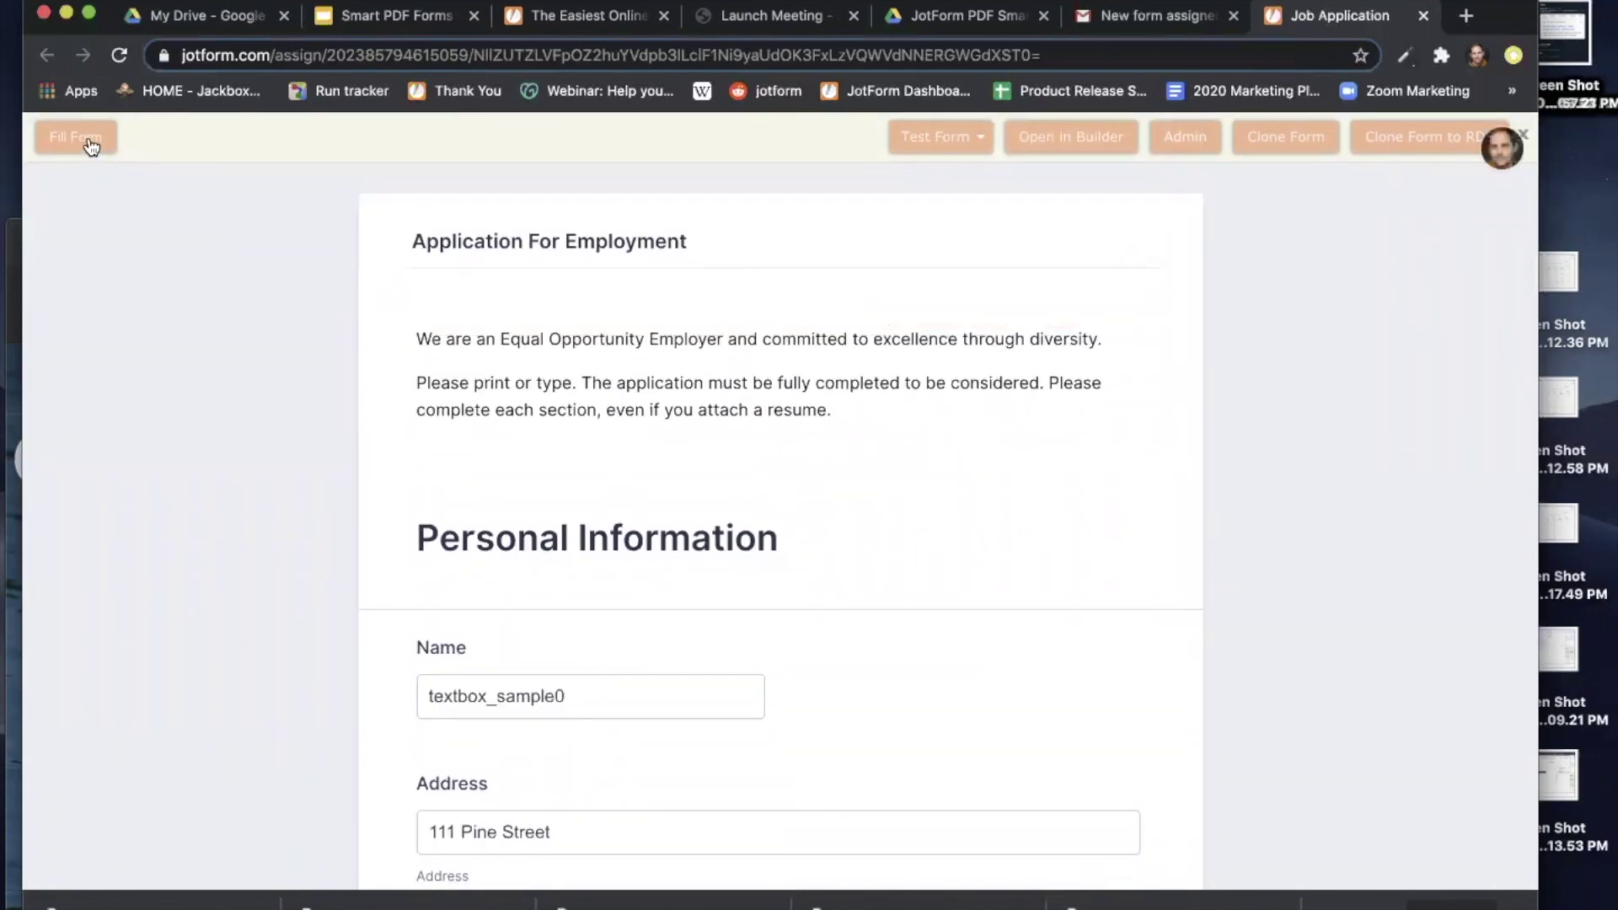
scroll(775, 579, down, 2)
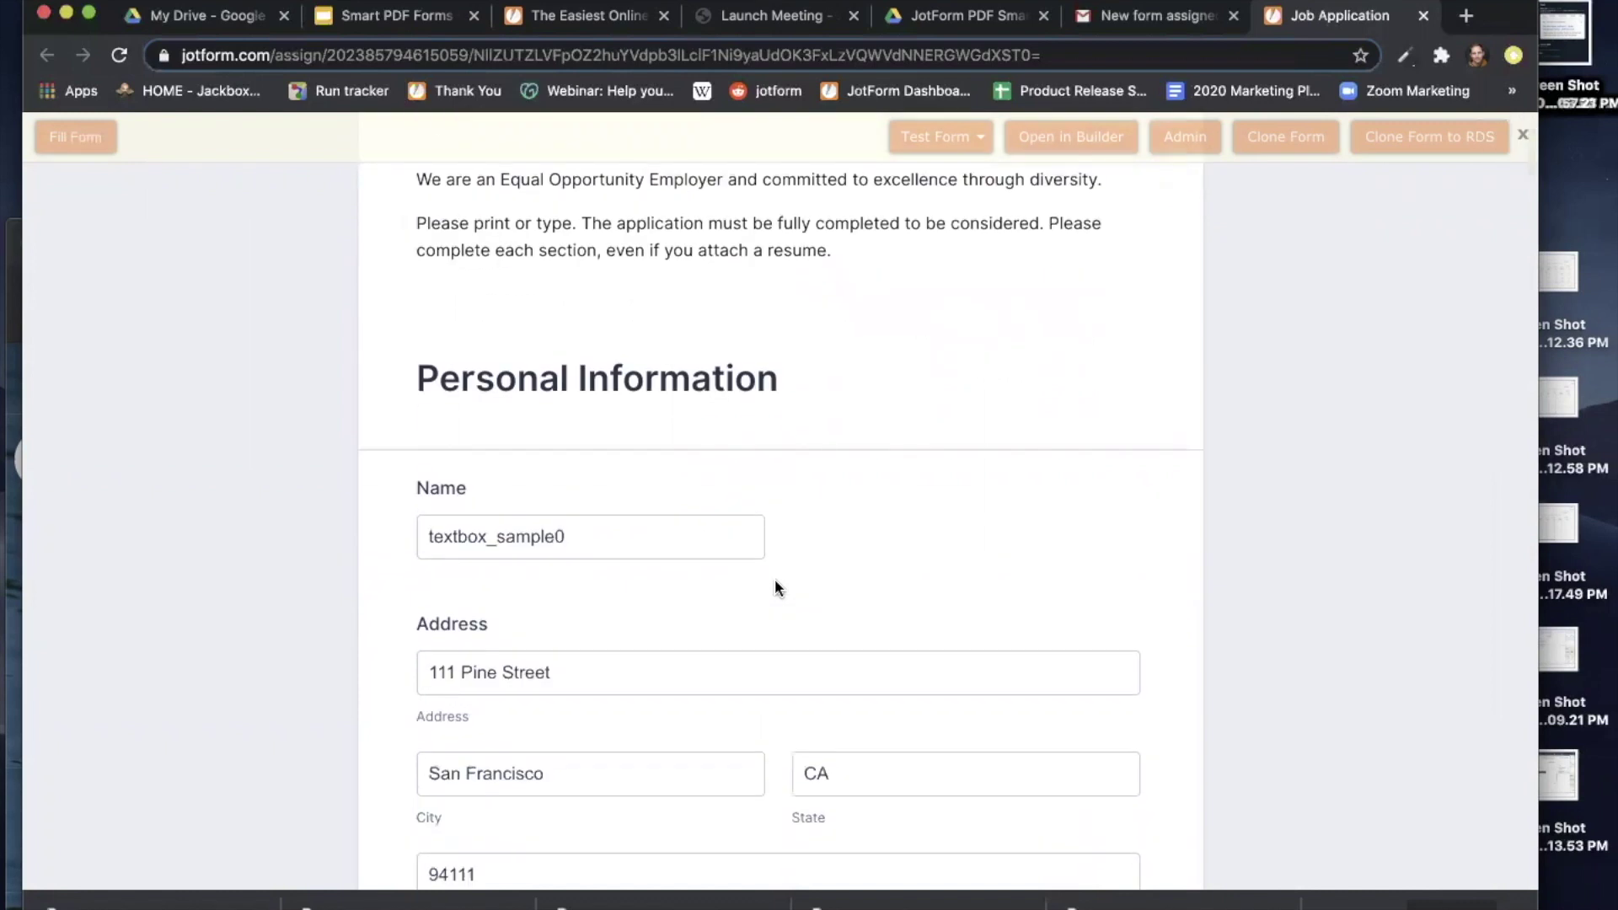
scroll(775, 587, down, 10)
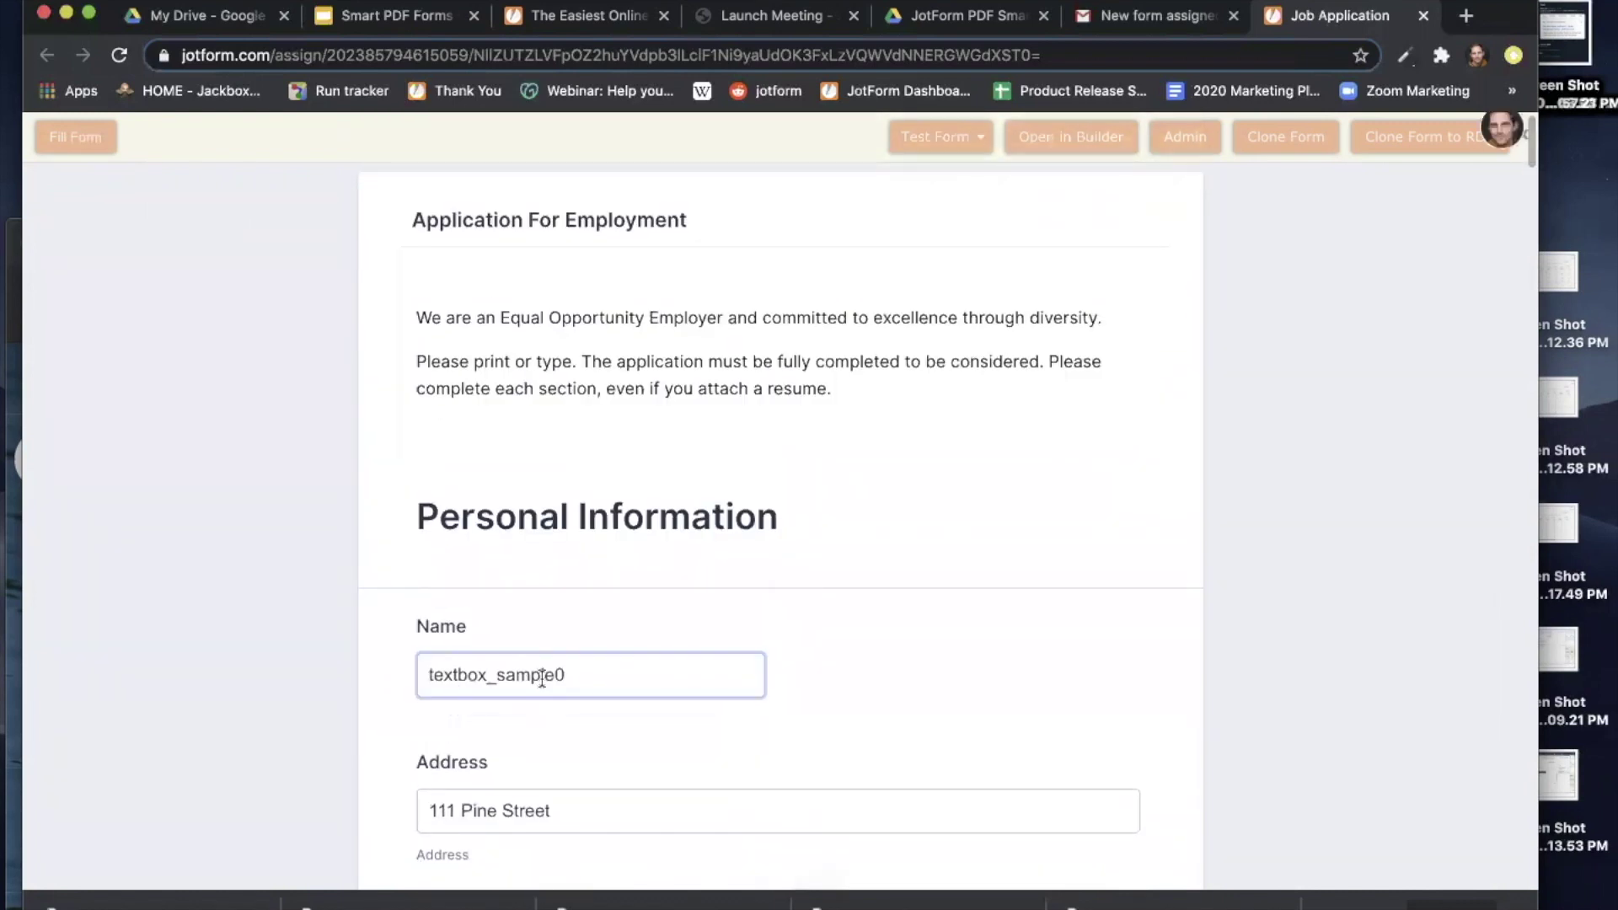
double_click(541, 675)
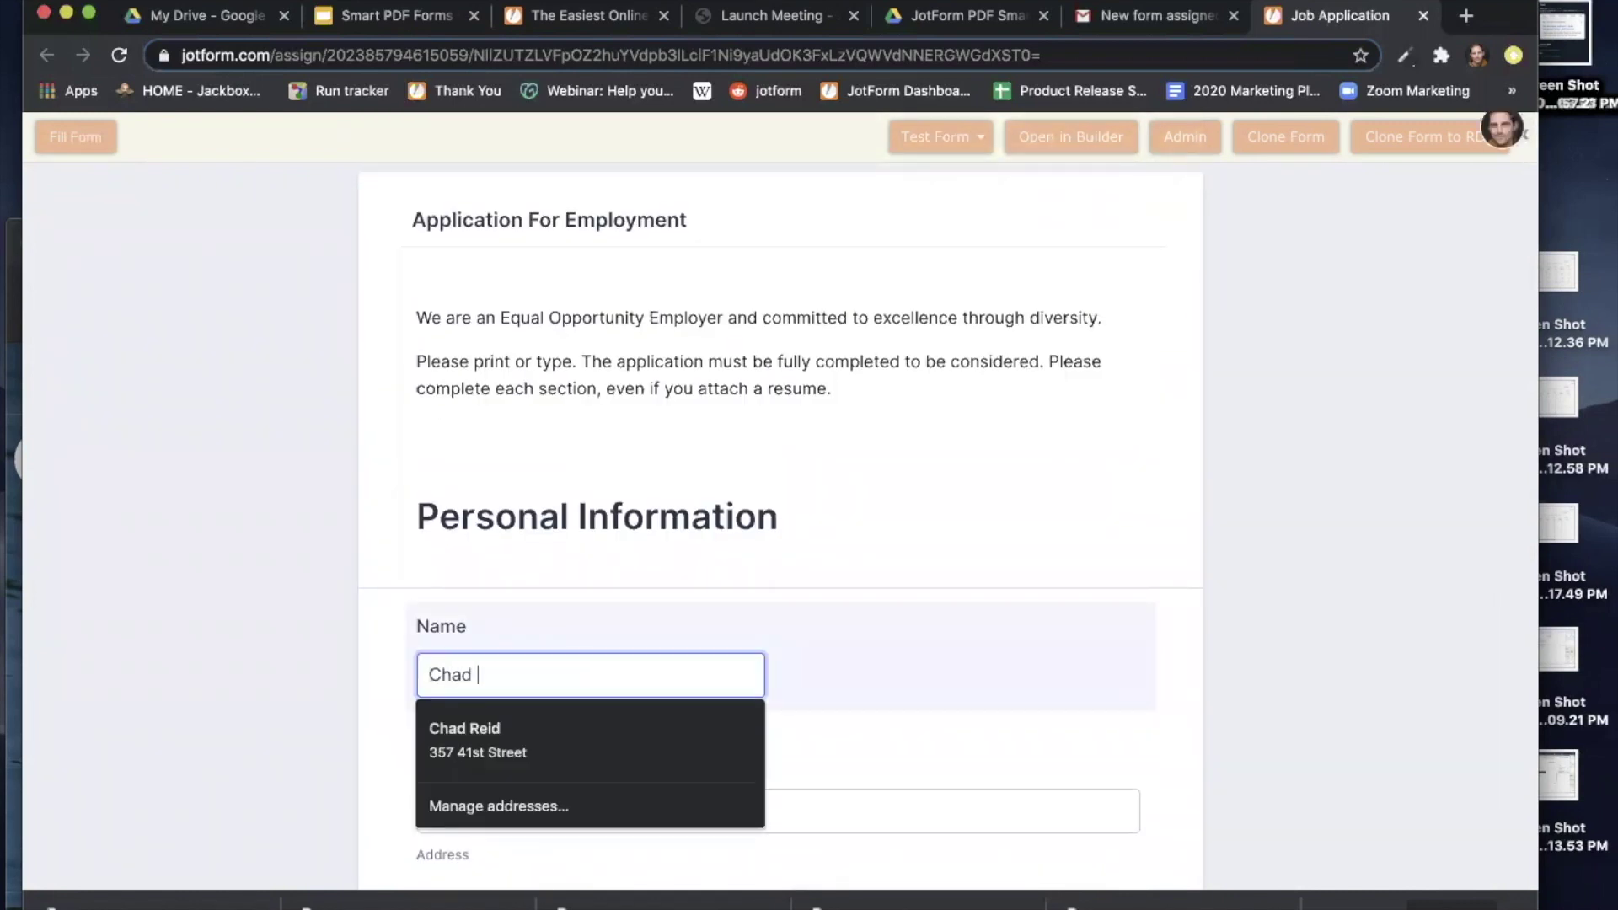
click(328, 636)
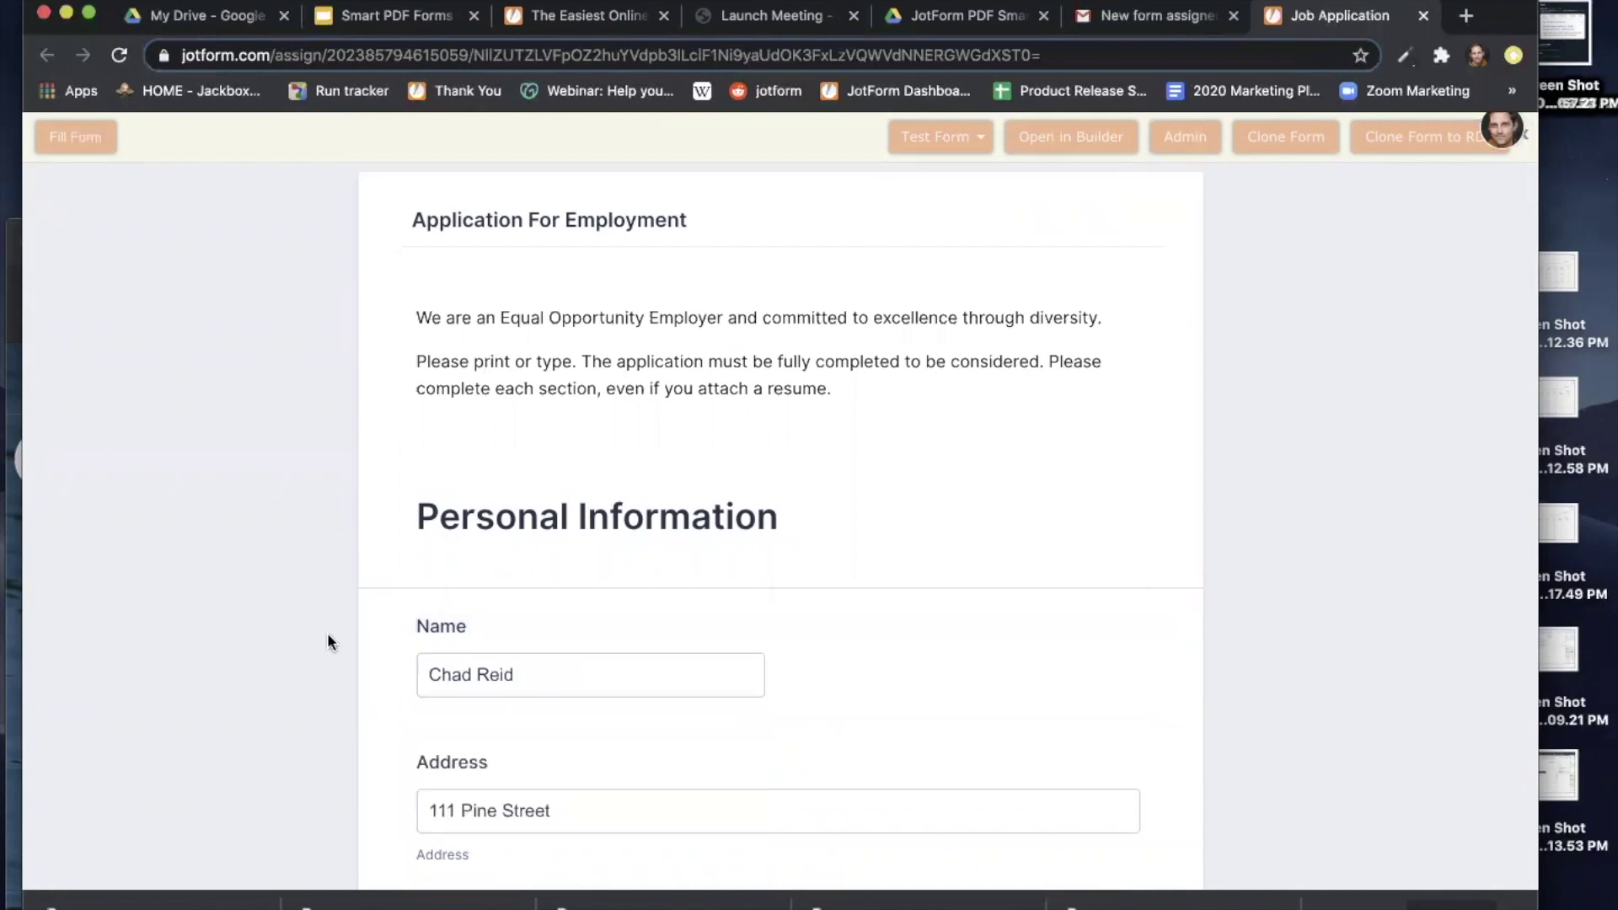
Draw a handwritten signature in the Signature box.
scroll(327, 636, down, 15)
scroll(327, 639, down, 20)
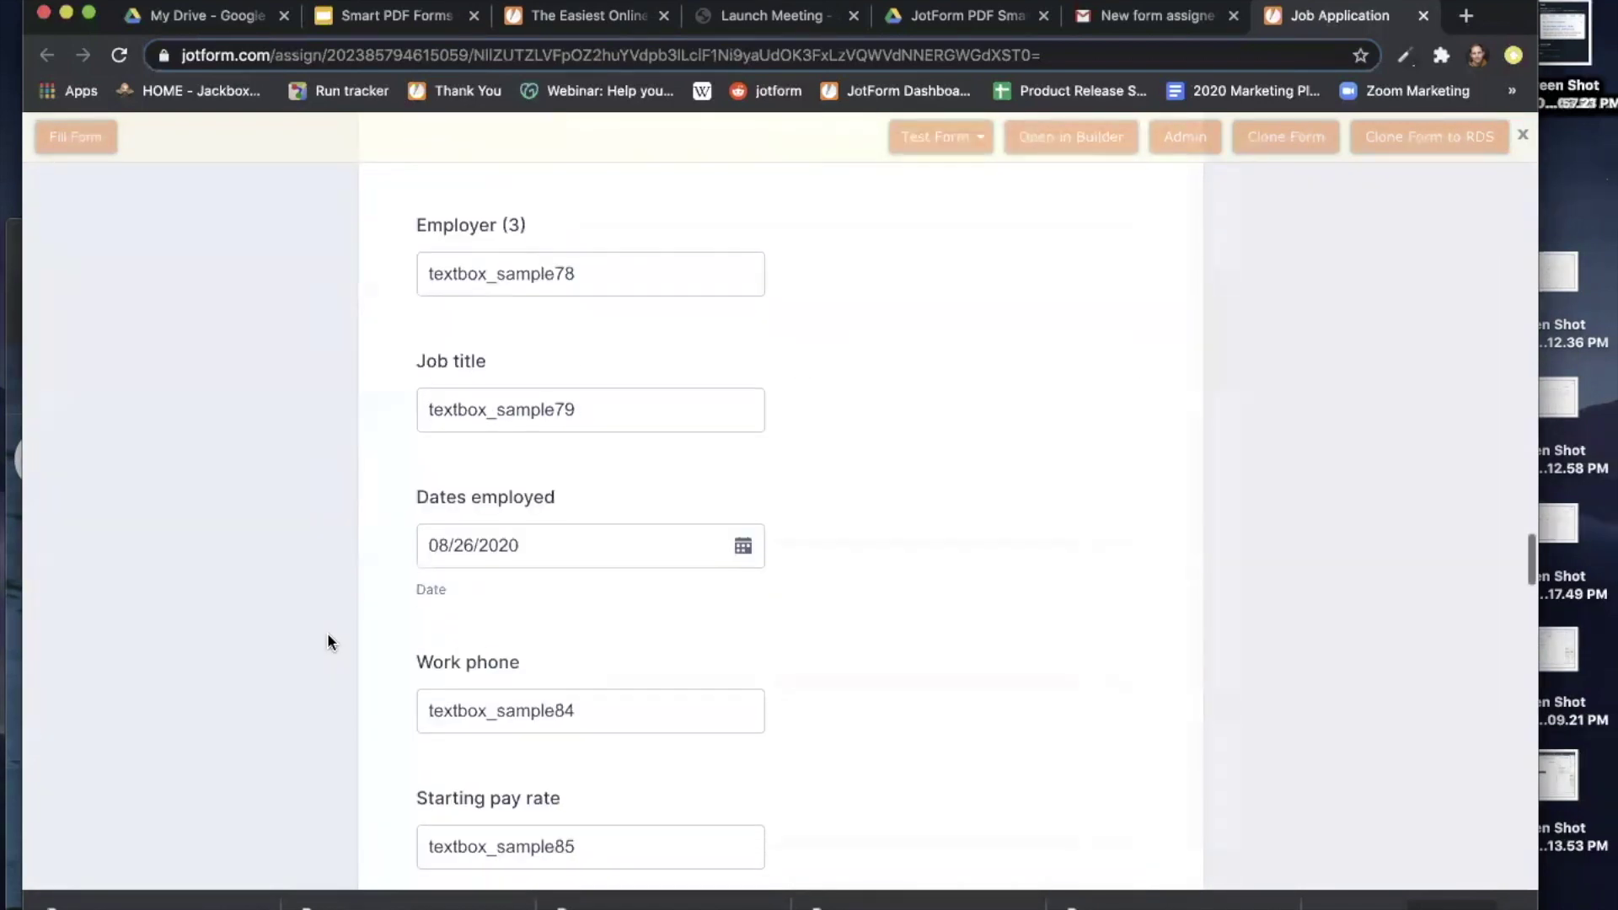
scroll(328, 639, down, 20)
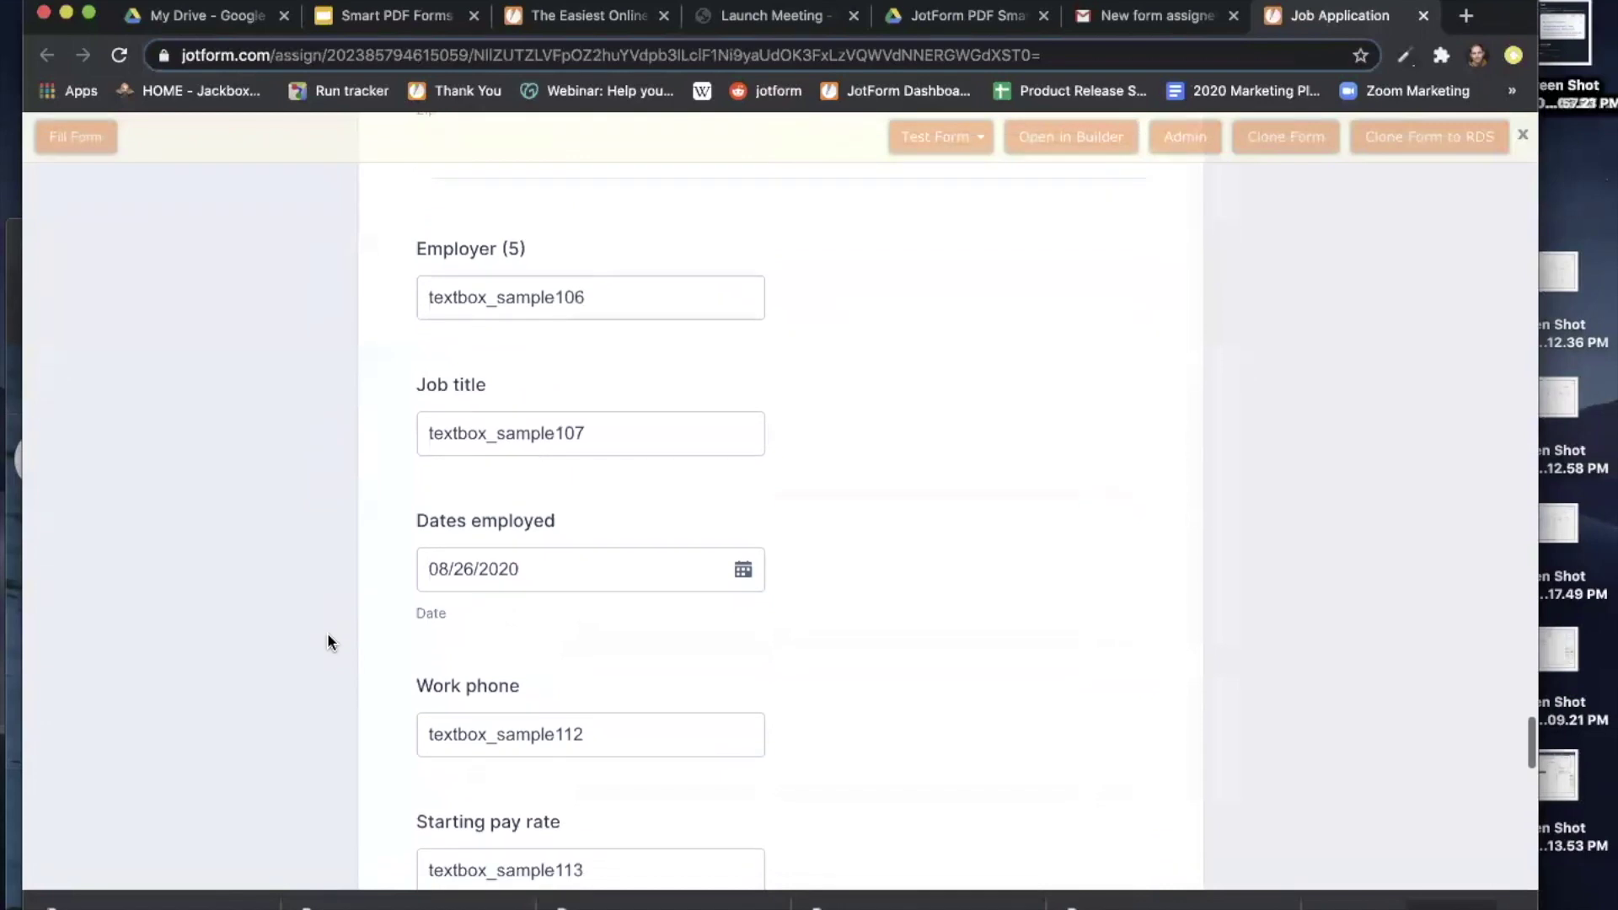
scroll(327, 632, down, 5)
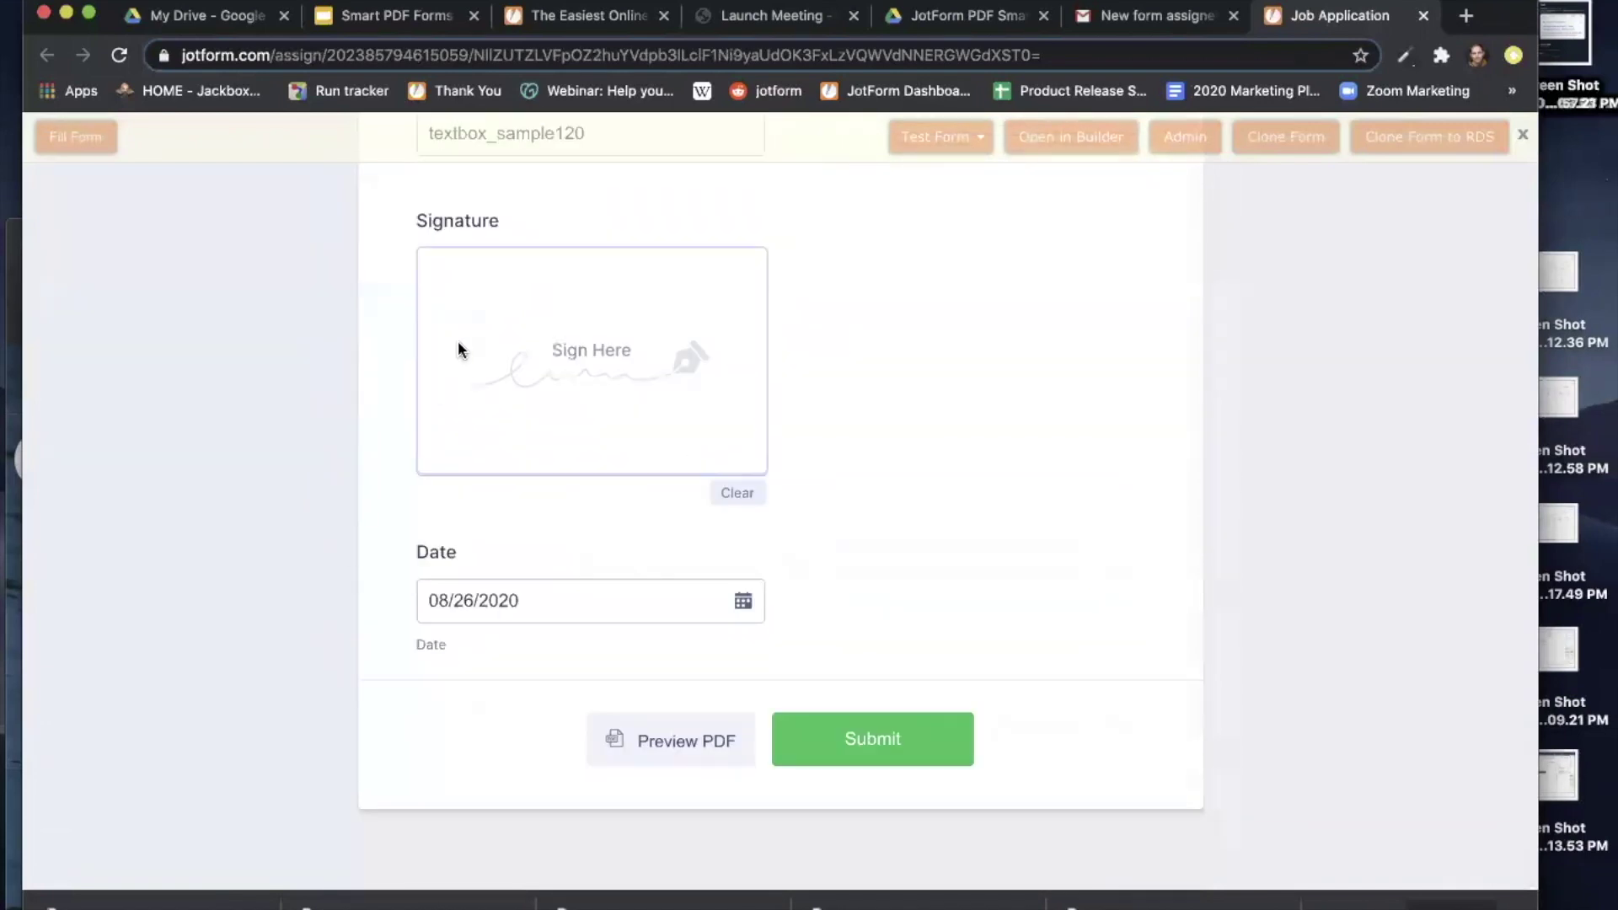
mouse_move(501, 331)
mouse_down()
mouse_move(495, 398)
mouse_move(542, 351)
mouse_move(564, 397)
mouse_move(588, 228)
mouse_move(695, 462)
mouse_up()
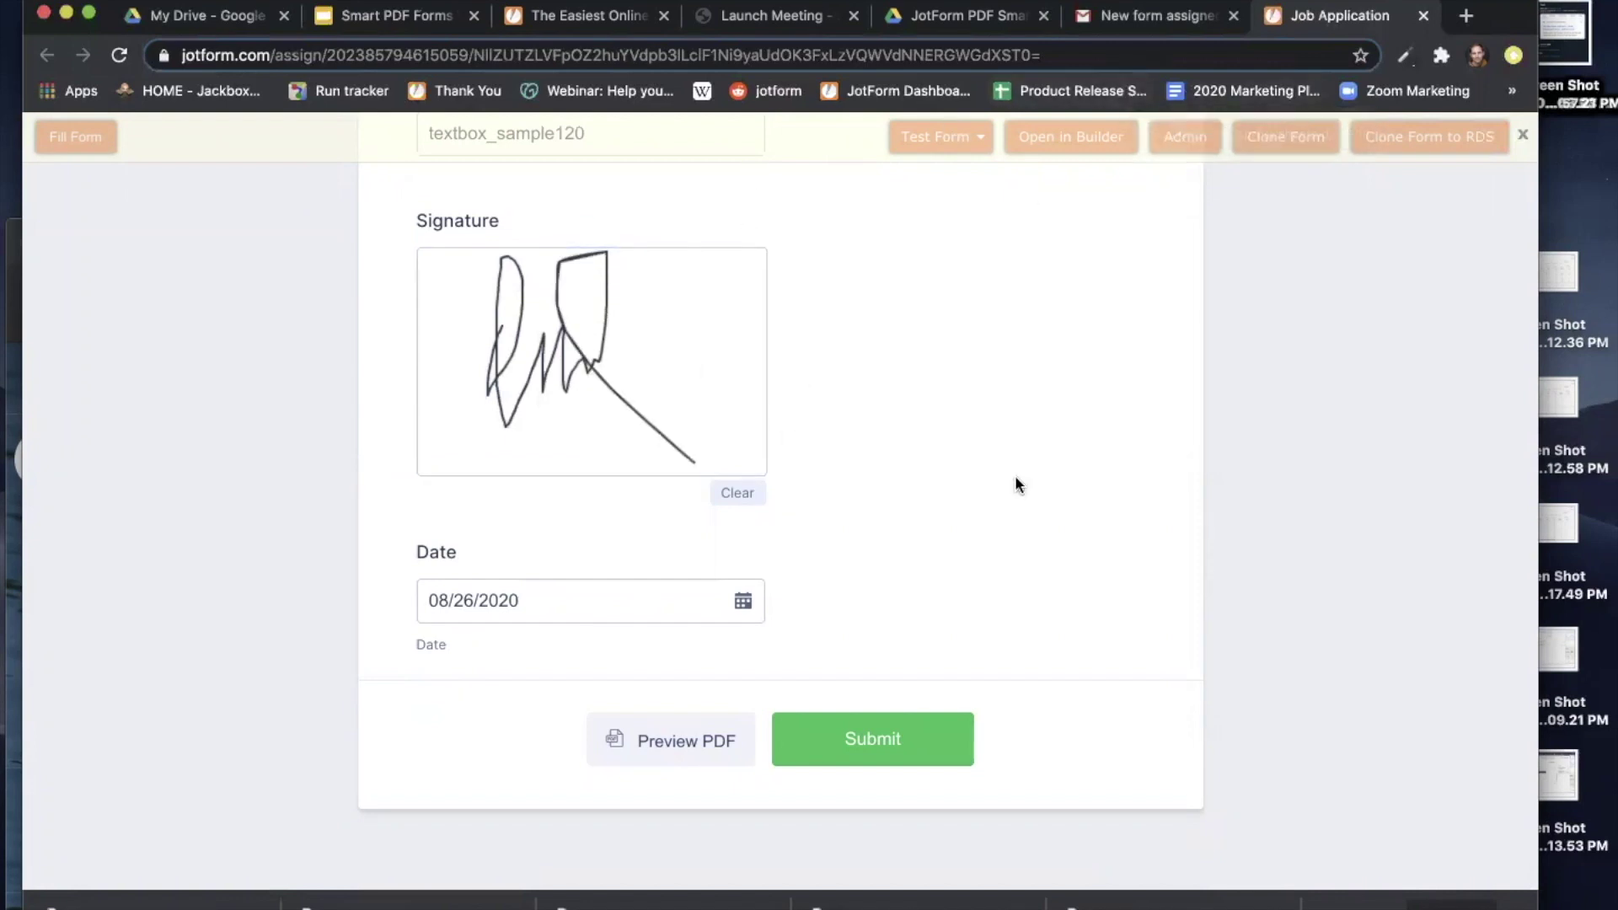
Generate the PDF preview of the filled application and scroll through it to the Signature Disclaimer.
click(664, 741)
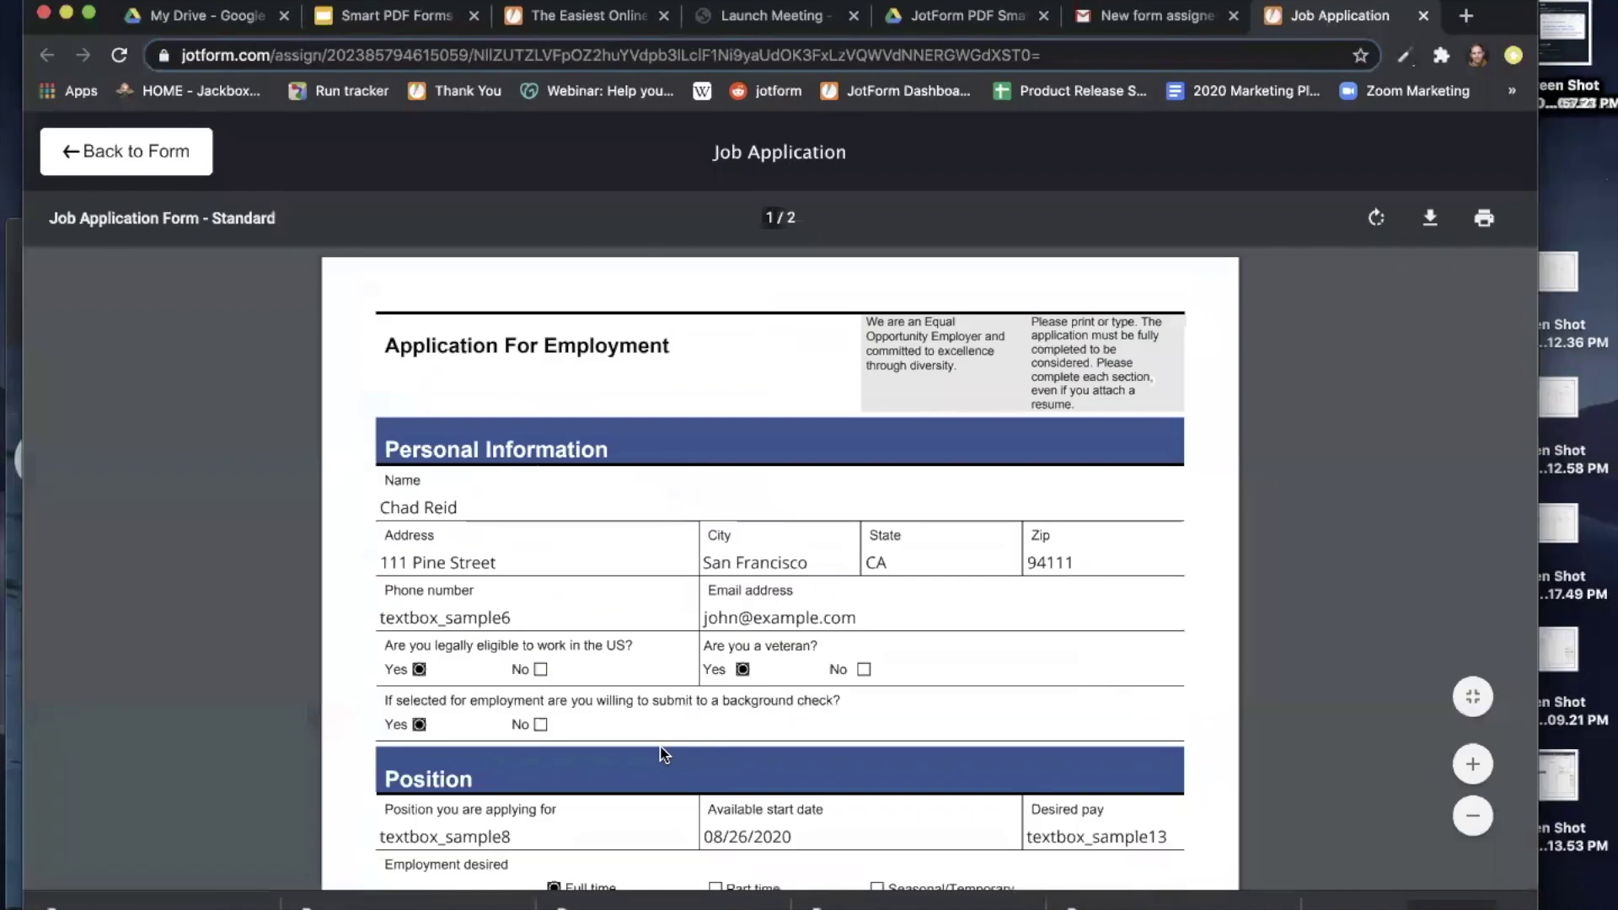
scroll(869, 628, down, 5)
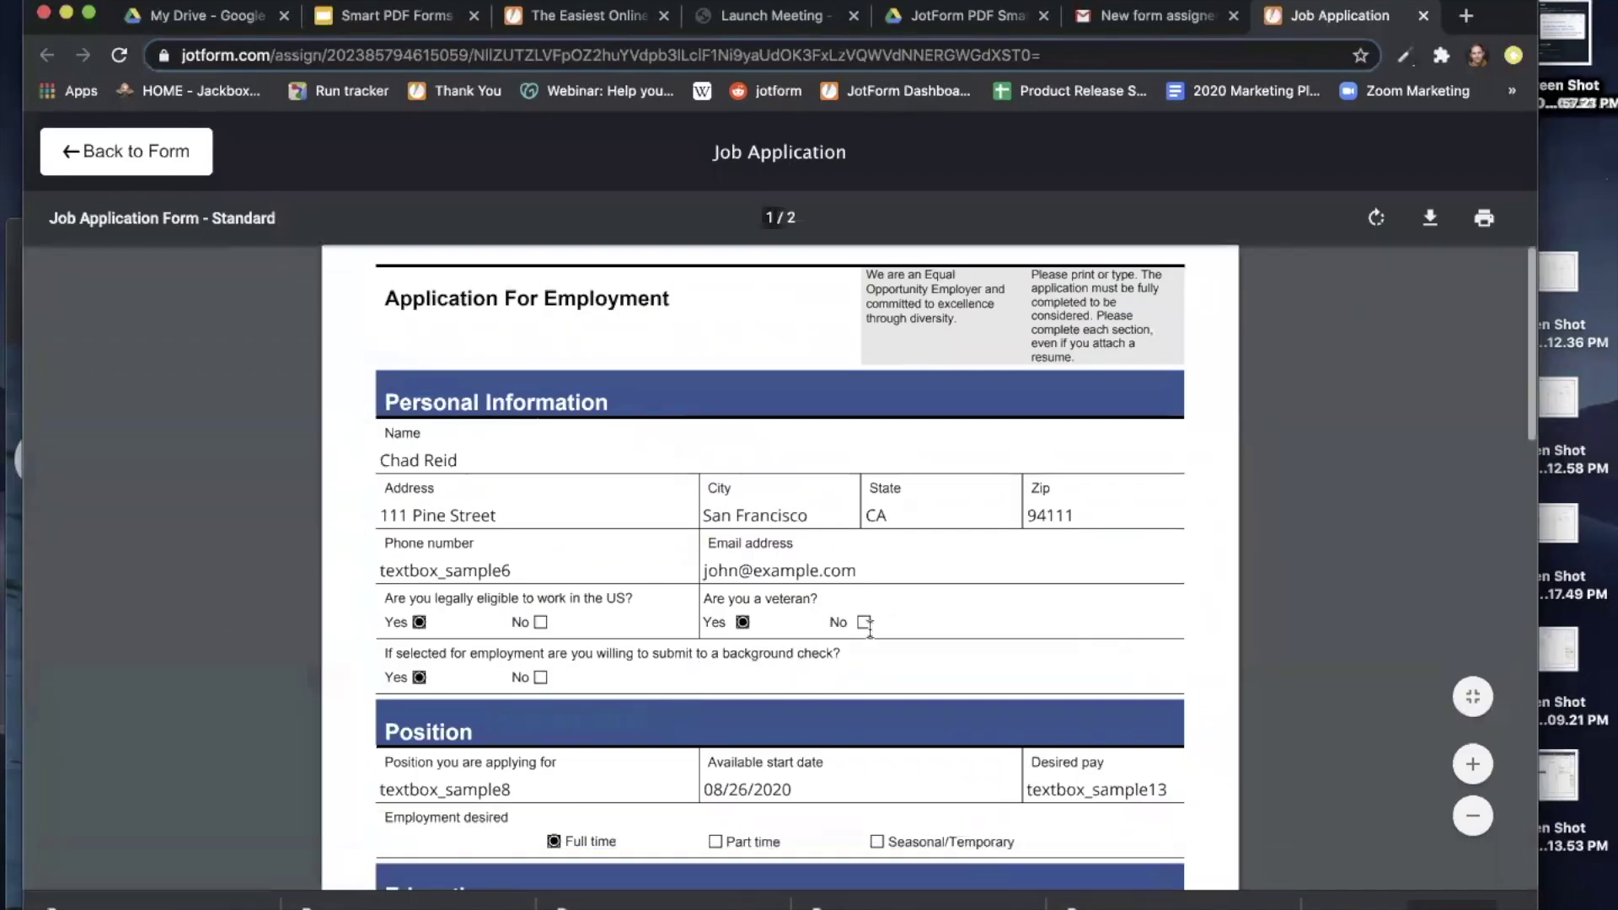
scroll(869, 628, down, 15)
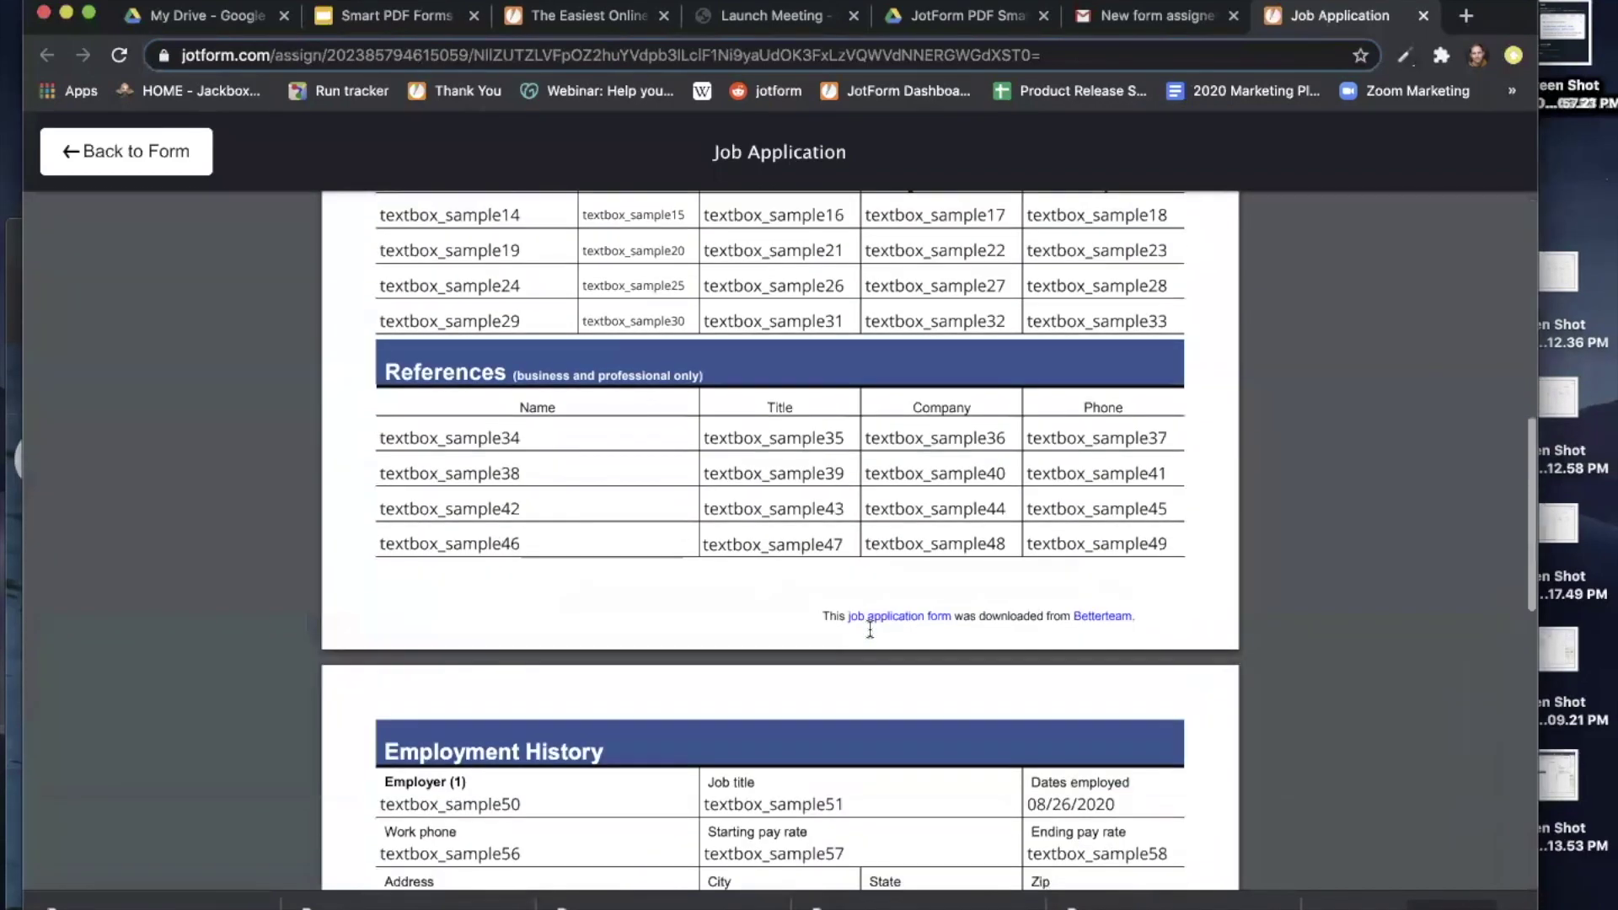
scroll(870, 629, down, 11)
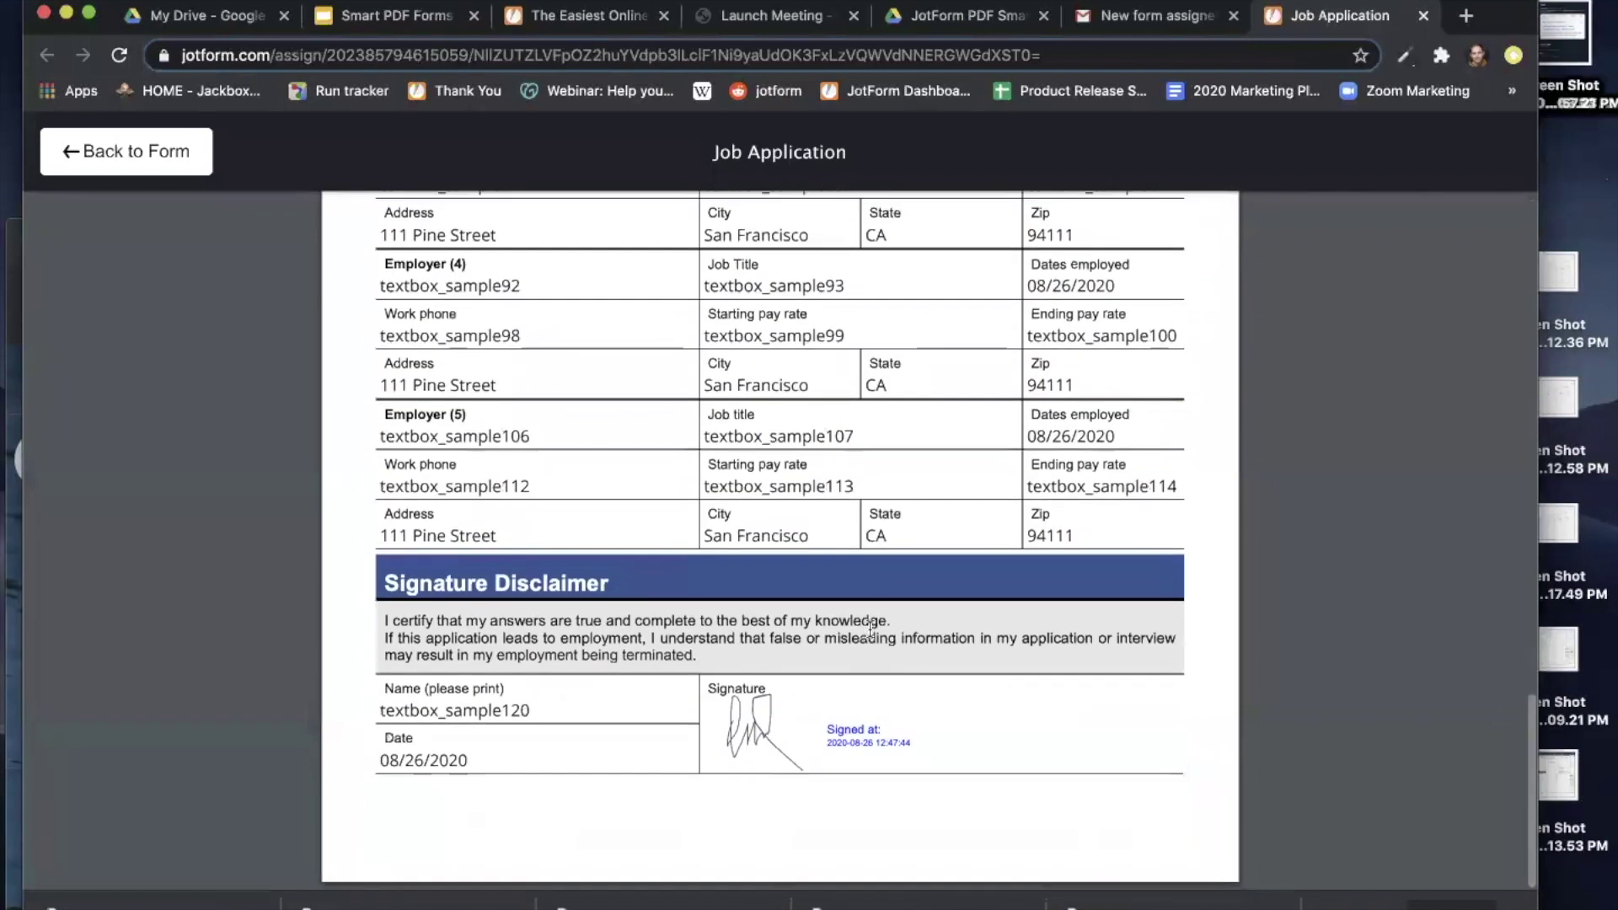
scroll(882, 462, up, 8)
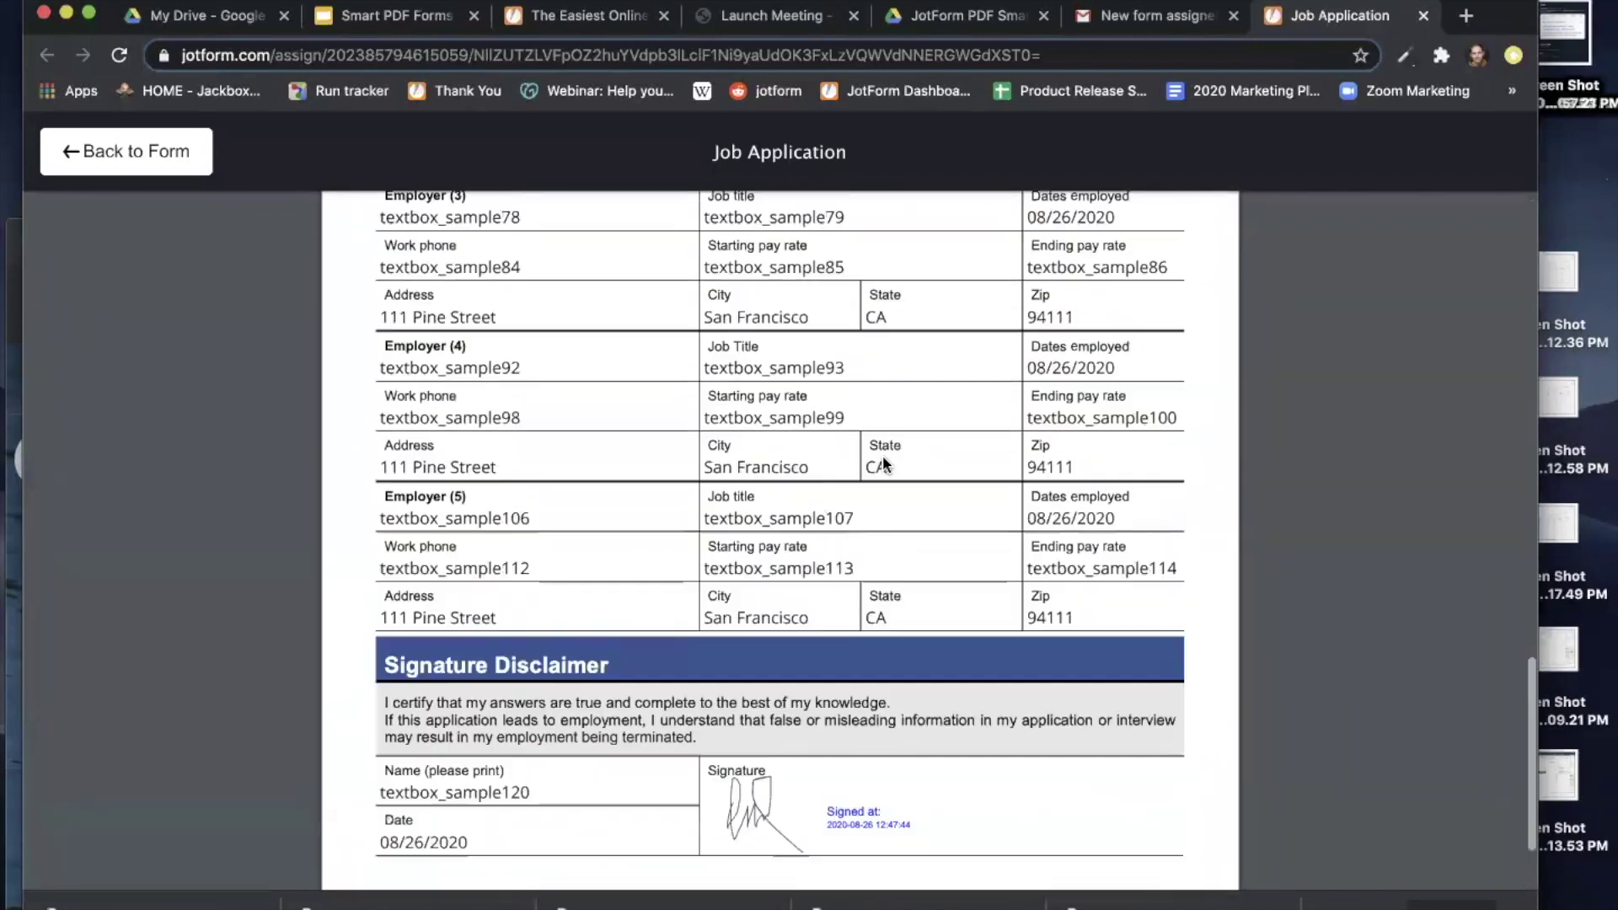
scroll(882, 462, up, 13)
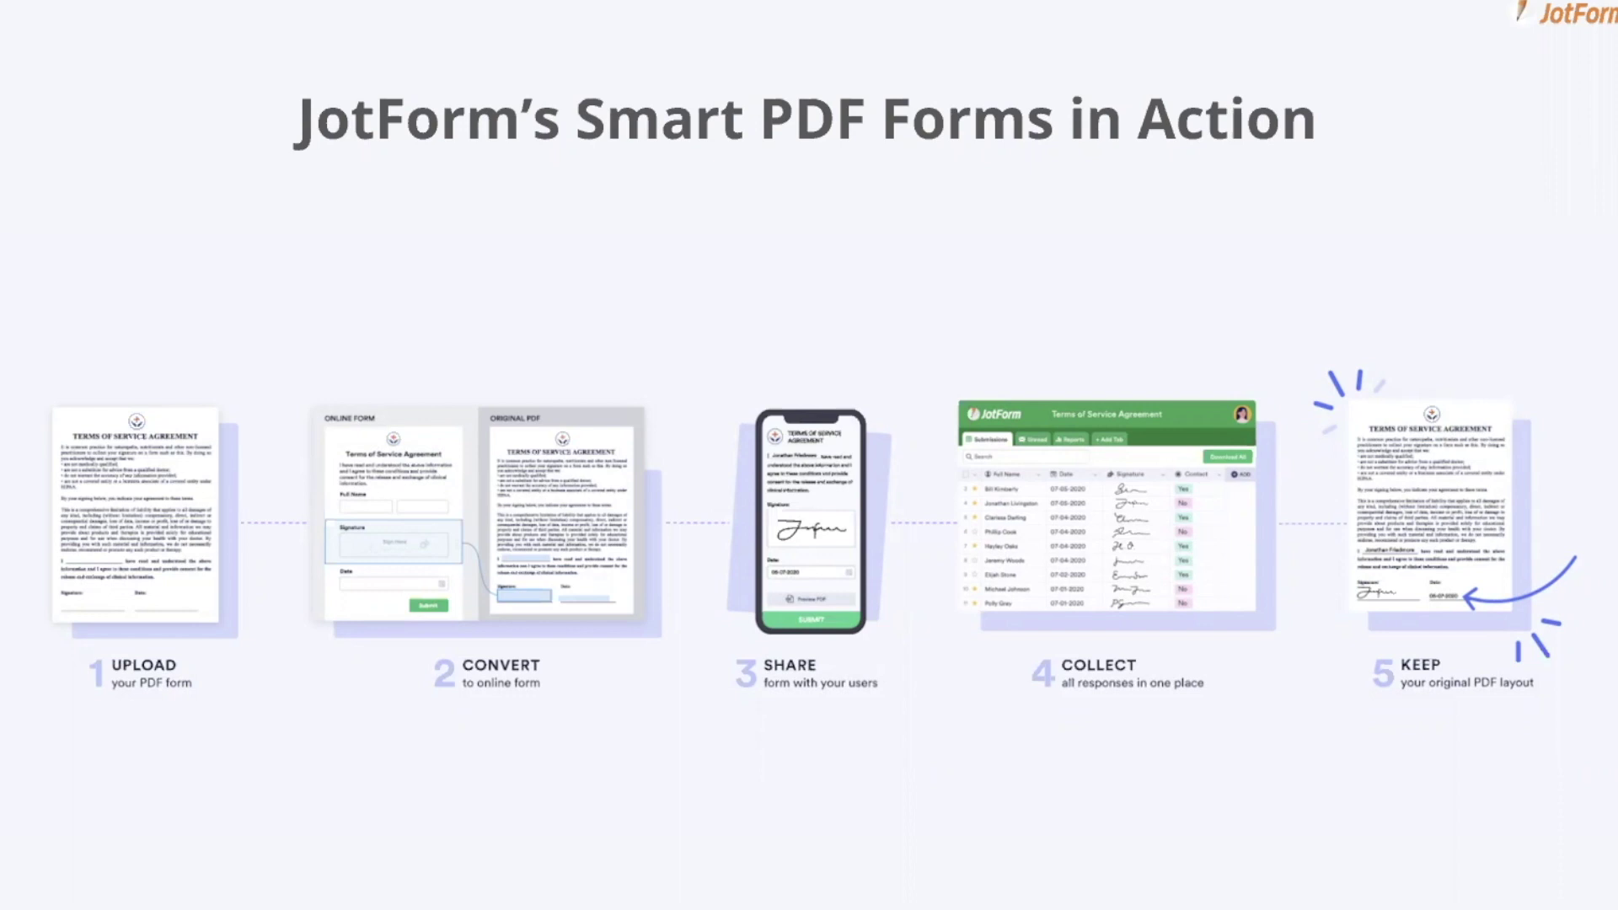
Advance the slideshow from the Smart PDF Forms summary slide to the Q&A slide.
key(Right)
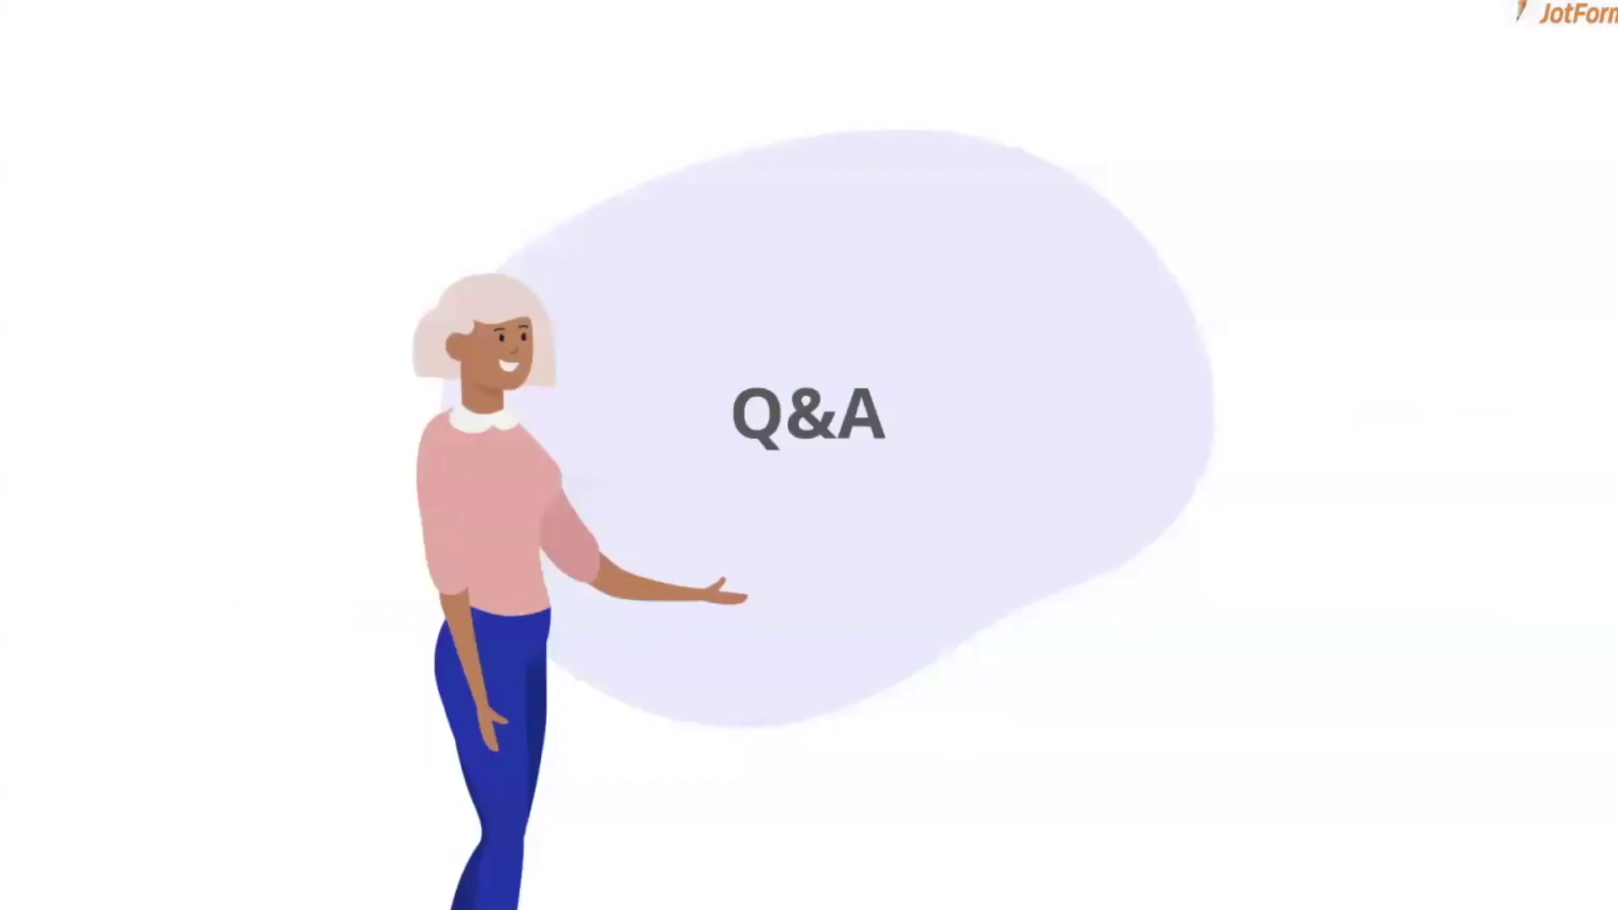